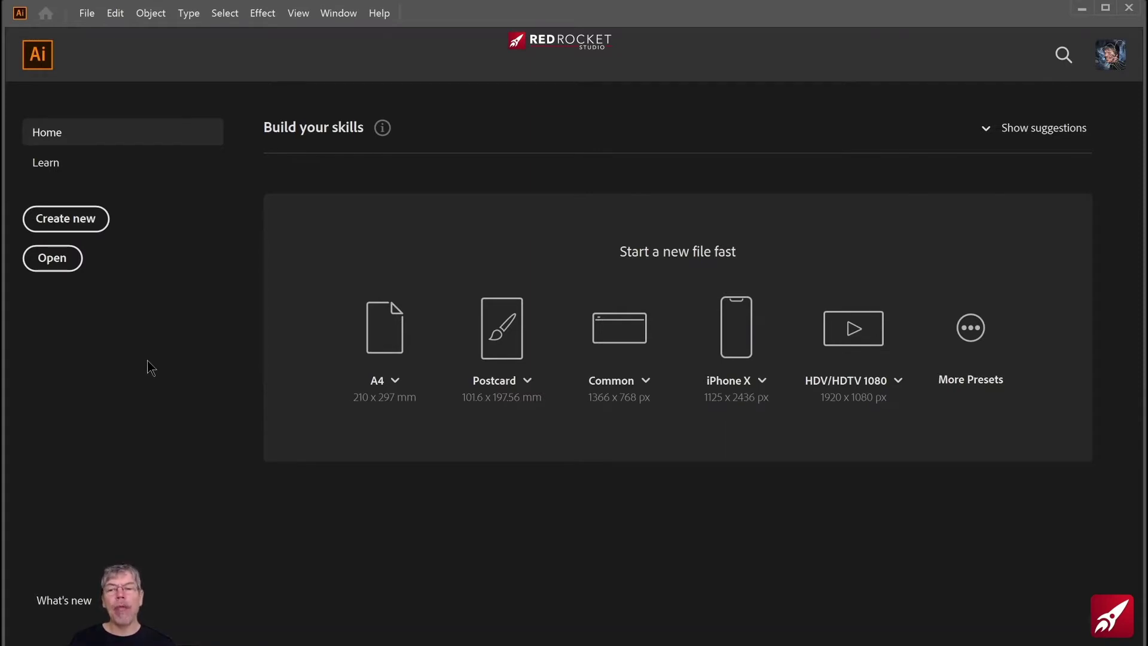
Step: Create a new print document from the A4 preset, 210 x 297 mm portrait, with a 3 mm bleed on all sides
{"action": "left_click", "coordinate": [84, 220]}
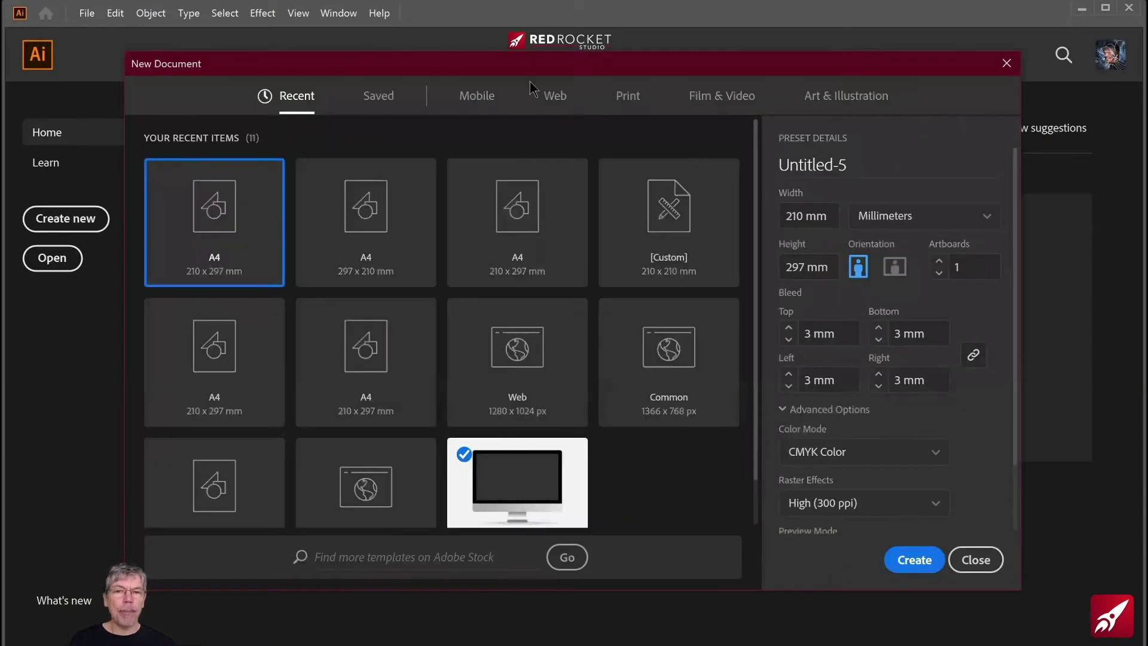
{"action": "left_click", "coordinate": [623, 98]}
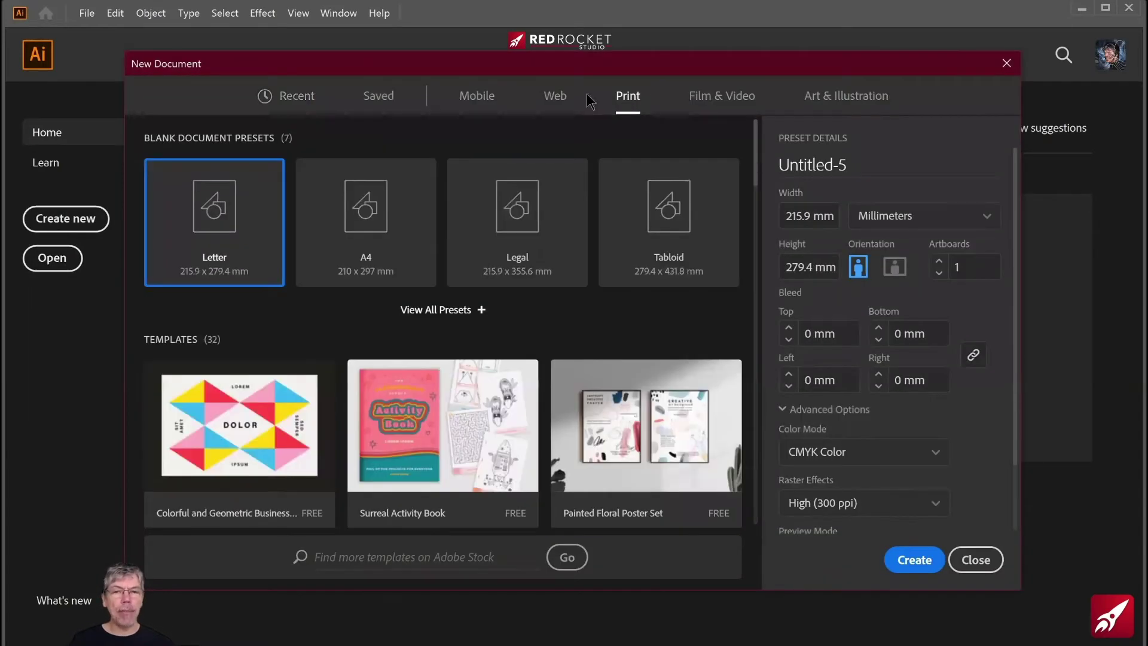
{"action": "left_click", "coordinate": [375, 213]}
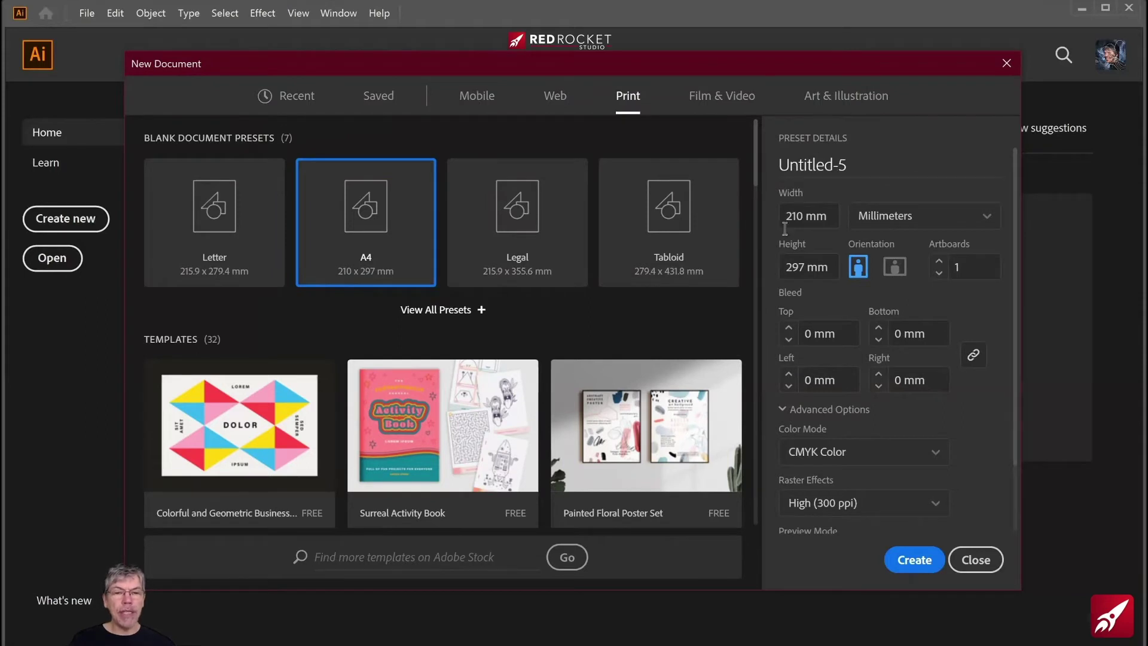
{"action": "left_click", "coordinate": [789, 330]}
{"action": "left_click", "coordinate": [789, 330]}
{"action": "left_click", "coordinate": [789, 330]}
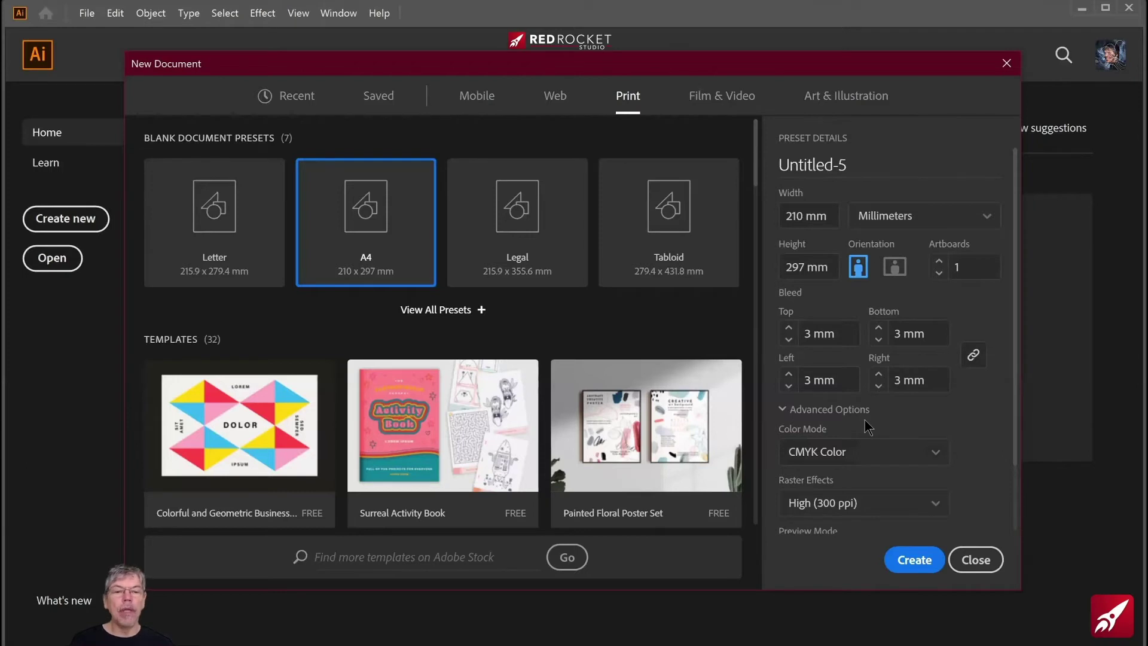
{"action": "left_click", "coordinate": [912, 562]}
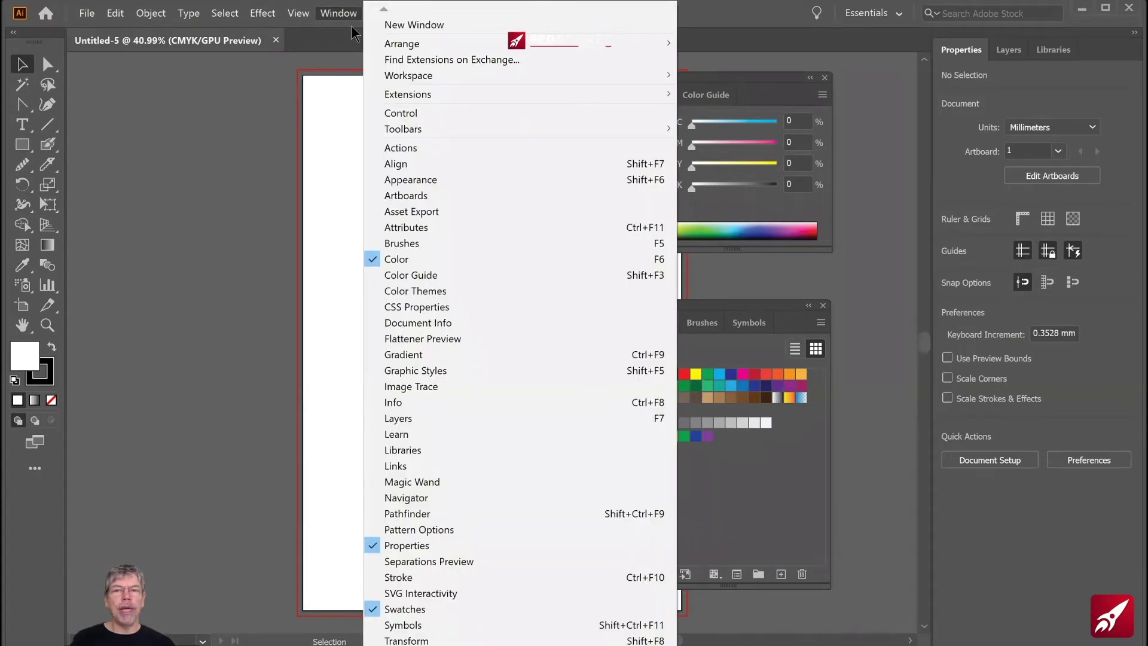
Step: Reset the Essentials workspace and switch the toolbar to the Advanced set
{"action": "mouse_move", "coordinate": [525, 80]}
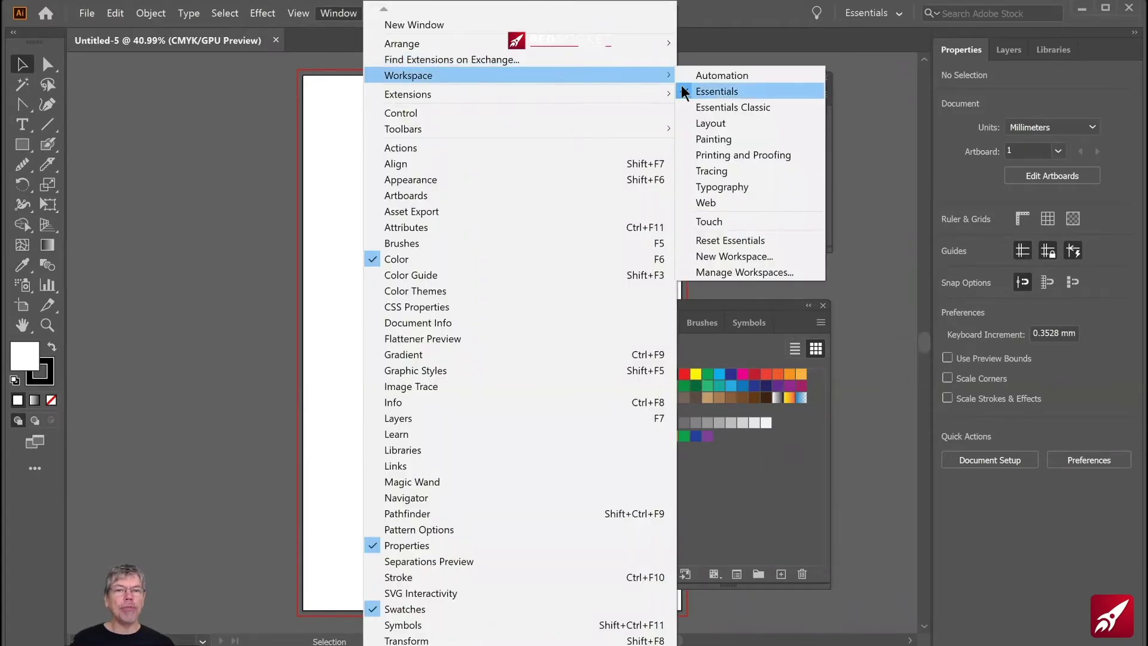
{"action": "left_click", "coordinate": [735, 242]}
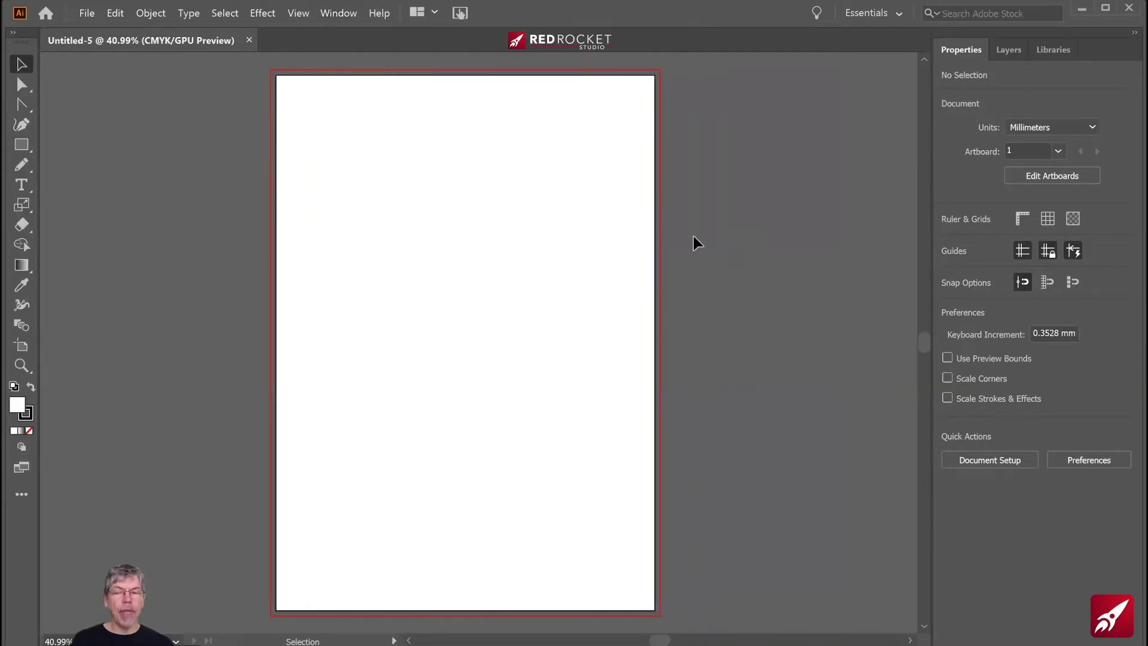
{"action": "key", "text": "alt+w"}
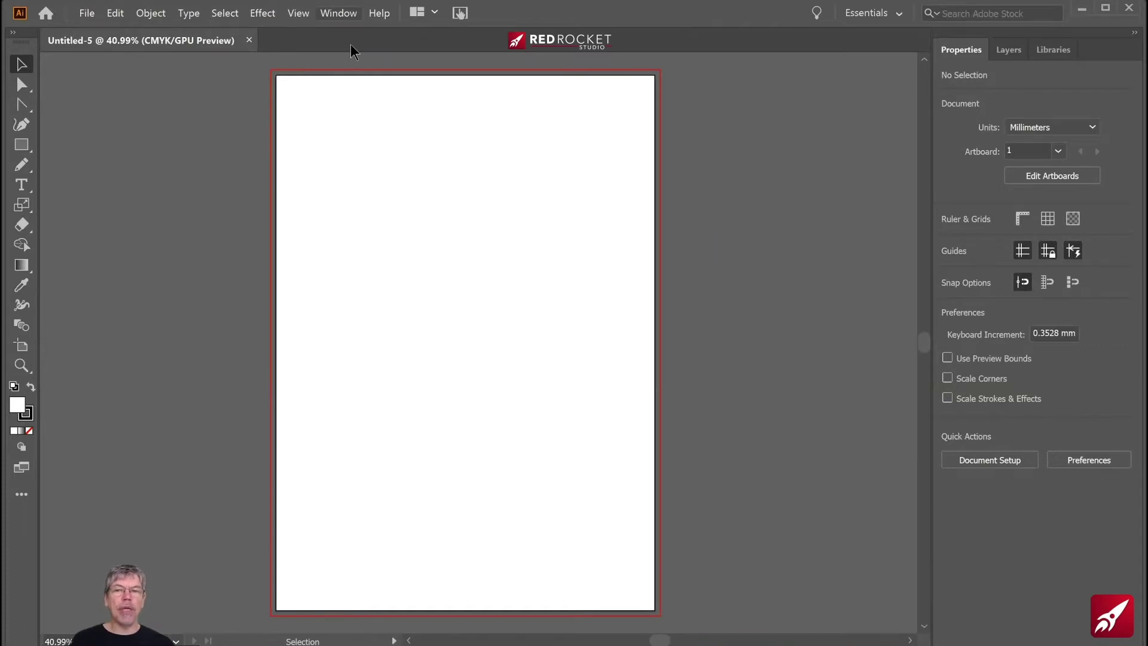
{"action": "mouse_move", "coordinate": [497, 75]}
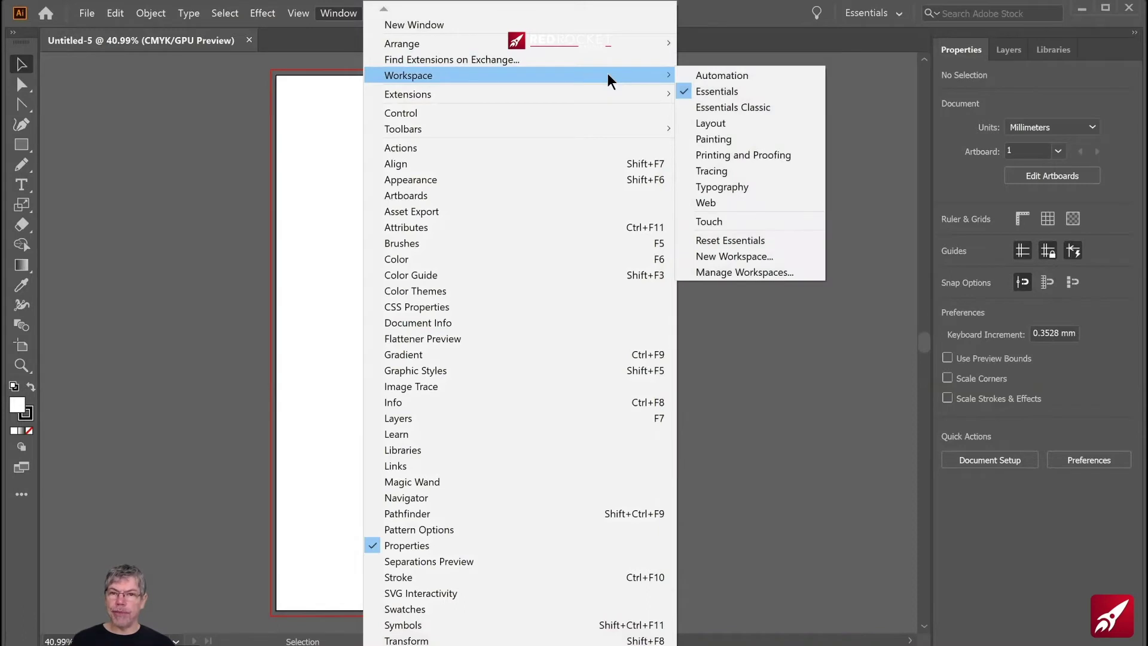
{"action": "mouse_move", "coordinate": [543, 123]}
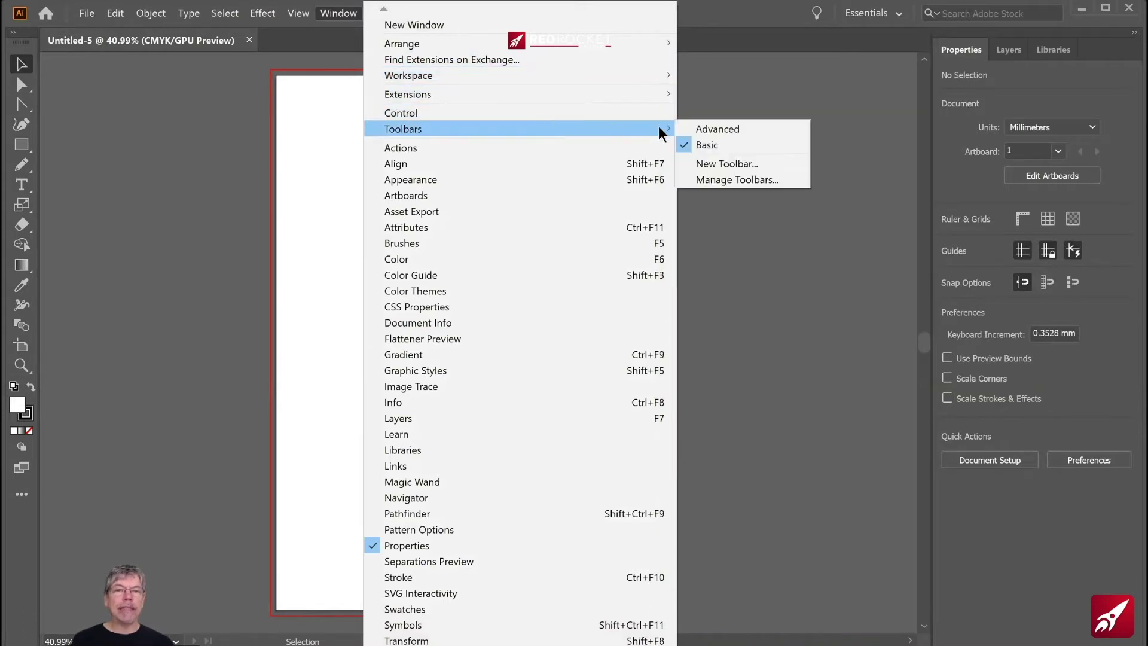
{"action": "left_click", "coordinate": [705, 129]}
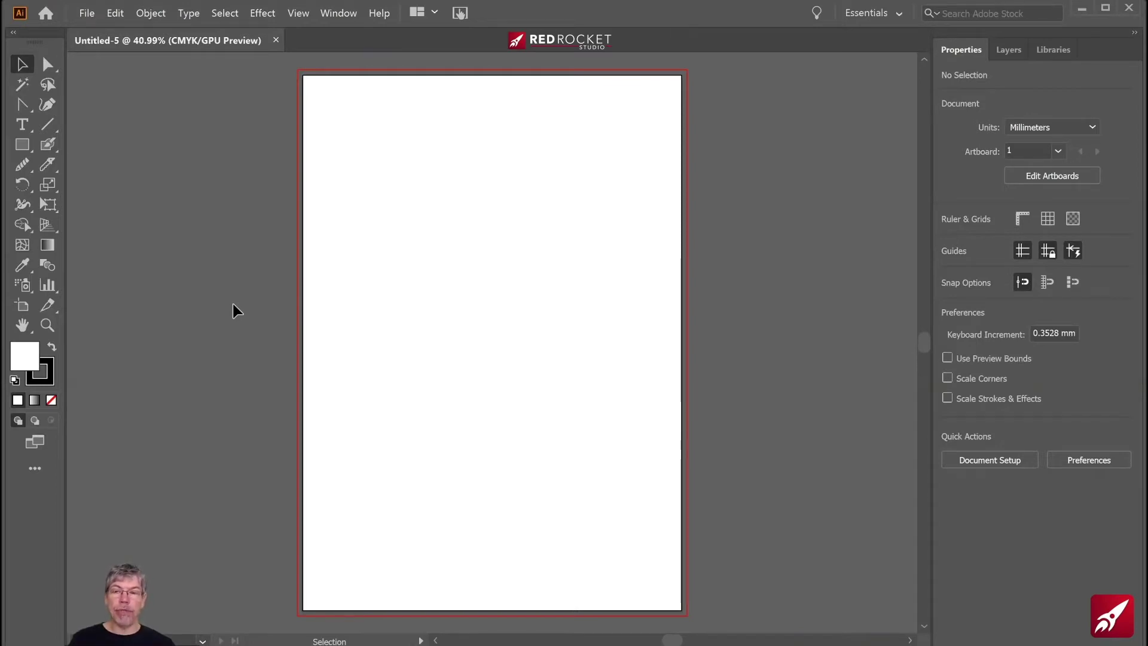
Step: Place the image "Guitar from unsplash" as a linked file, sized about 241 x 362 mm, over the artboard
{"action": "left_click", "coordinate": [87, 14]}
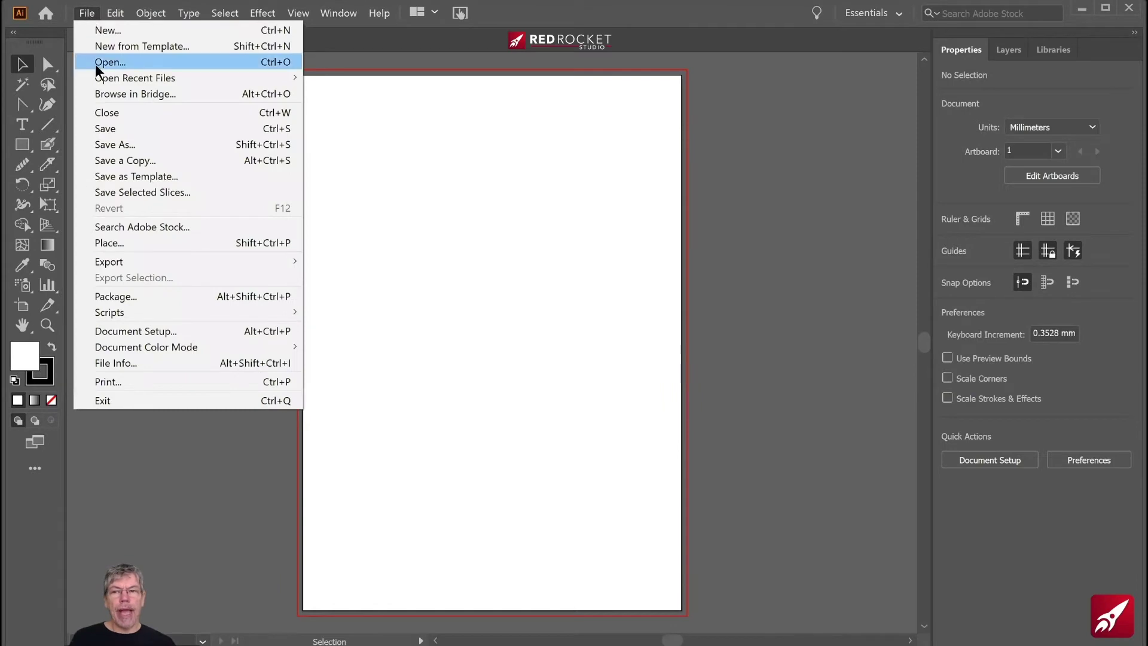
{"action": "left_click", "coordinate": [126, 244]}
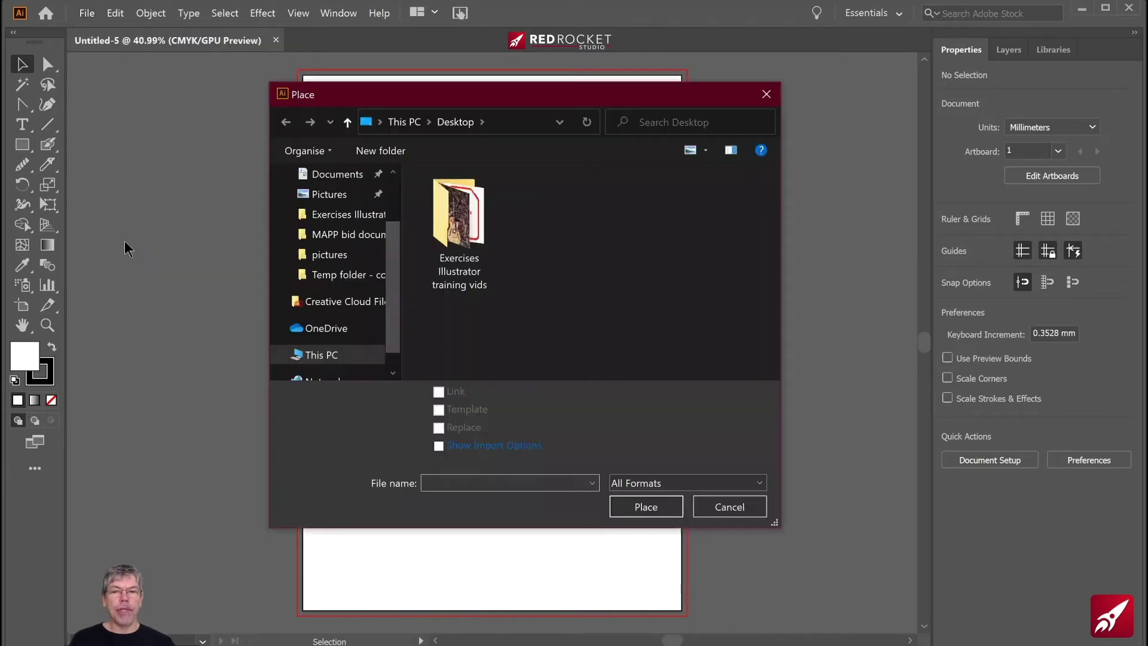
{"action": "left_click", "coordinate": [449, 218]}
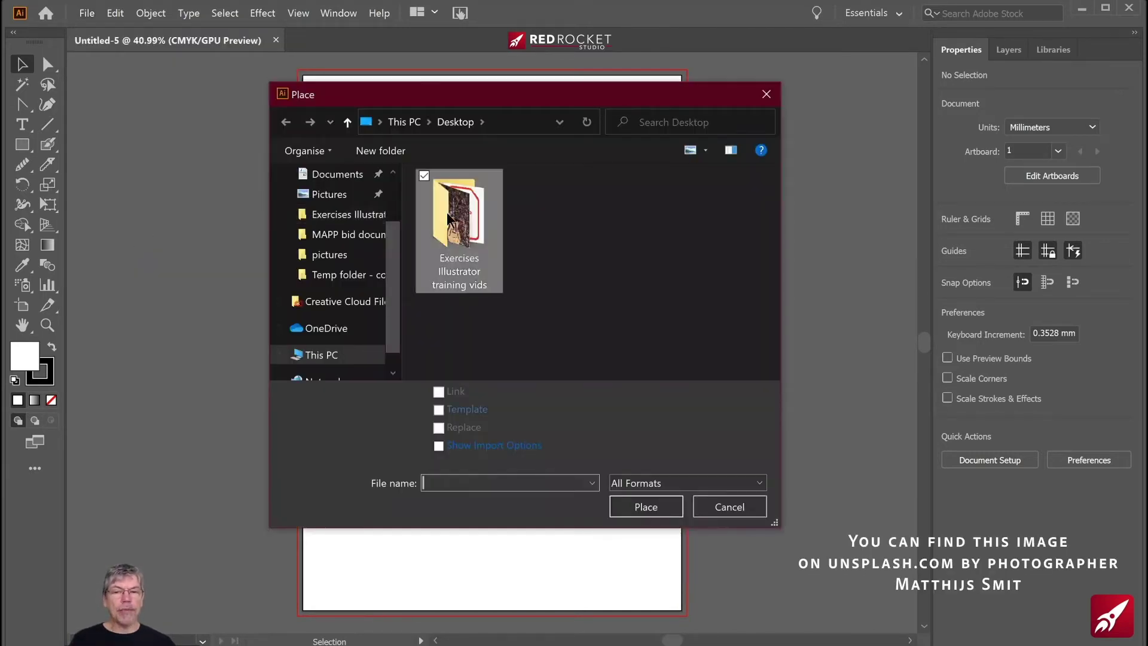
{"action": "double_click", "coordinate": [448, 218]}
{"action": "left_click", "coordinate": [529, 220]}
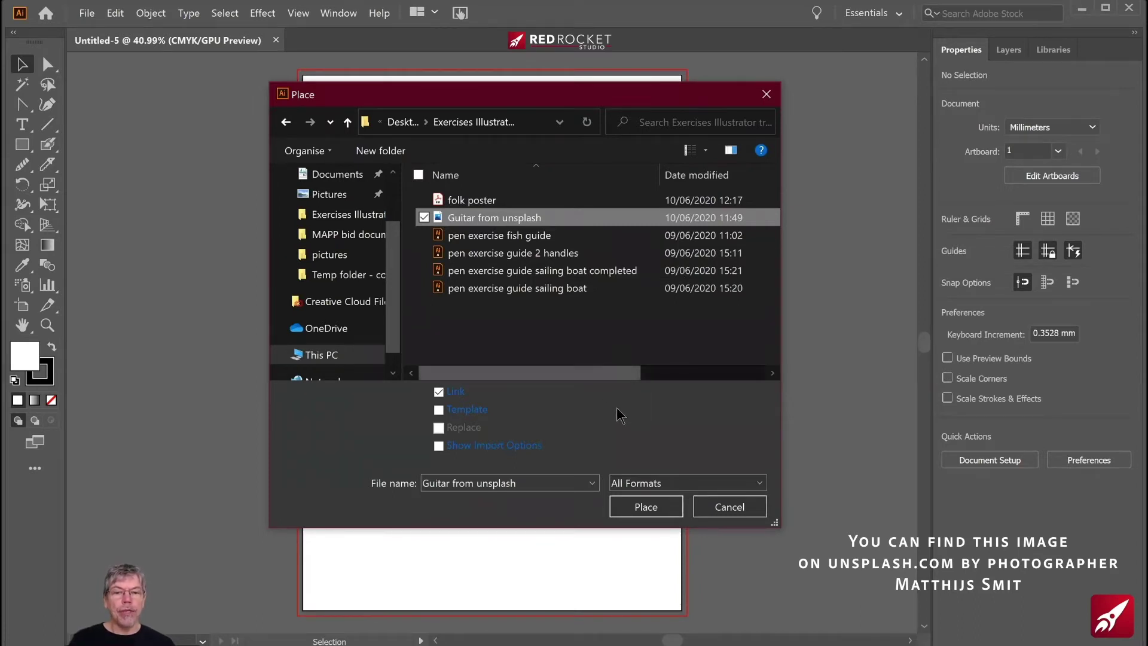
{"action": "left_click", "coordinate": [638, 507]}
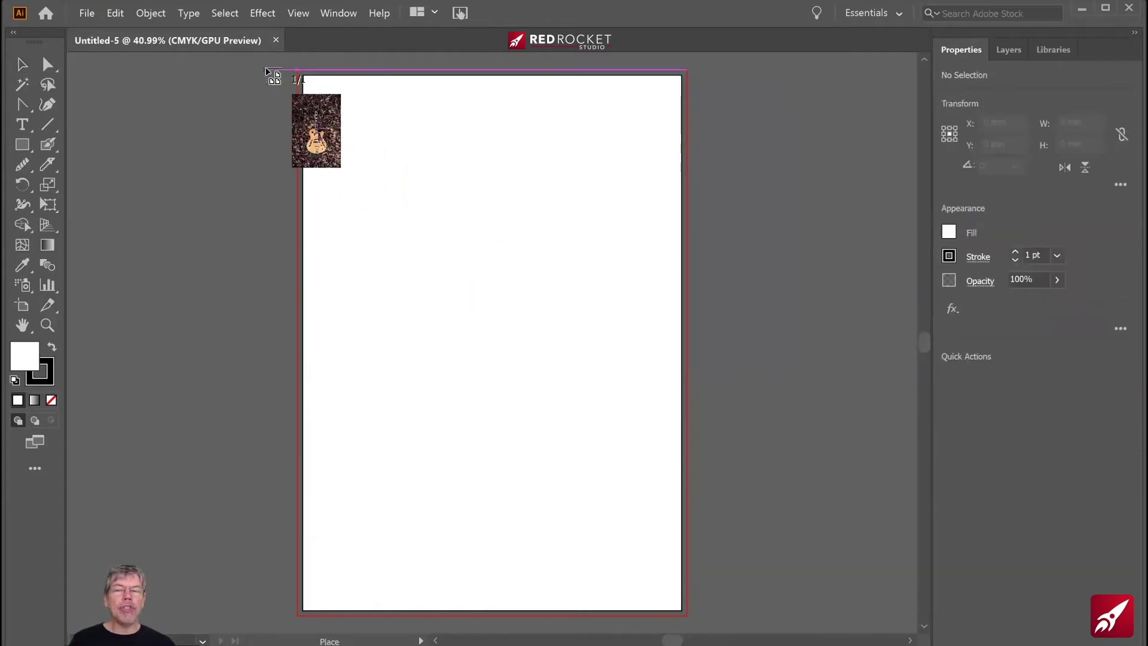
{"action": "left_click_drag", "start_coordinate": [403, 254], "coordinate": [699, 594]}
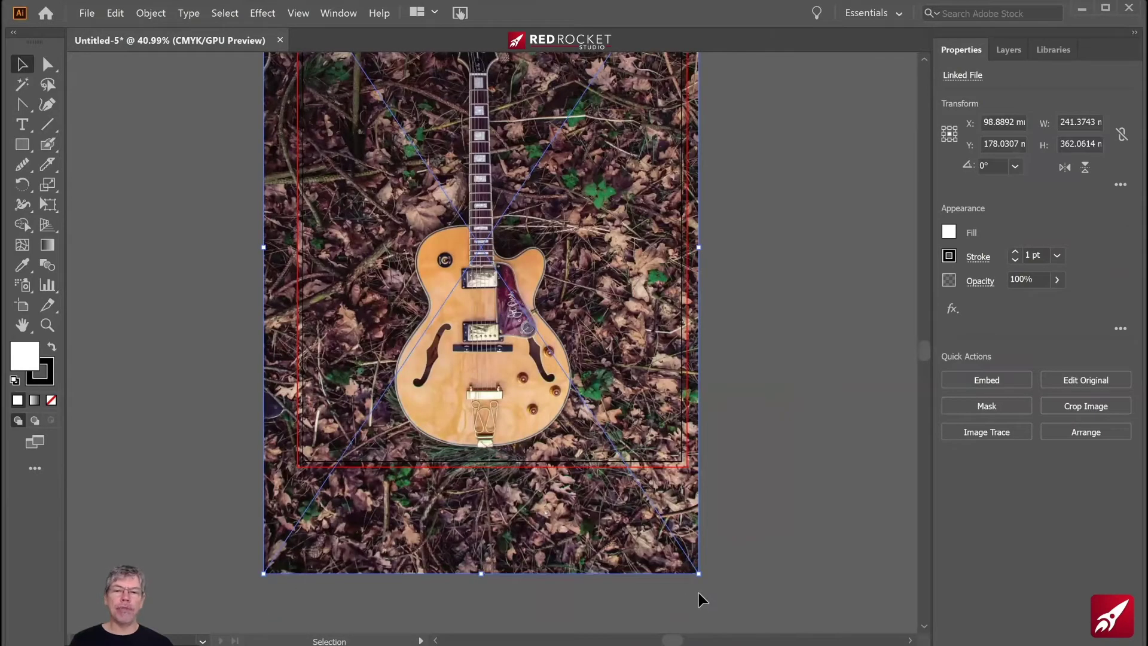
Step: Reposition the guitar photo to about X 105 mm, Y 173 mm so the whole guitar lies within the artboard
{"action": "left_click_drag", "start_coordinate": [637, 386], "coordinate": [637, 377]}
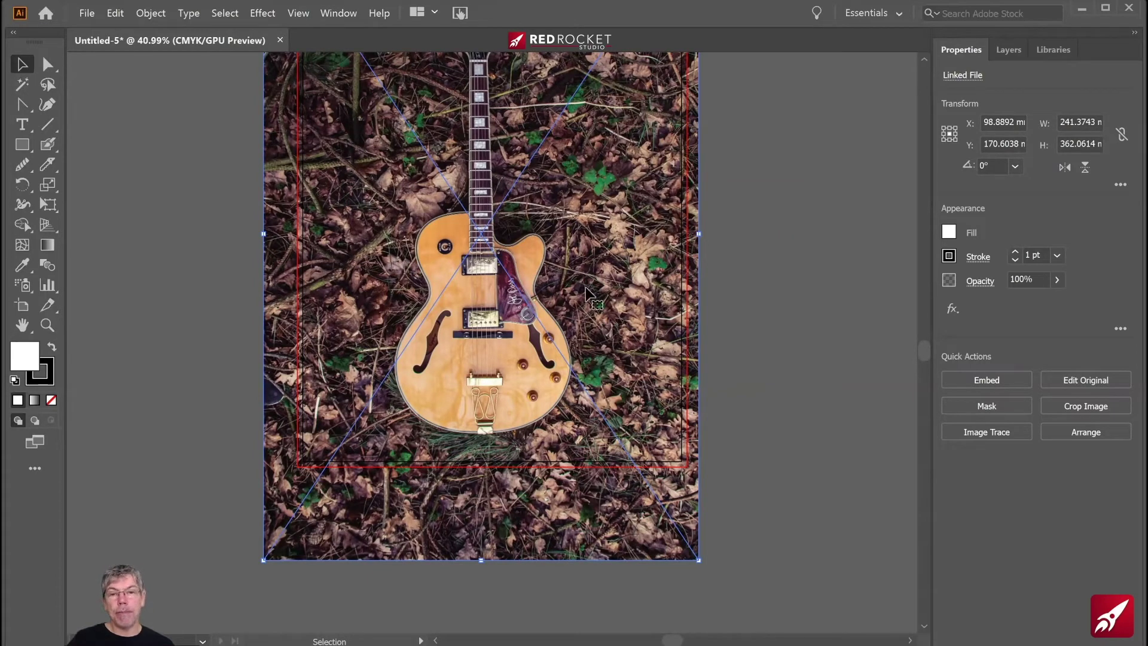
{"action": "key", "text": "space"}
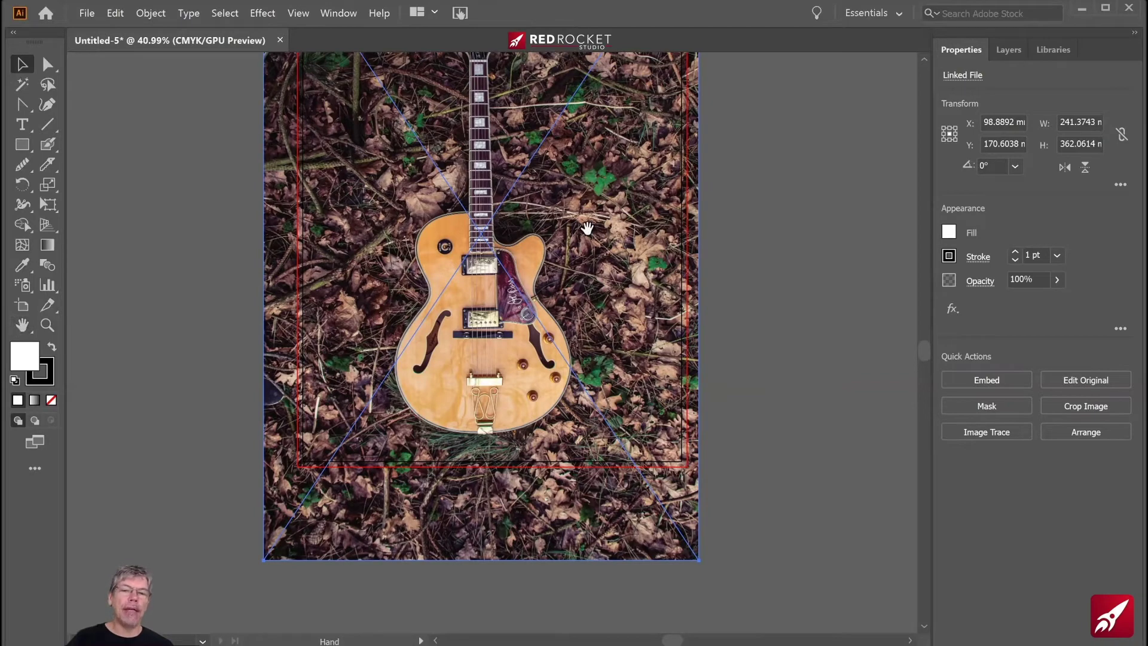
{"action": "left_click_drag", "start_coordinate": [587, 228], "coordinate": [558, 382]}
{"action": "key", "text": "space"}
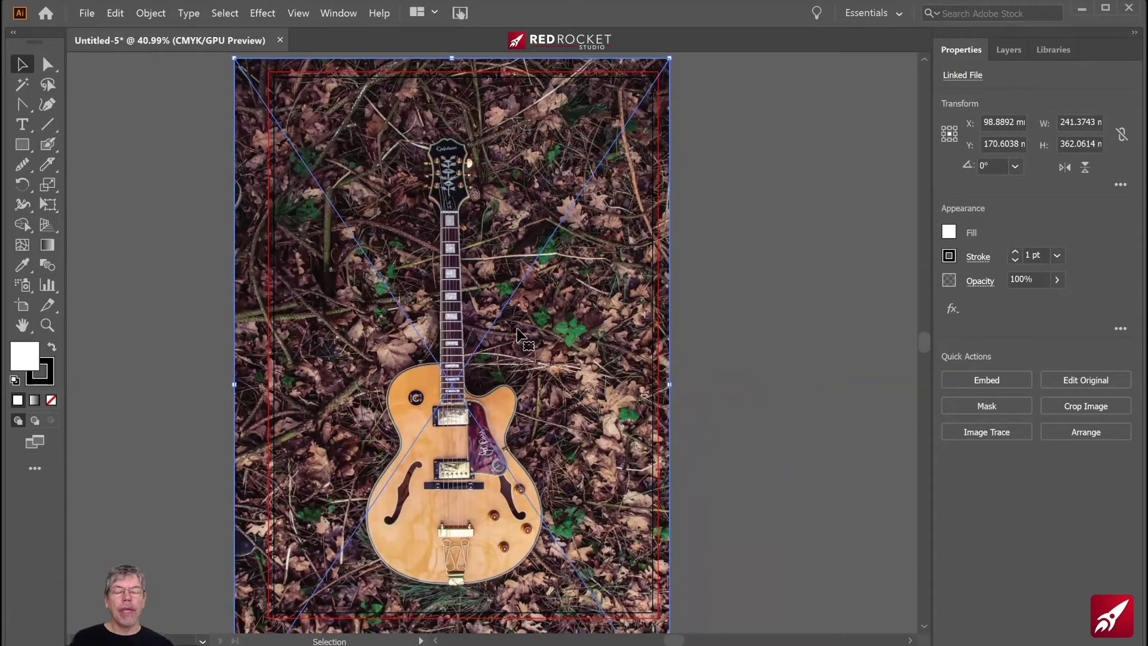
{"action": "mouse_move", "coordinate": [535, 258]}
{"action": "left_mouse_down"}
{"action": "mouse_move", "coordinate": [553, 271]}
{"action": "mouse_move", "coordinate": [541, 256]}
{"action": "left_mouse_up"}
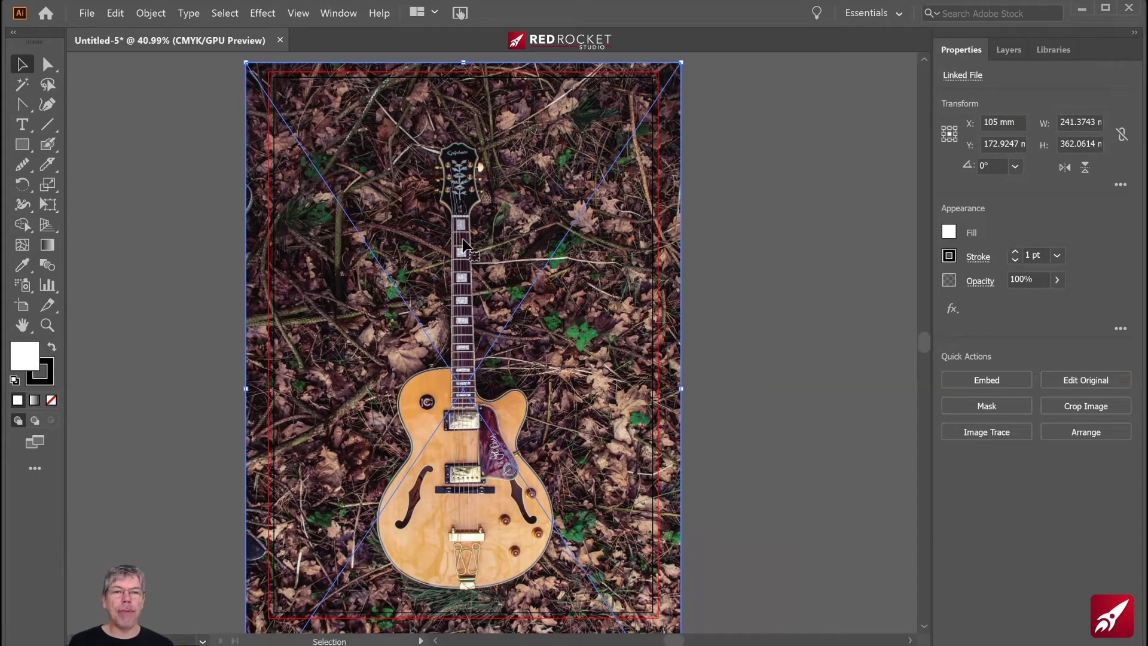
Step: Expand Layer 1 in the layer list and set its options to dim images to 50%
{"action": "left_click", "coordinate": [1011, 52]}
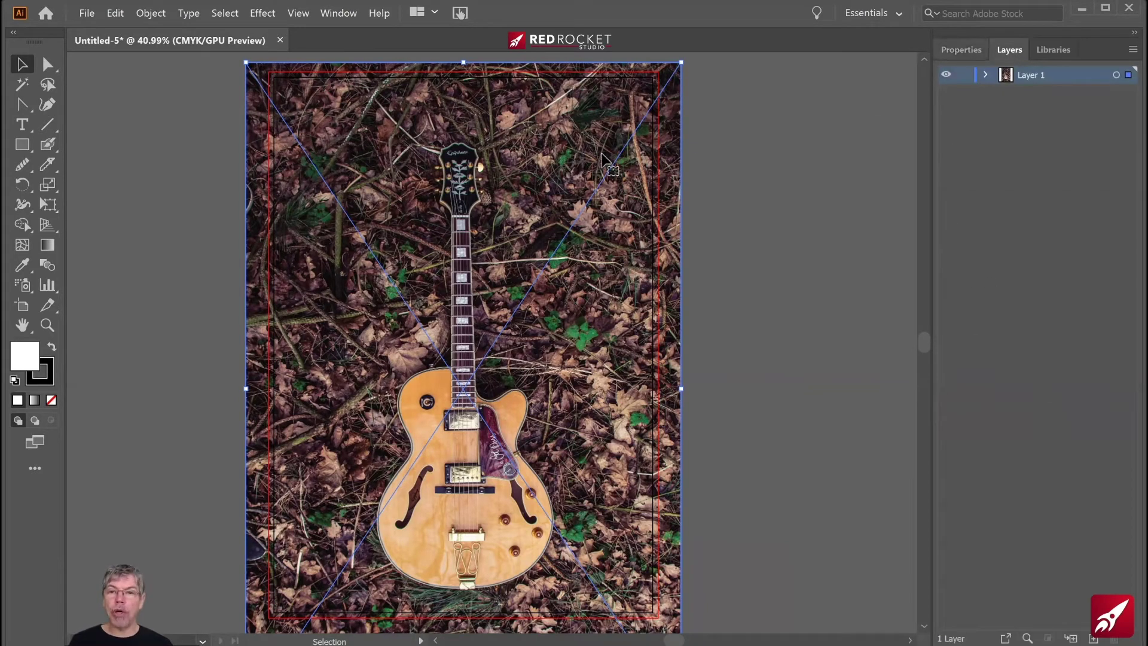
{"action": "key", "text": "alt+w"}
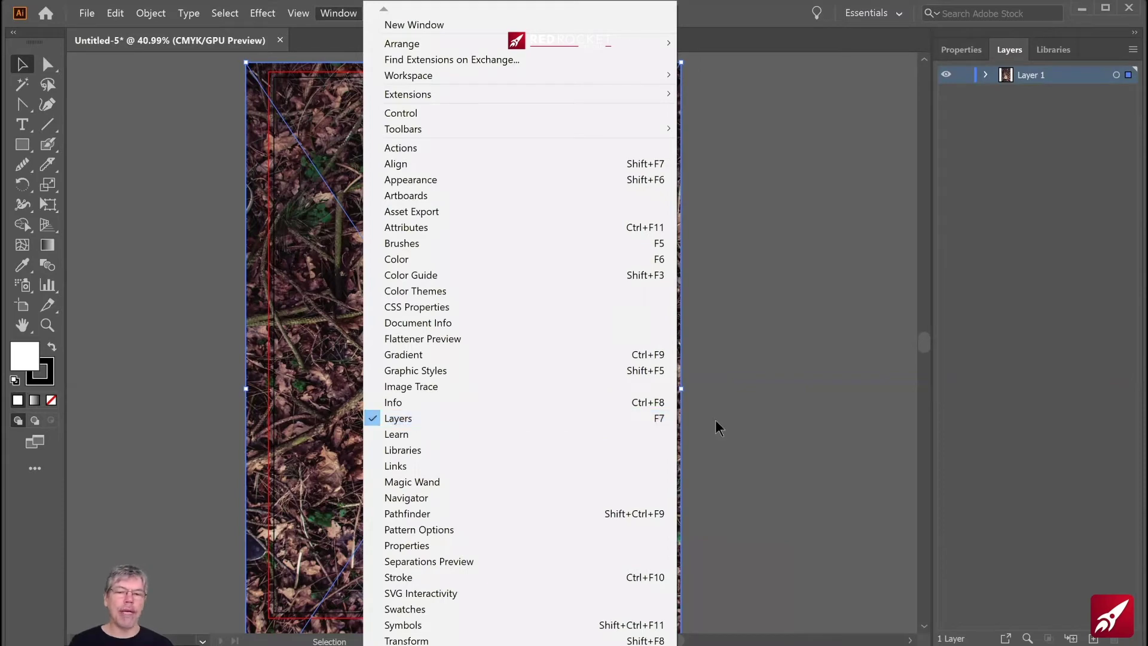
{"action": "left_click", "coordinate": [984, 242]}
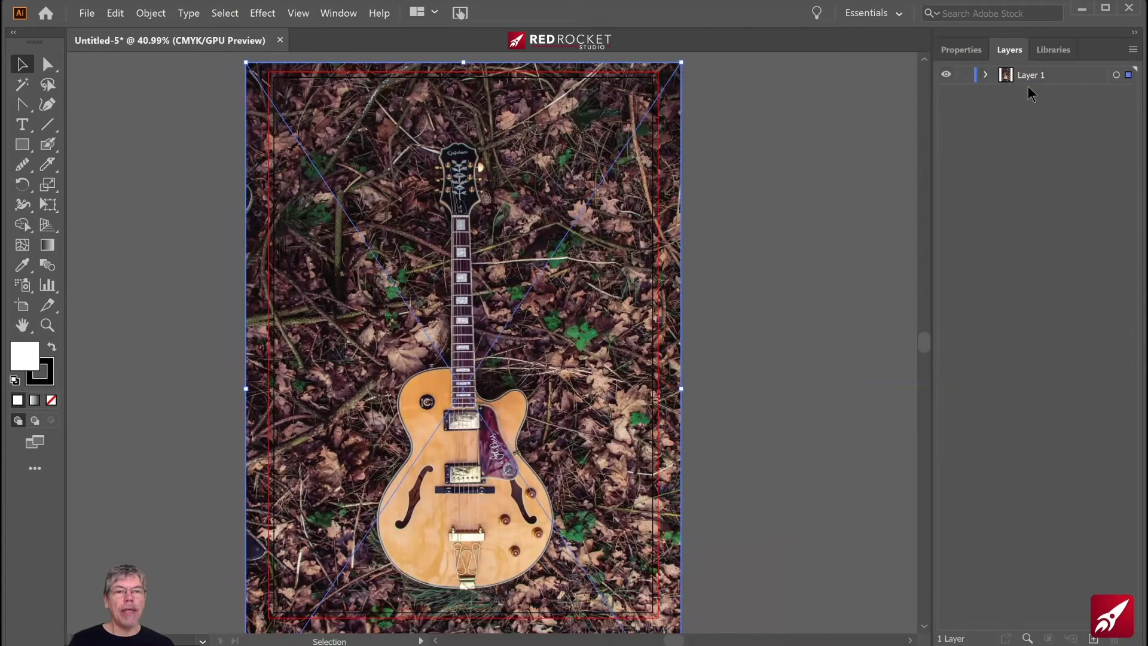
{"action": "left_click", "coordinate": [985, 75]}
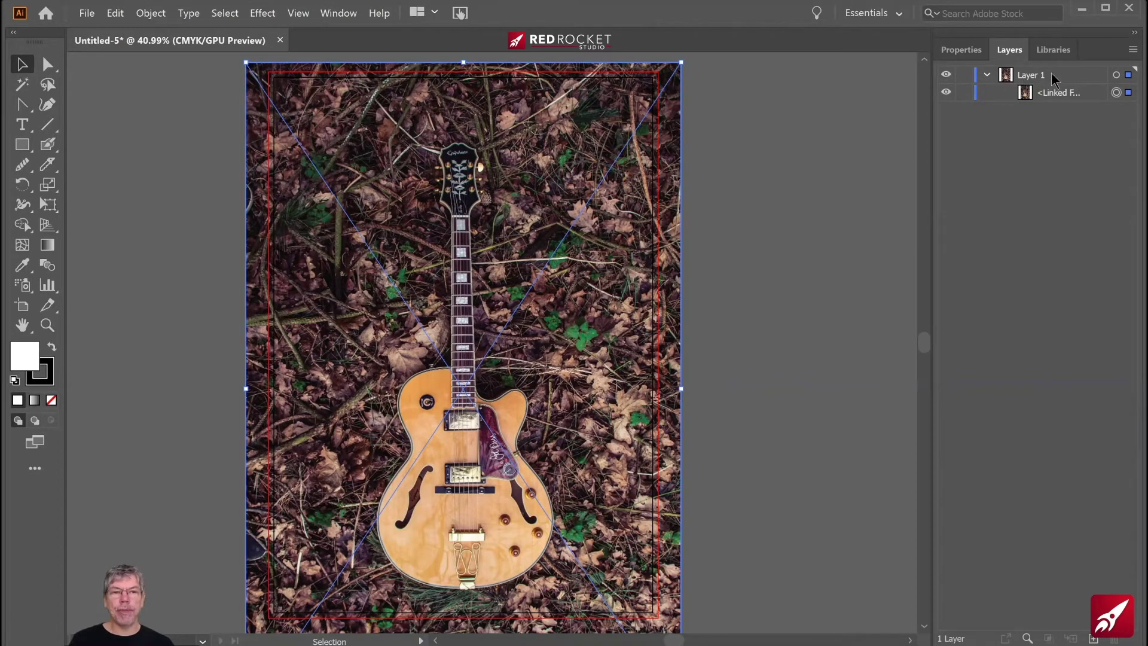
{"action": "double_click", "coordinate": [1077, 73]}
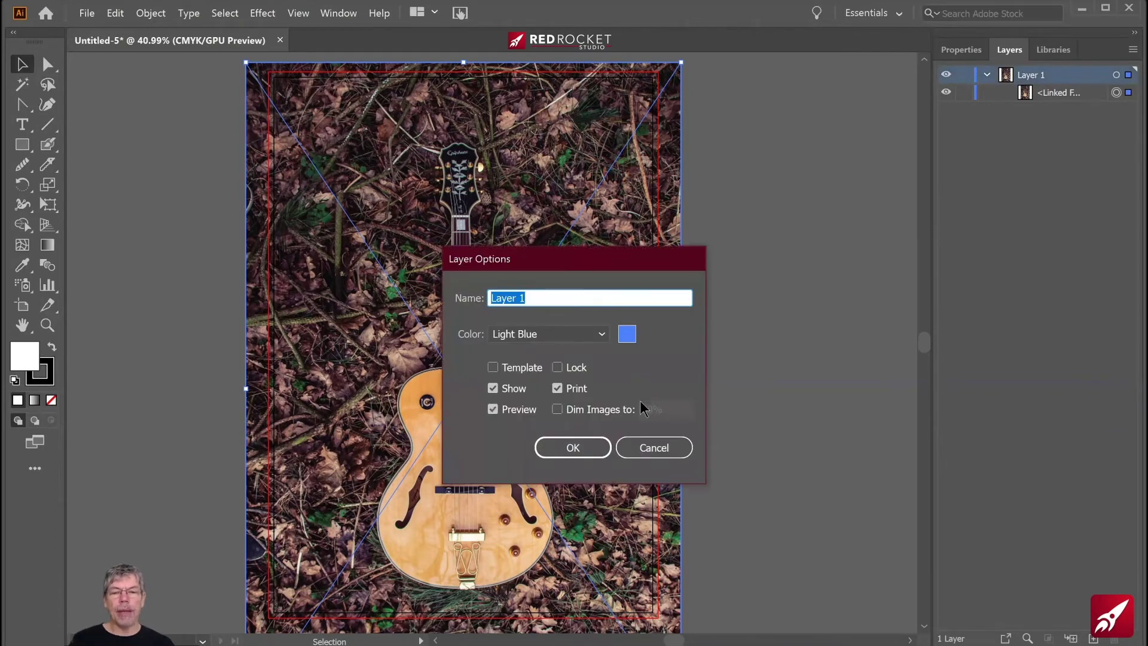
{"action": "left_click", "coordinate": [557, 409]}
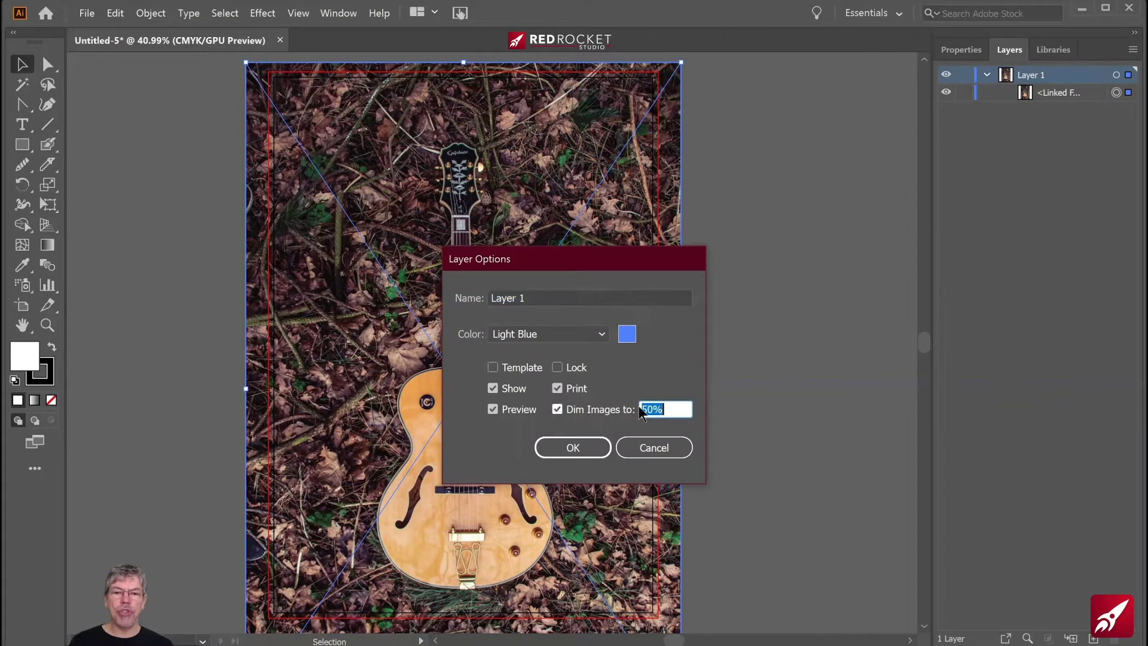
{"action": "left_click", "coordinate": [573, 447]}
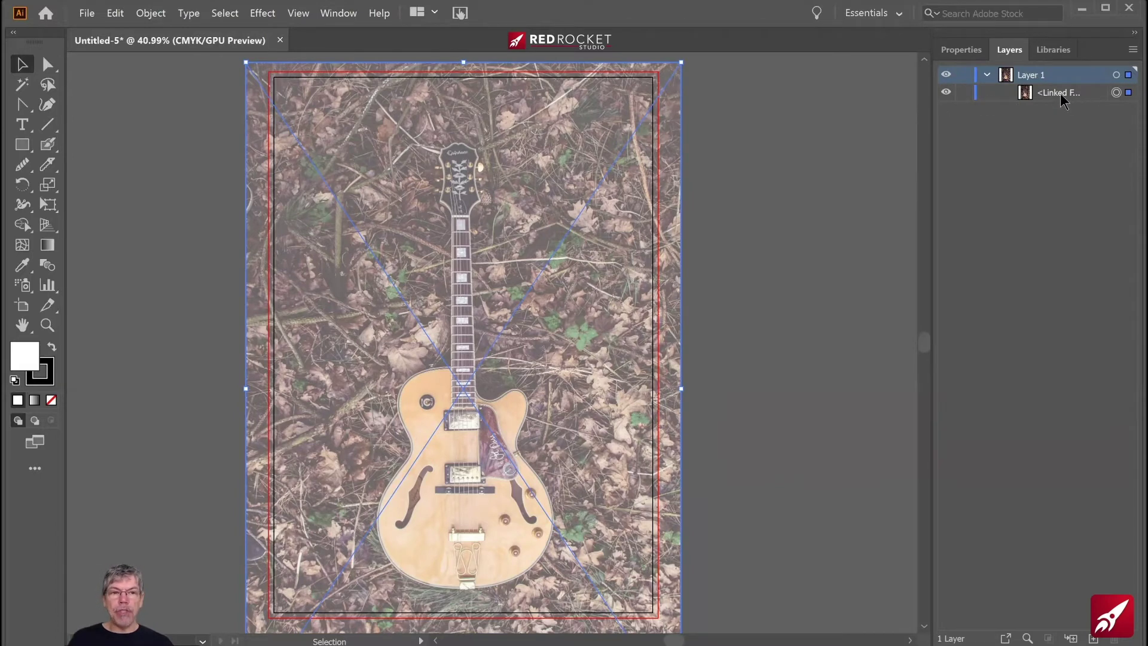
Step: Toggle the linked guitar image's visibility off and on, and lock its sublayer within Layer 1
{"action": "left_click", "coordinate": [946, 93]}
{"action": "left_click", "coordinate": [946, 92]}
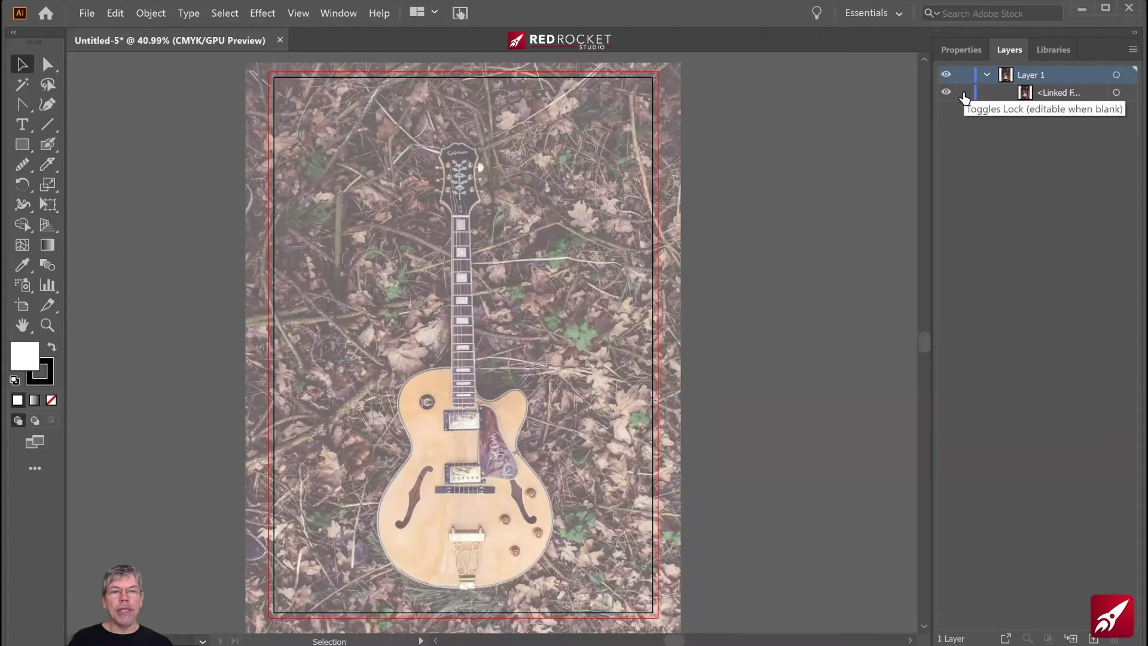
{"action": "left_click", "coordinate": [964, 93]}
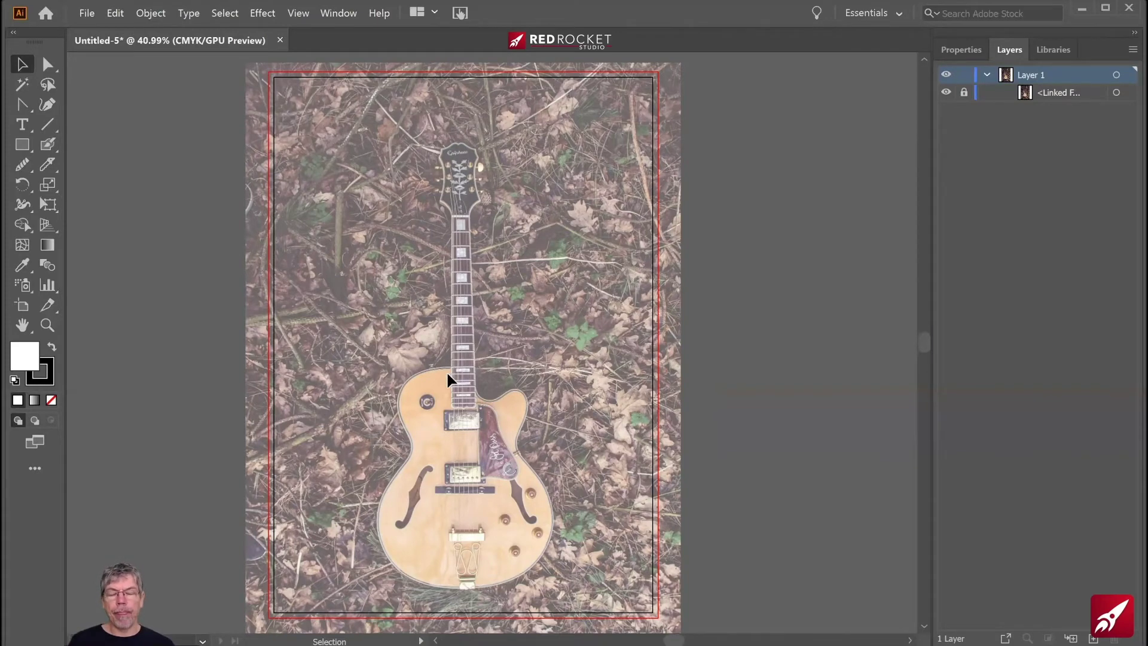
Step: Set the default fill to None and make the black stroke the active colour
{"action": "left_click", "coordinate": [39, 381]}
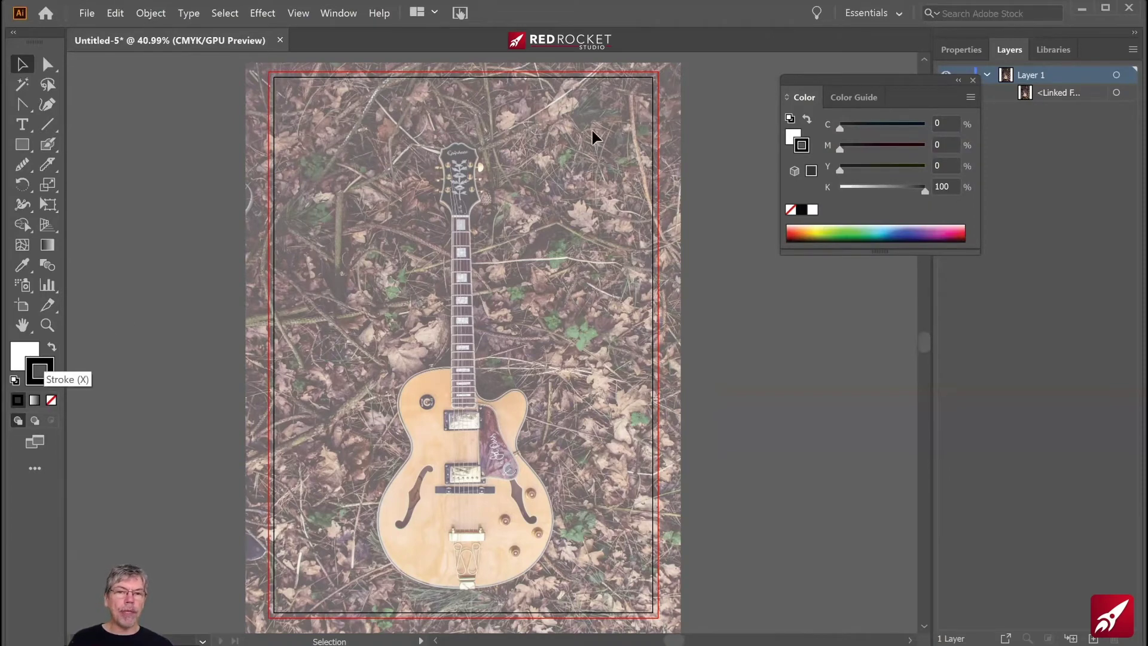
{"action": "left_click", "coordinate": [973, 80]}
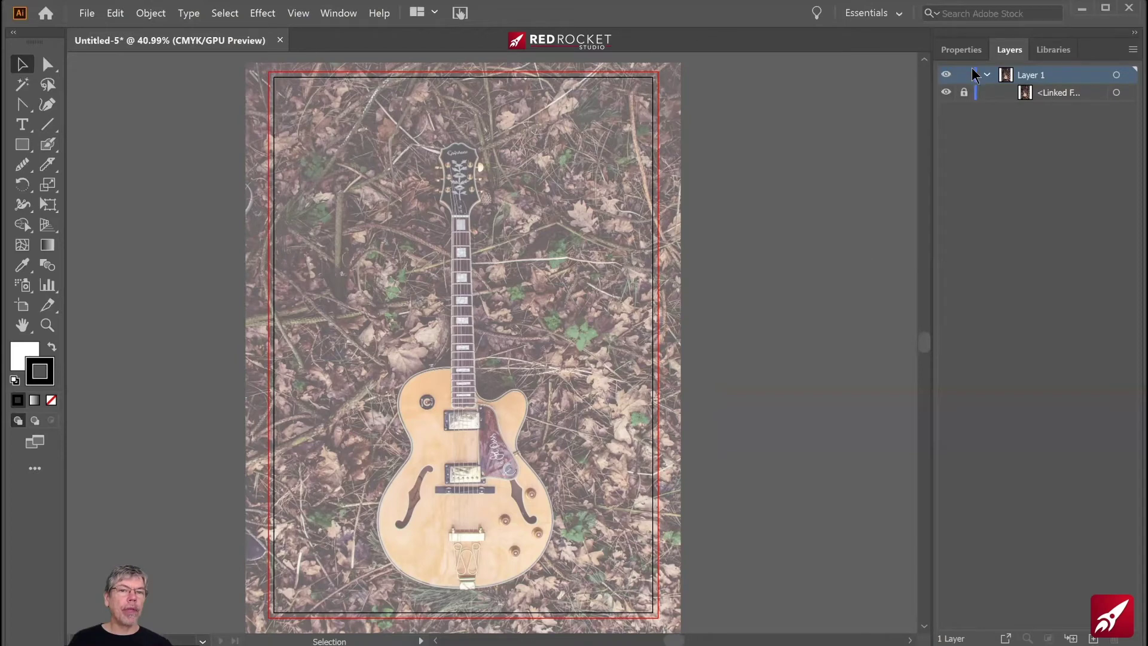
{"action": "left_click", "coordinate": [965, 52]}
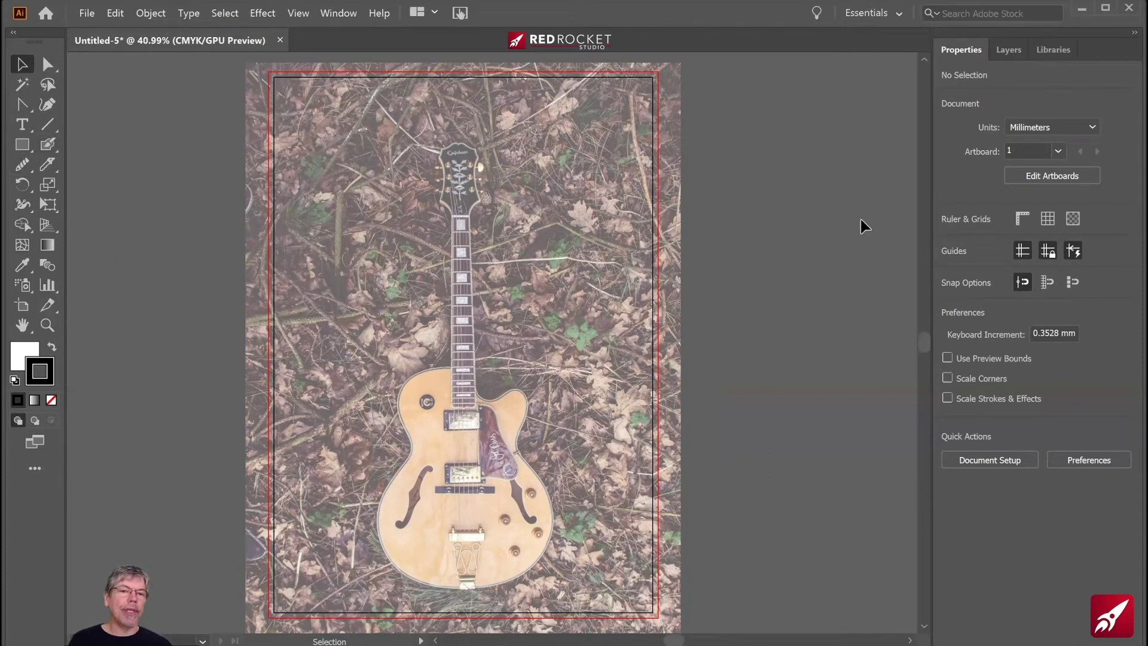
{"action": "left_click", "coordinate": [18, 359]}
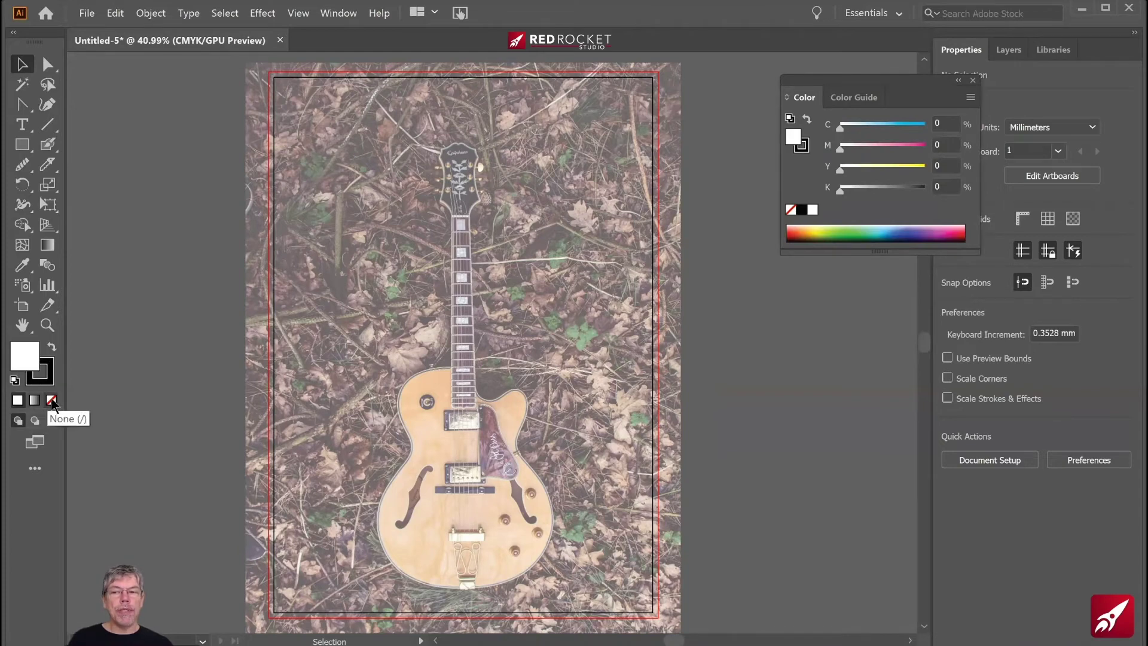
{"action": "left_click", "coordinate": [51, 399]}
{"action": "left_click", "coordinate": [26, 367]}
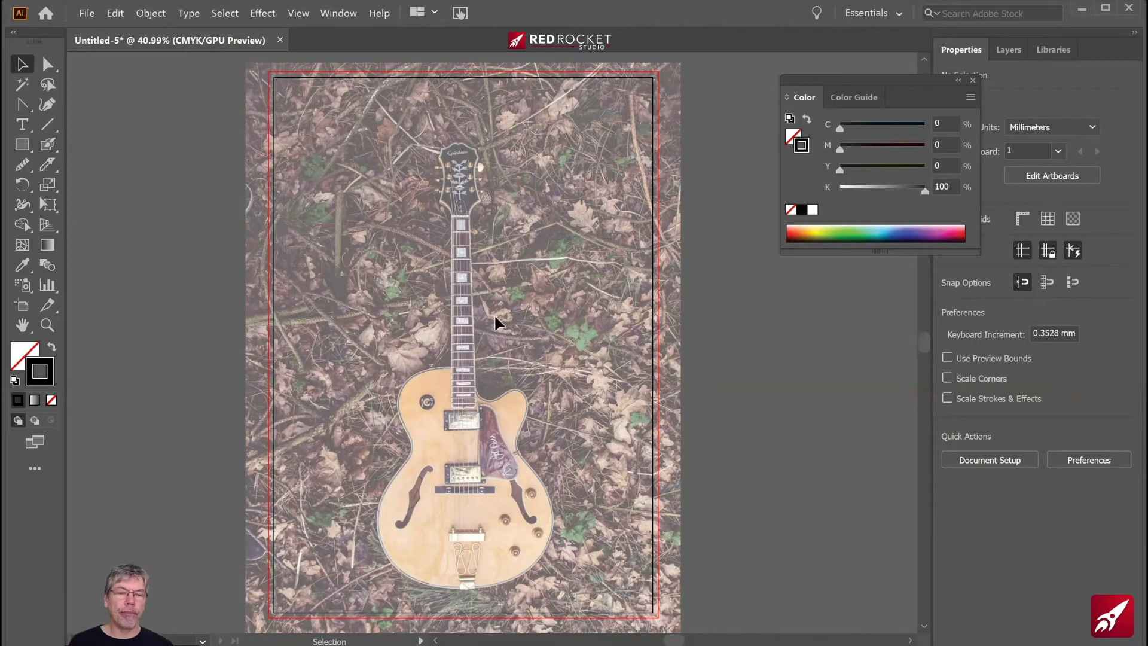
Step: Close the floating Color panel
{"action": "left_click", "coordinate": [972, 81]}
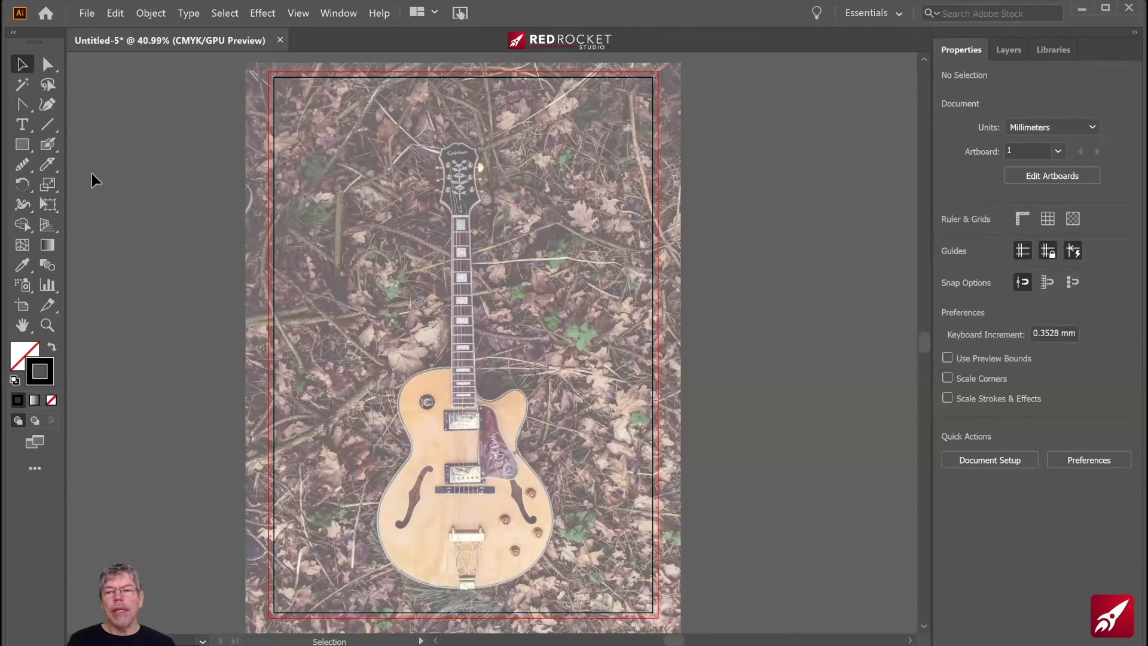
Step: Try tracing the neck's left edge and the guitar body's left outline down to the base using the Pen tool with curved anchor points
{"action": "left_click", "coordinate": [23, 105]}
{"action": "left_click", "coordinate": [24, 110]}
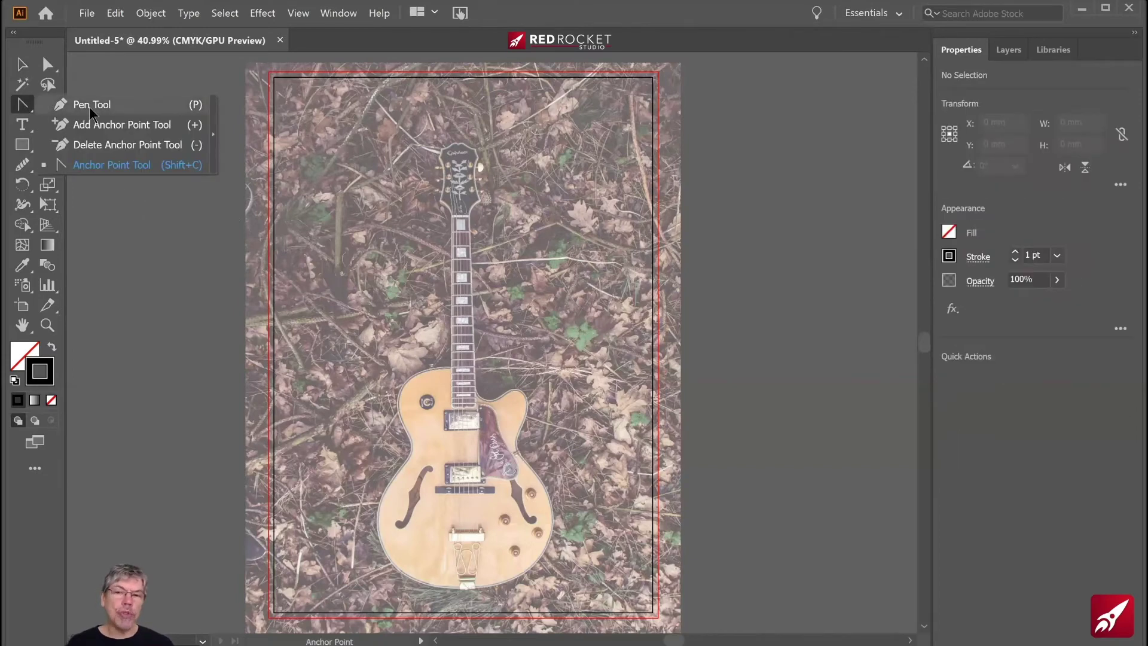
{"action": "key", "text": "p"}
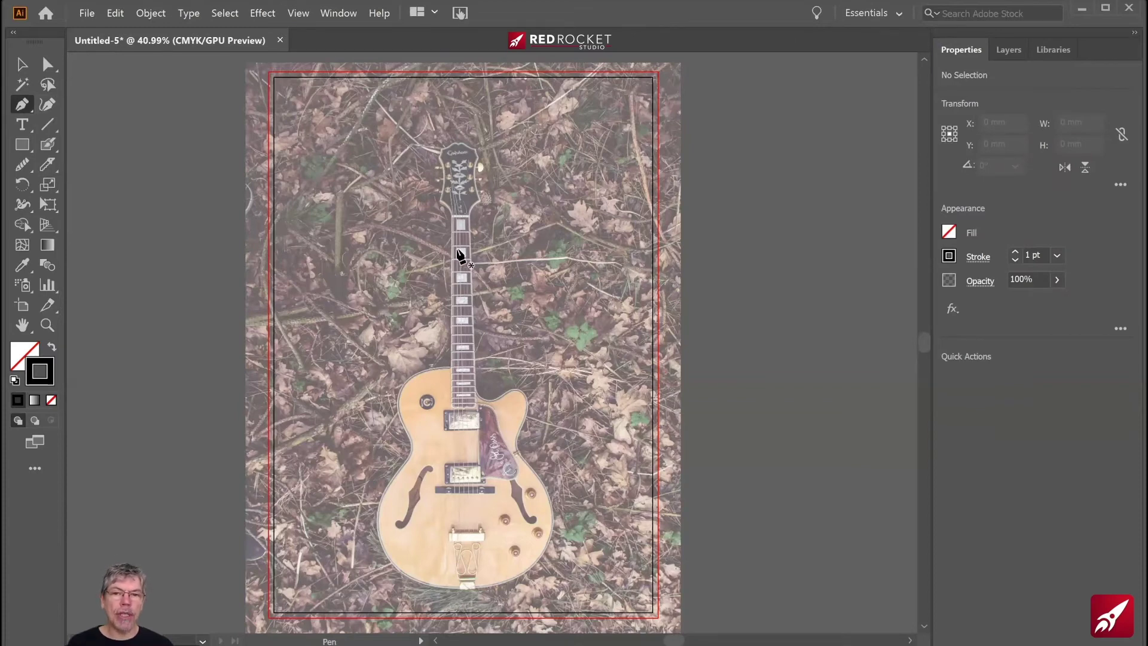
{"action": "left_click", "coordinate": [451, 216]}
{"action": "left_click", "coordinate": [451, 367]}
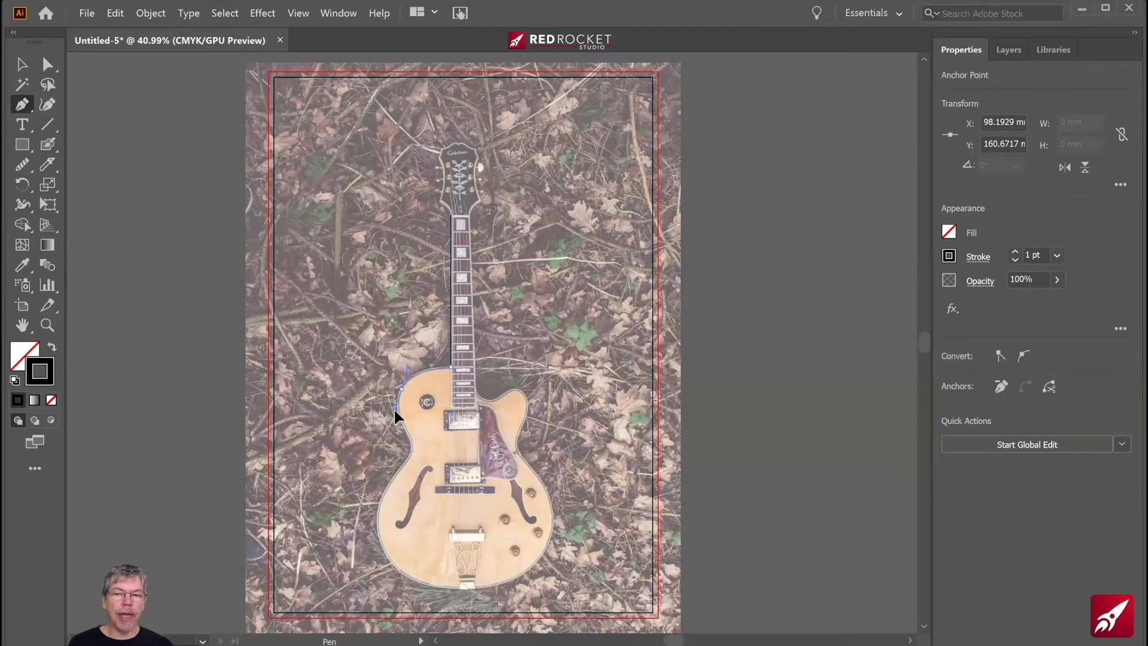
{"action": "left_click", "coordinate": [410, 441]}
{"action": "left_click_drag", "start_coordinate": [412, 443], "coordinate": [403, 460]}
{"action": "left_click_drag", "start_coordinate": [379, 537], "coordinate": [394, 571]}
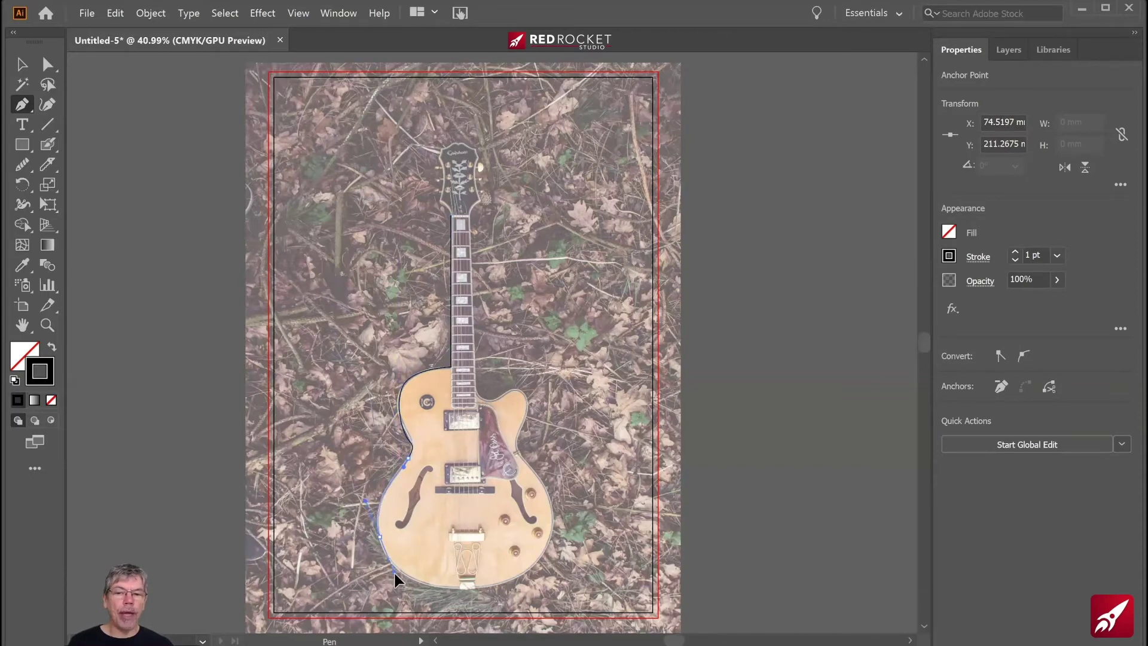
{"action": "left_click_drag", "start_coordinate": [469, 586], "coordinate": [531, 577]}
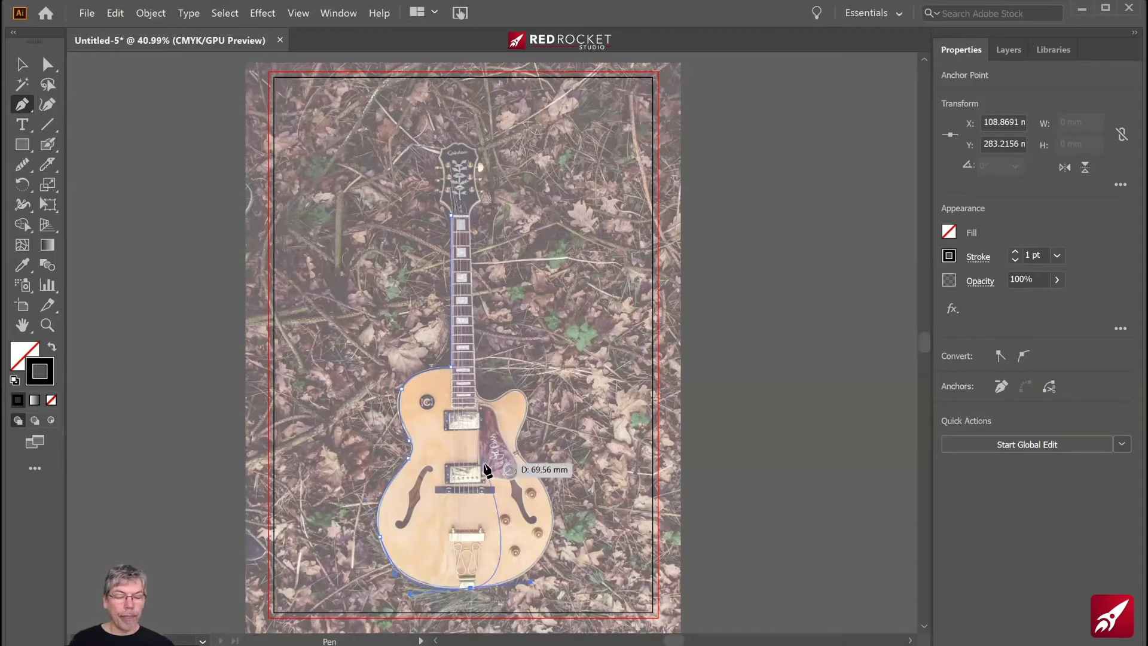
{"action": "key", "text": "Escape"}
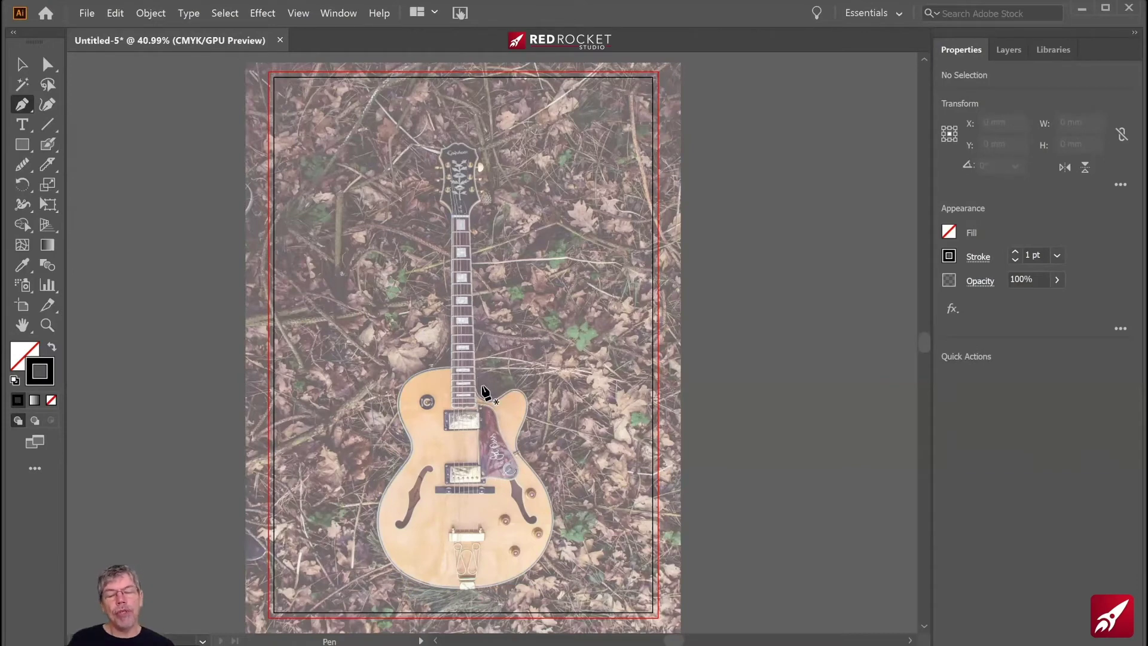
Step: Start a body outline with the Curvature tool, placing corner points at the neck's left body joint and the upper left bout
{"action": "left_click", "coordinate": [48, 106]}
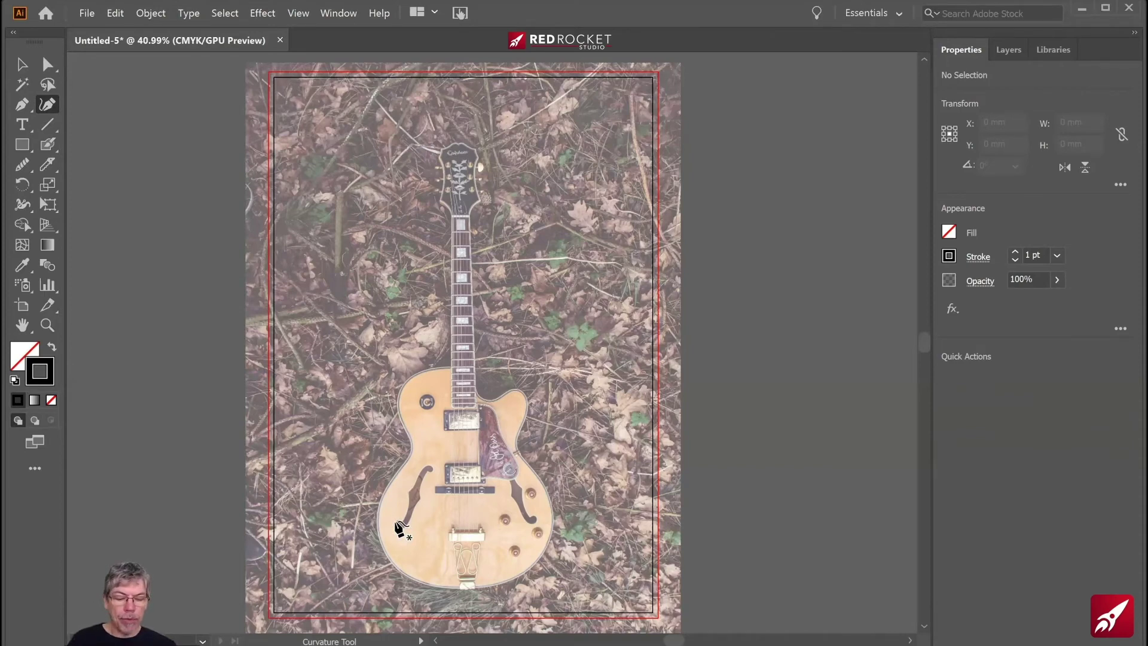
{"action": "key", "text": "ctrl"}
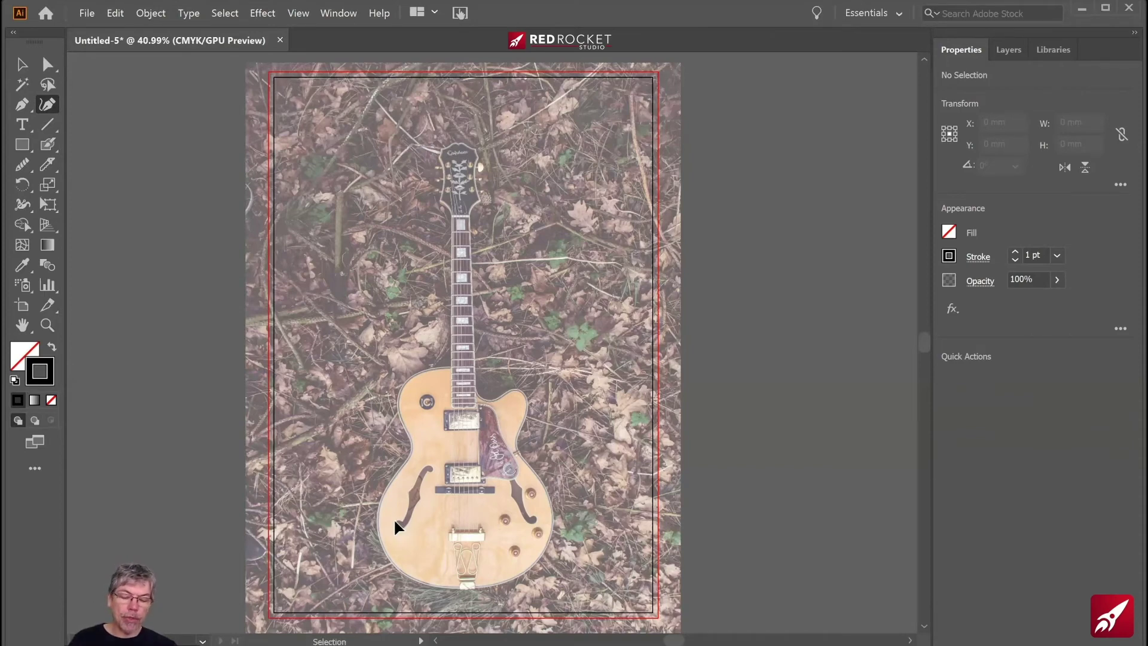
{"action": "key", "text": "ctrl+plus"}
{"action": "key", "text": "ctrl+plus"}
{"action": "key", "text": "ctrl+plus"}
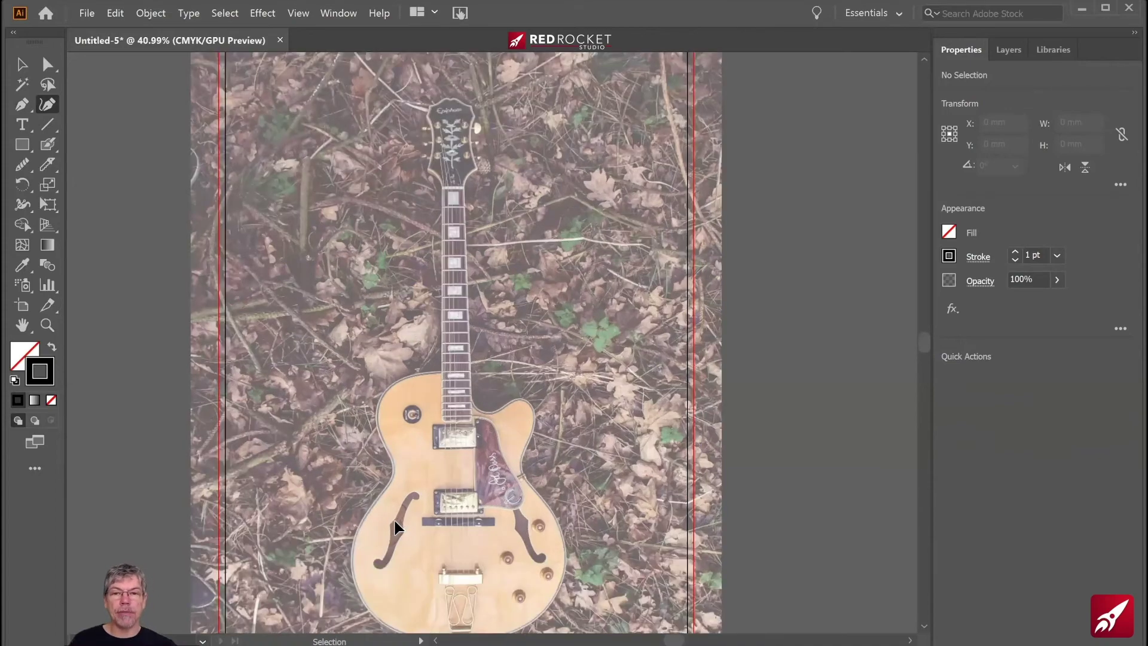
{"action": "key", "text": "ctrl+plus"}
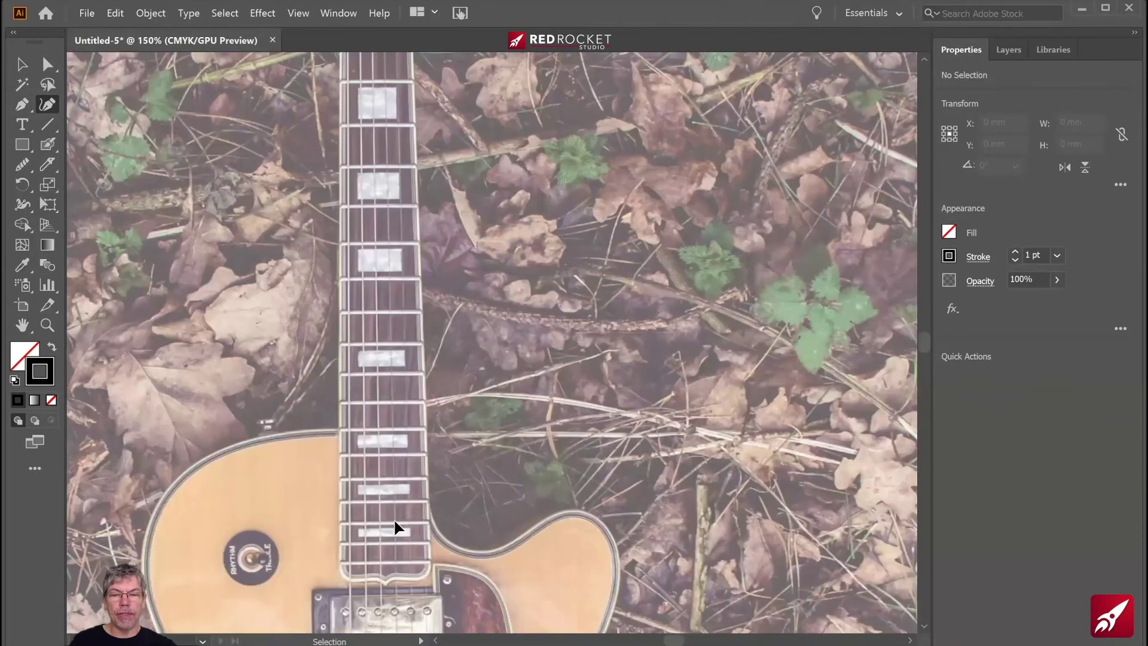
{"action": "key", "text": "space"}
{"action": "left_click_drag", "start_coordinate": [448, 508], "coordinate": [526, 245]}
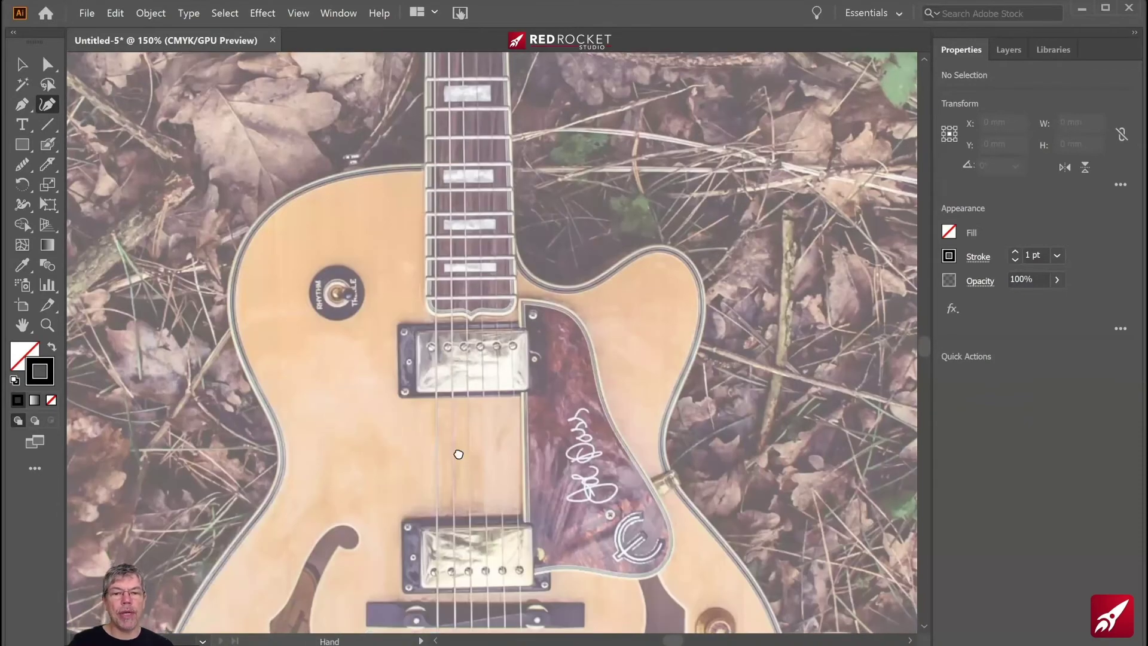
{"action": "left_click_drag", "start_coordinate": [458, 454], "coordinate": [530, 255]}
{"action": "left_click_drag", "start_coordinate": [500, 410], "coordinate": [491, 262]}
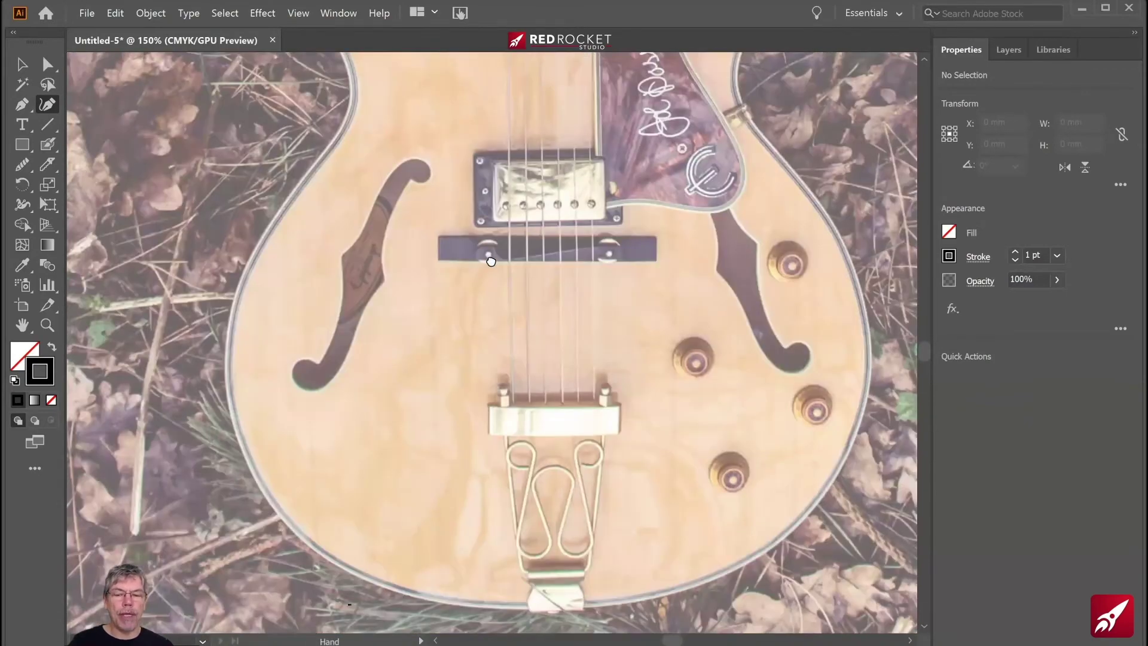
{"action": "left_click_drag", "start_coordinate": [470, 320], "coordinate": [405, 503]}
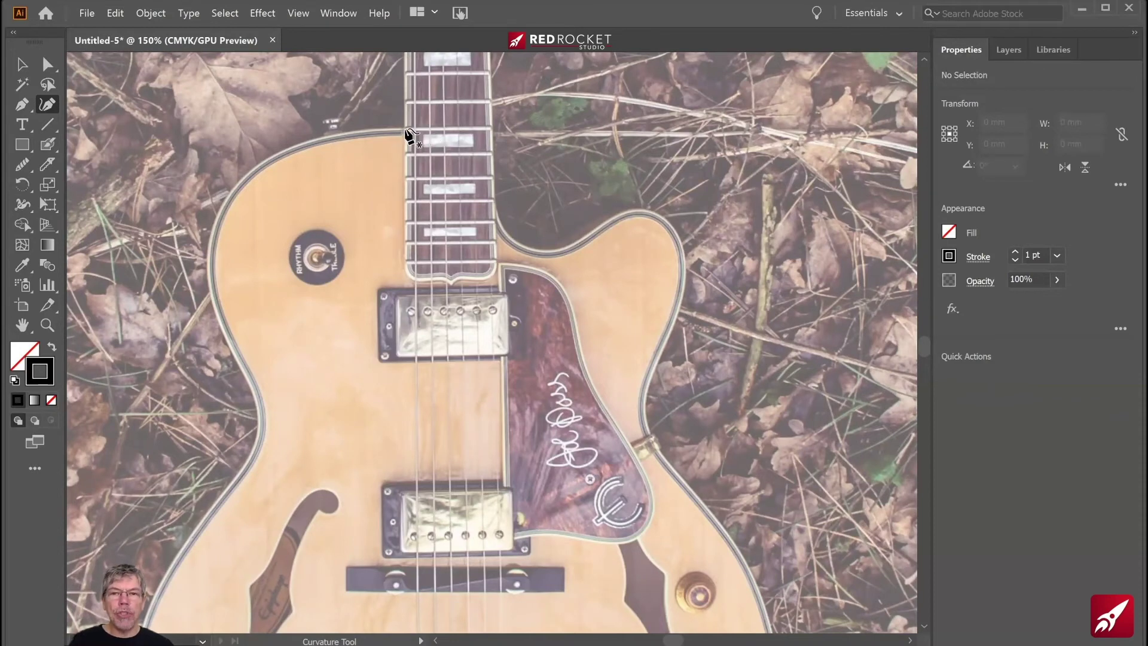
{"action": "left_click", "coordinate": [403, 128]}
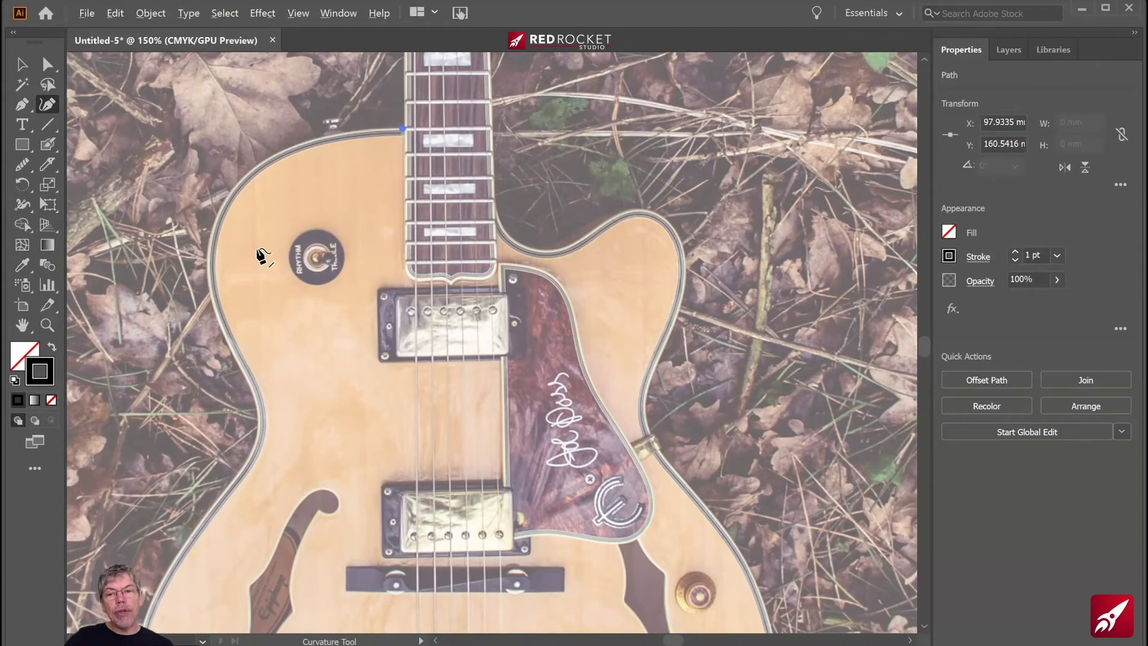
{"action": "left_click", "coordinate": [215, 232]}
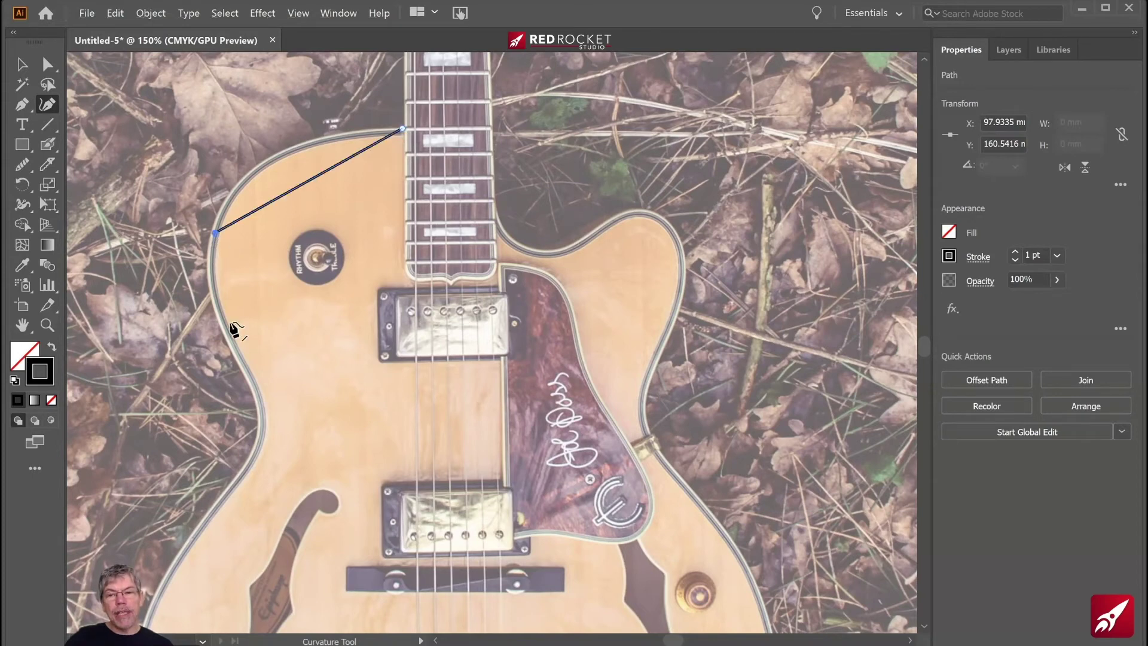
Step: Continue the straight-segment outline with corner points at the left waist, widest left edge, bottom centre, widest right edge and right waist
{"action": "left_click", "coordinate": [247, 372]}
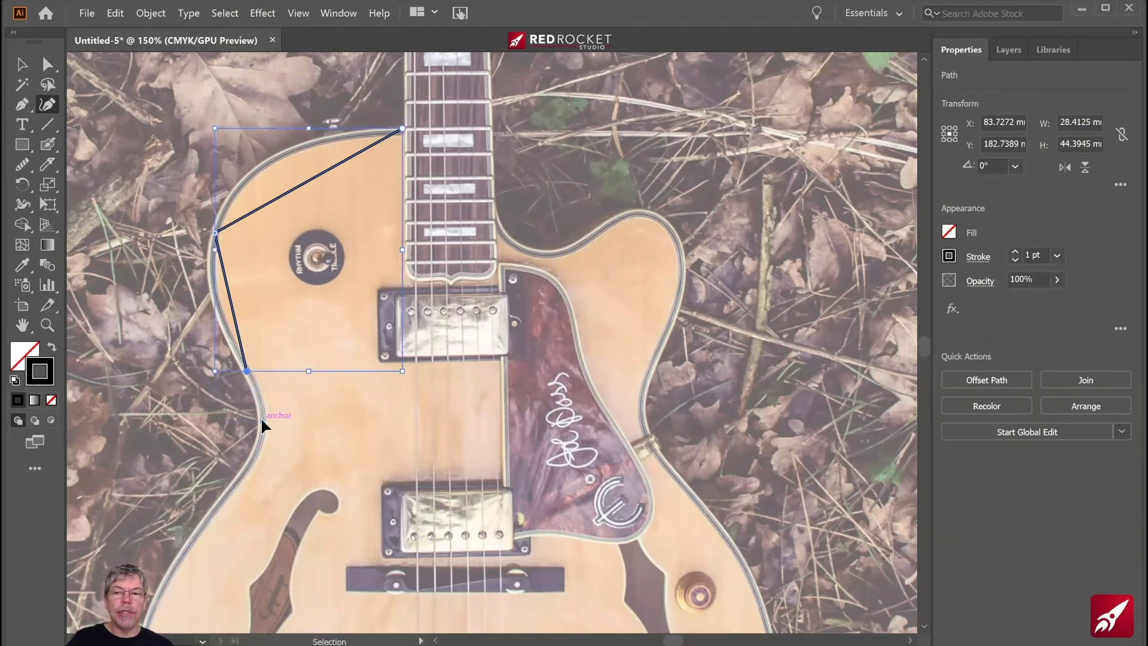
{"action": "key", "text": "ctrl+z"}
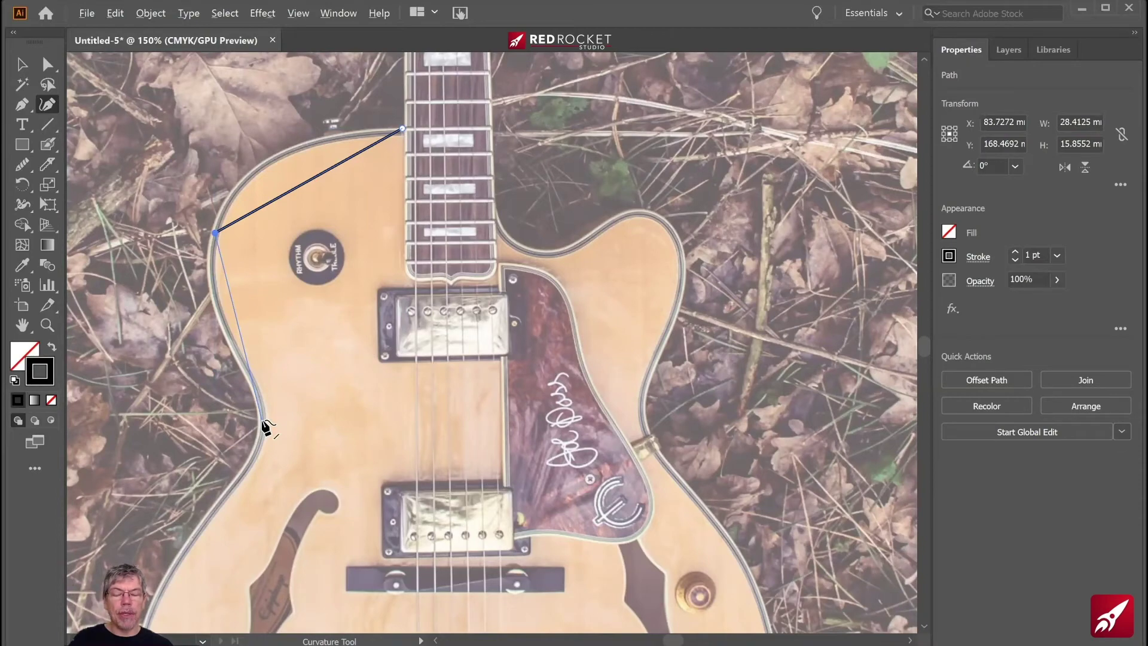
{"action": "left_click", "coordinate": [261, 418]}
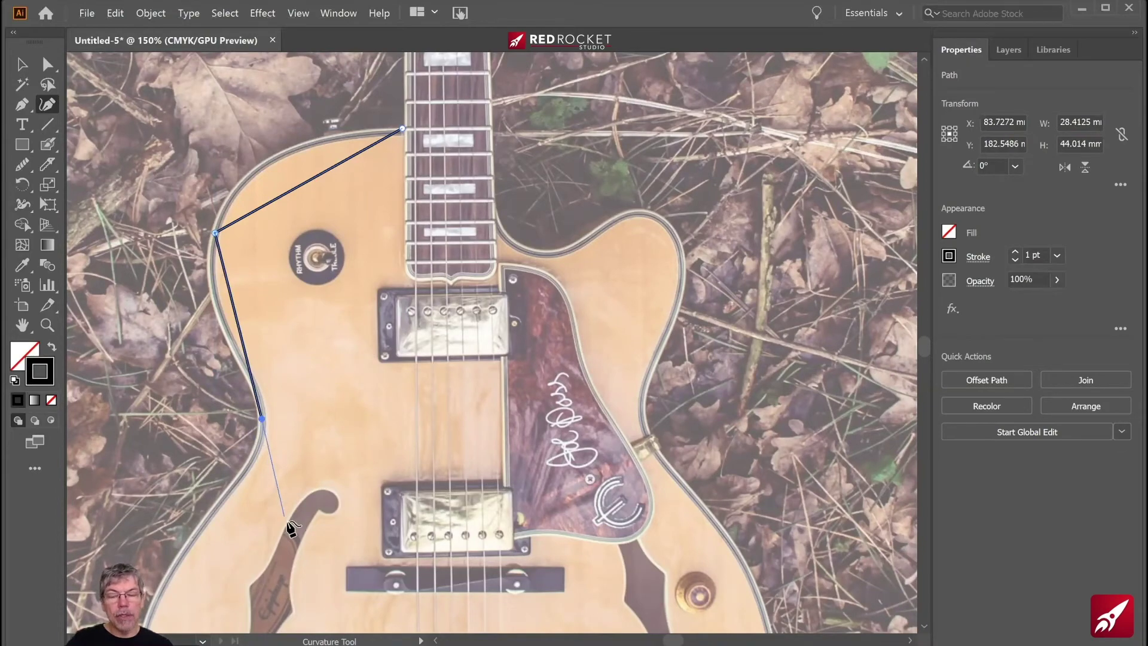
{"action": "left_click_drag", "start_coordinate": [305, 441], "coordinate": [395, 137]}
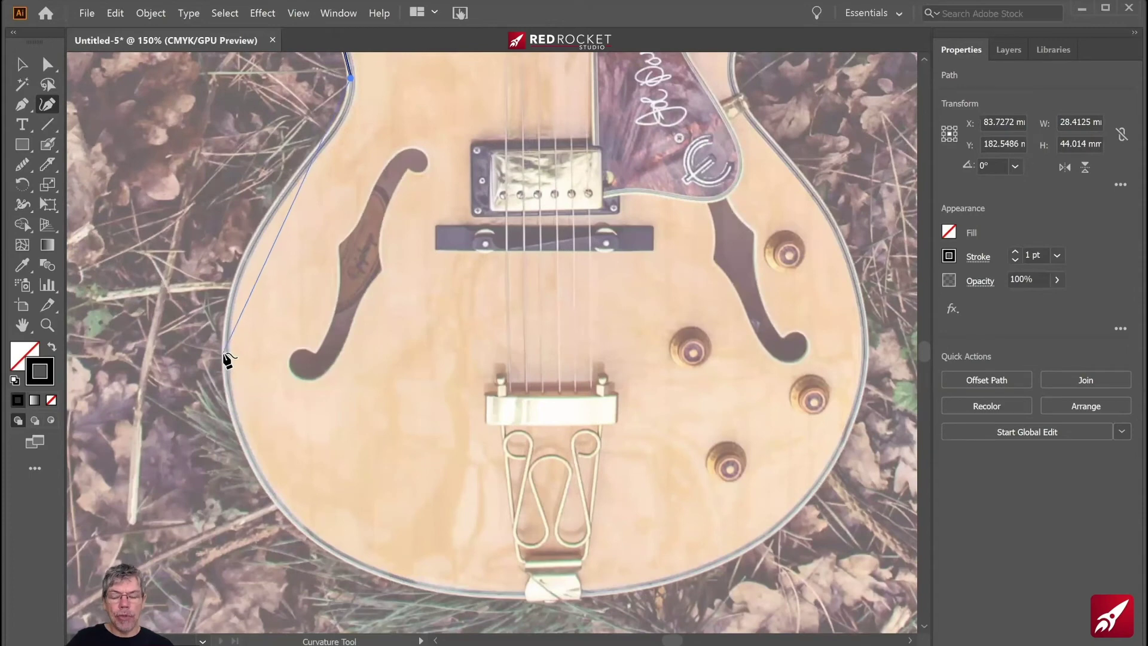
{"action": "left_click", "coordinate": [225, 354]}
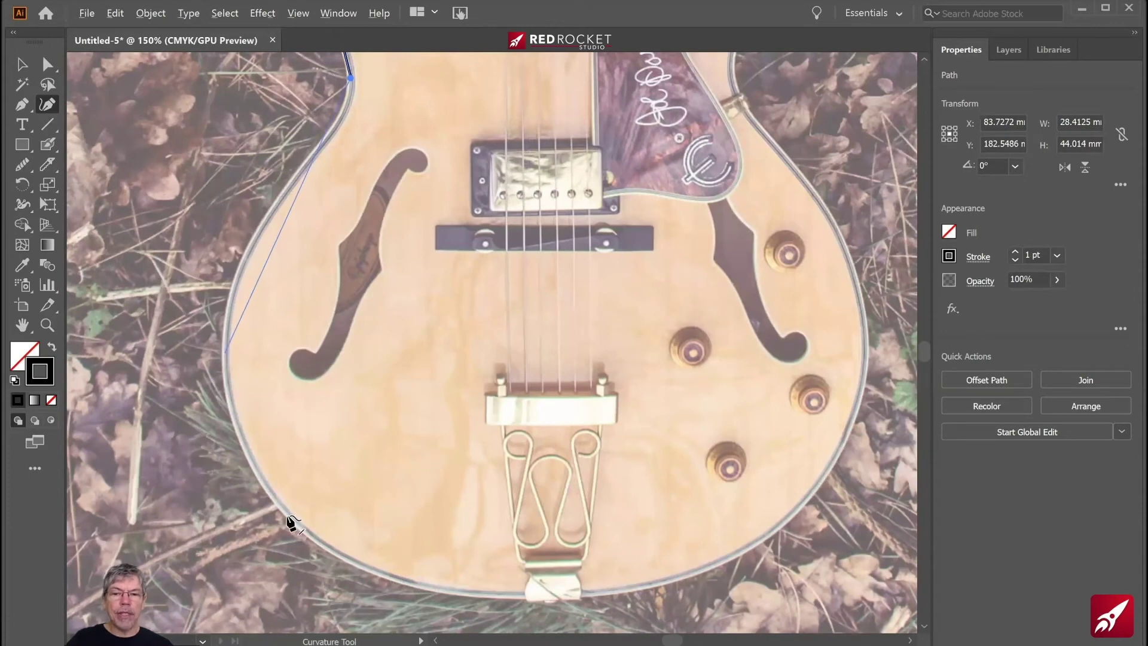
{"action": "left_click", "coordinate": [557, 599]}
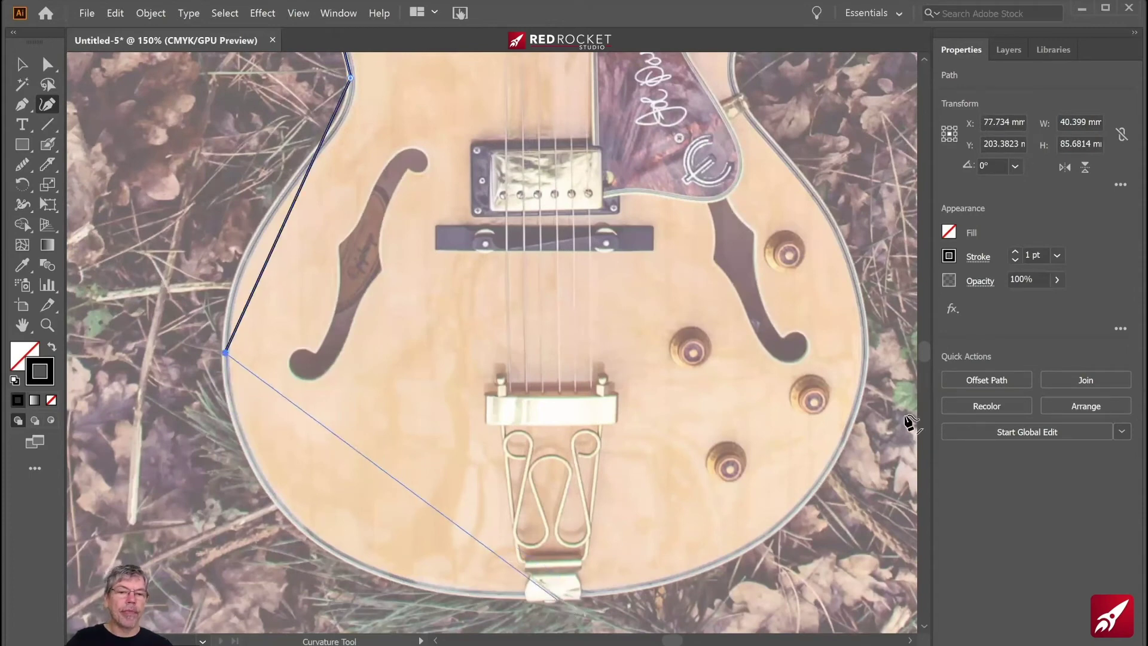
{"action": "left_click", "coordinate": [867, 358]}
{"action": "left_click", "coordinate": [730, 67]}
Step: Extend the outline around the right cutaway horn with three corner points, ending where the body meets the neck's right edge
{"action": "key", "text": "space"}
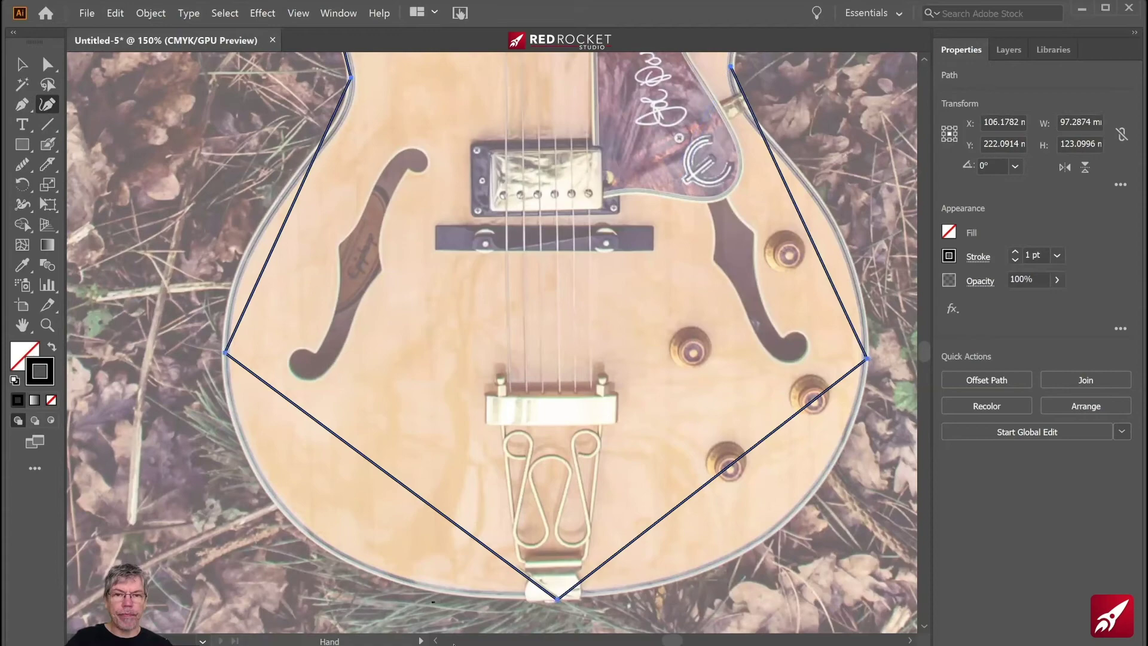
{"action": "left_click_drag", "start_coordinate": [572, 60], "coordinate": [442, 346]}
{"action": "left_click_drag", "start_coordinate": [534, 489], "coordinate": [501, 595]}
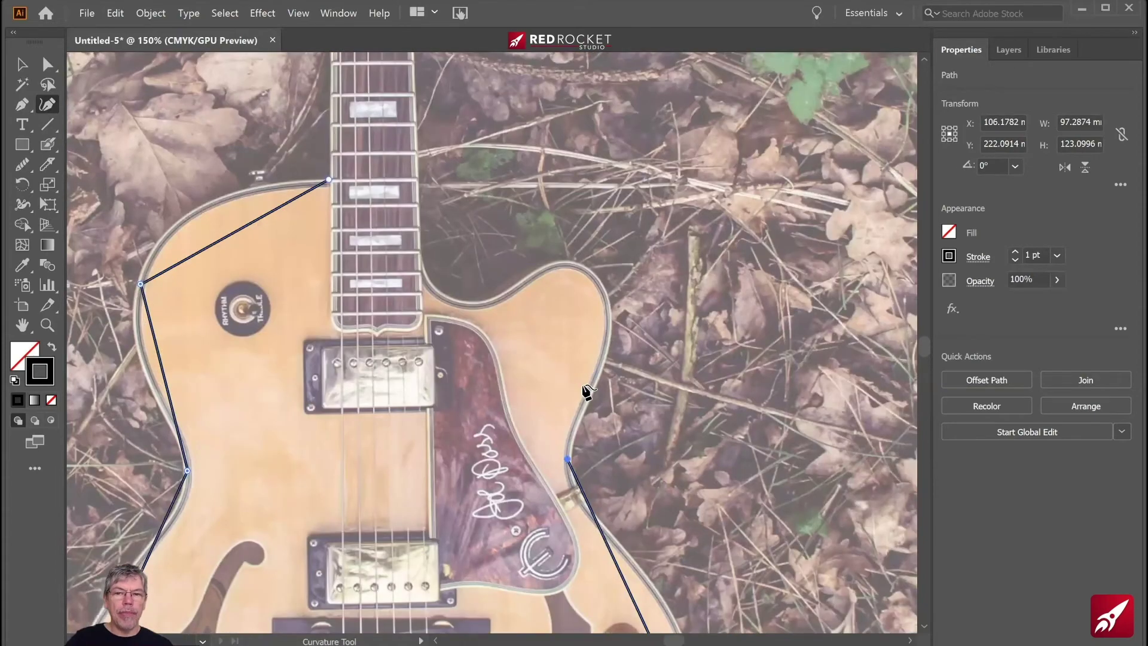
{"action": "left_click", "coordinate": [606, 295]}
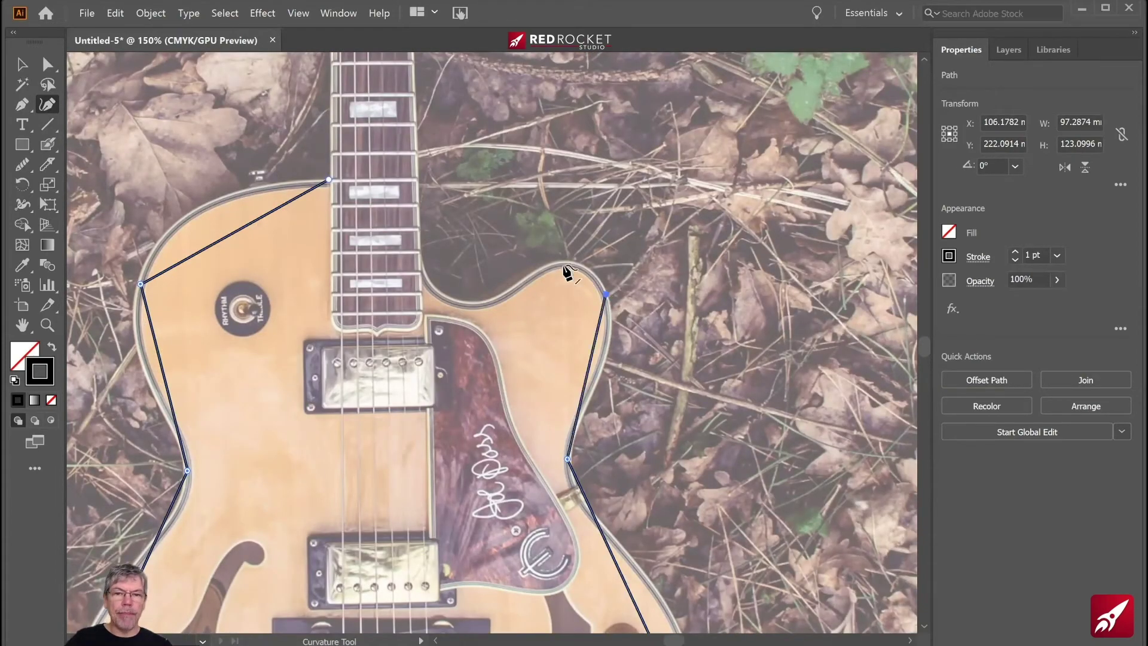
{"action": "left_click", "coordinate": [520, 285]}
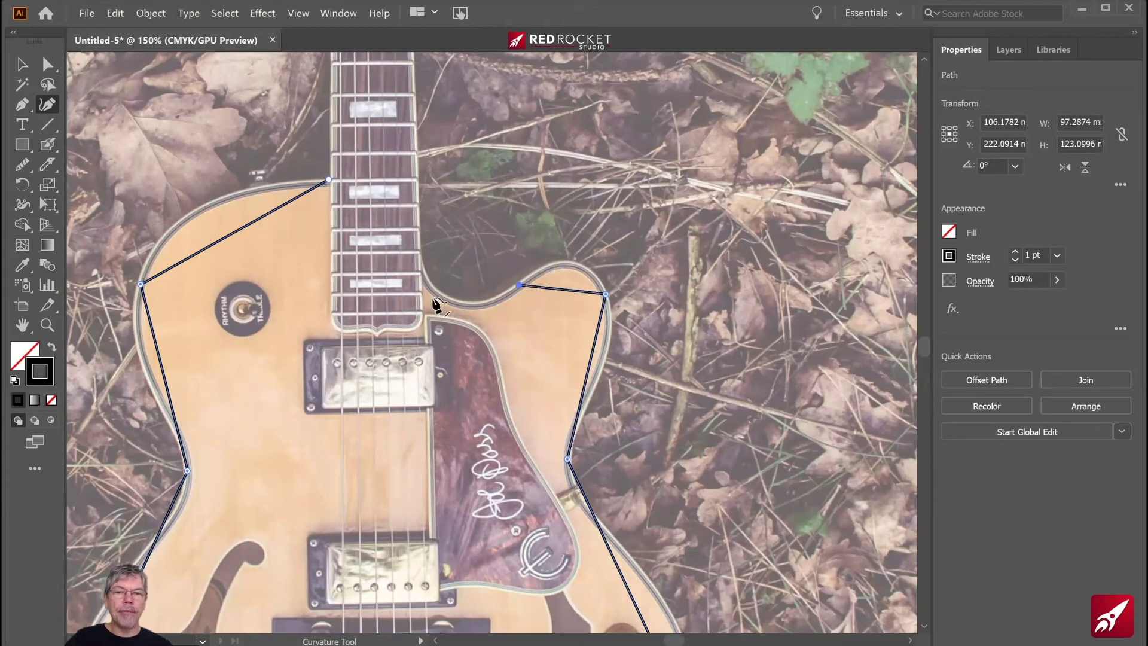
{"action": "left_click", "coordinate": [421, 260]}
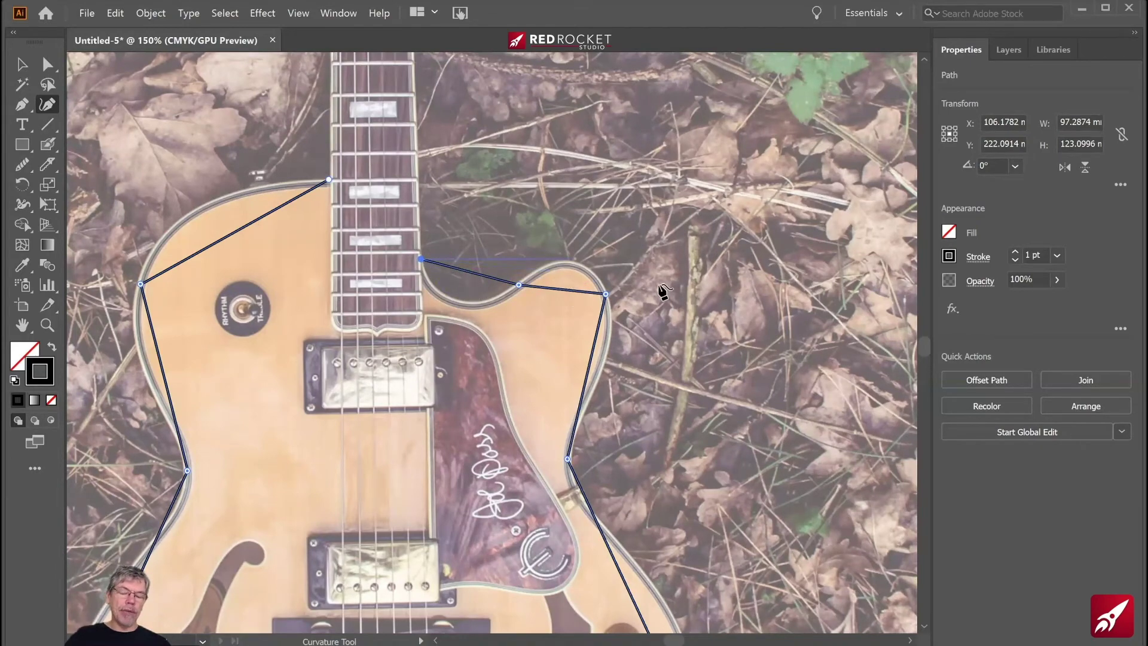
Step: Extend the outline straight up the neck's right edge to the nut and out to the headstock's lower right corner using corner points
{"action": "left_click_drag", "start_coordinate": [417, 326], "coordinate": [448, 537]}
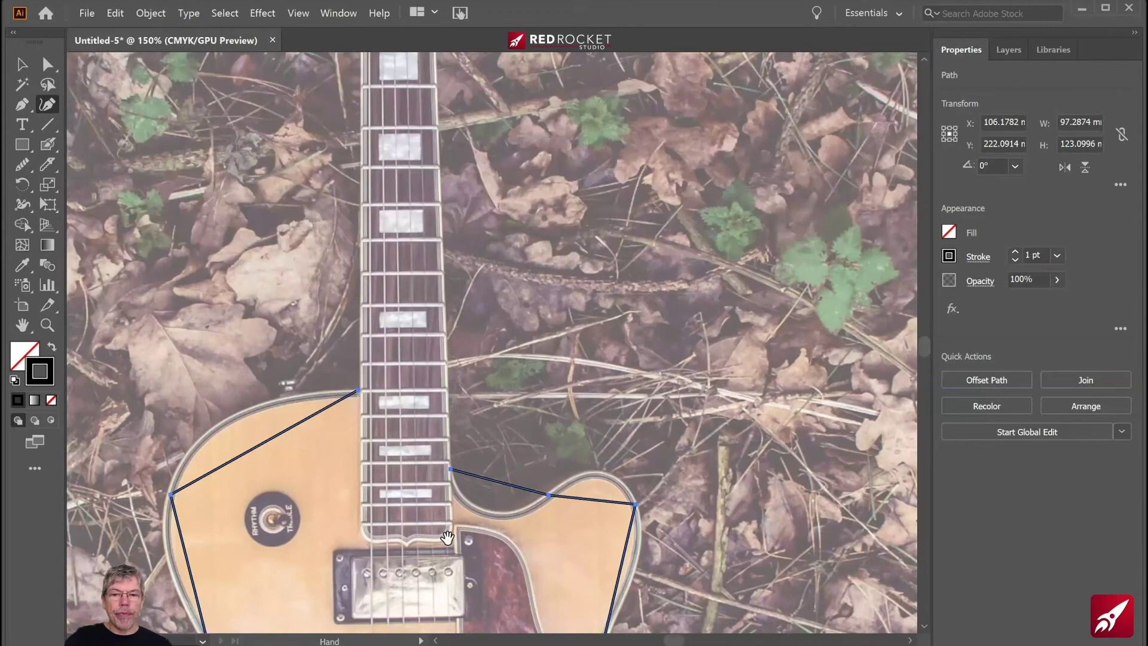
{"action": "left_click_drag", "start_coordinate": [459, 336], "coordinate": [461, 489]}
{"action": "left_click_drag", "start_coordinate": [471, 281], "coordinate": [466, 421]}
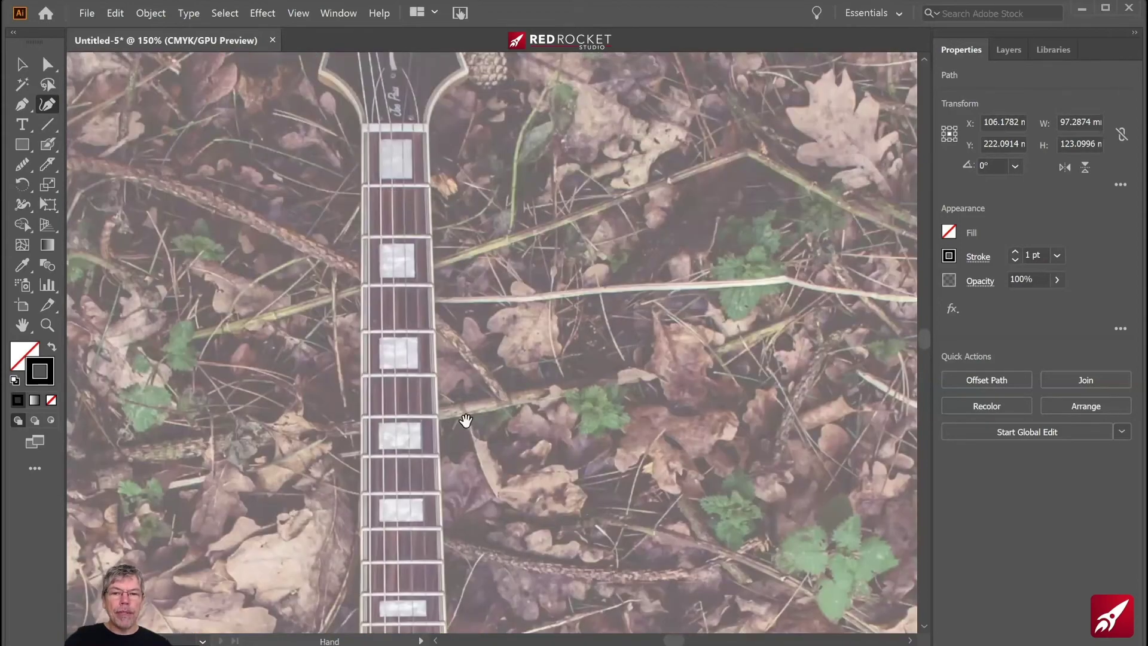
{"action": "left_click_drag", "start_coordinate": [425, 135], "coordinate": [425, 285]}
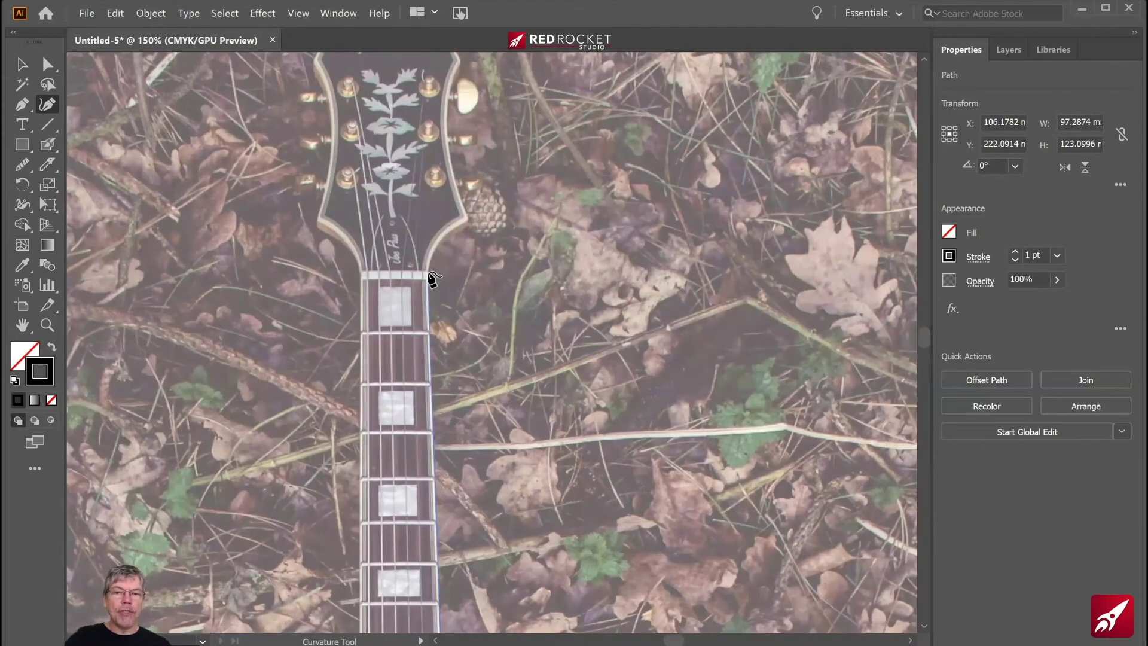
{"action": "left_click", "coordinate": [429, 272]}
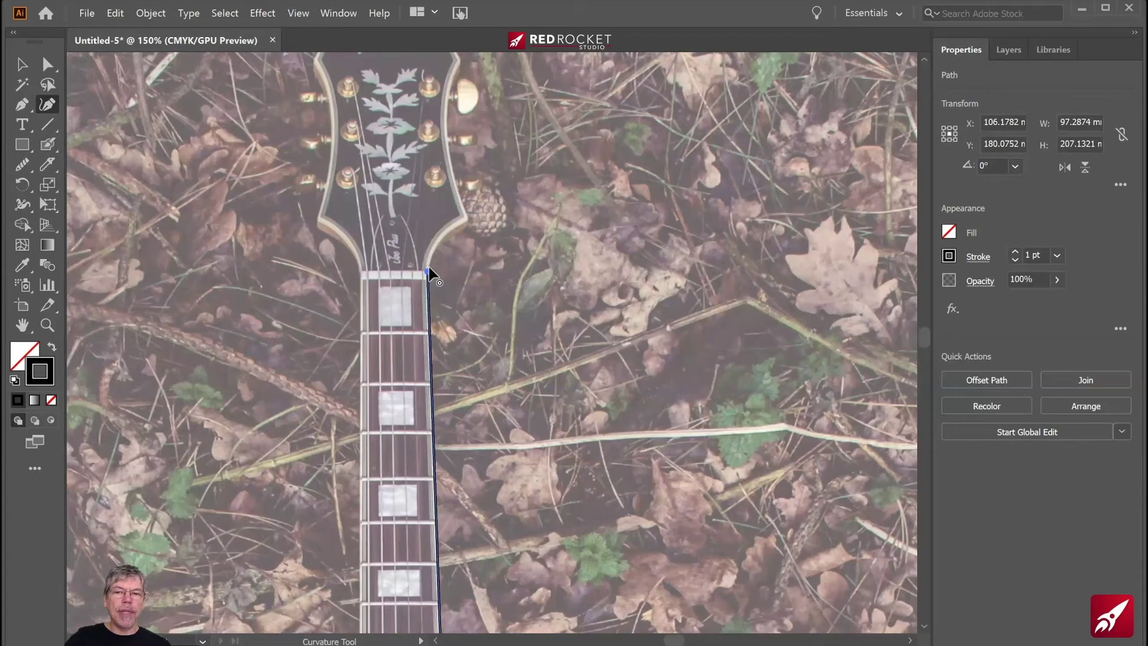
{"action": "left_click", "coordinate": [468, 217]}
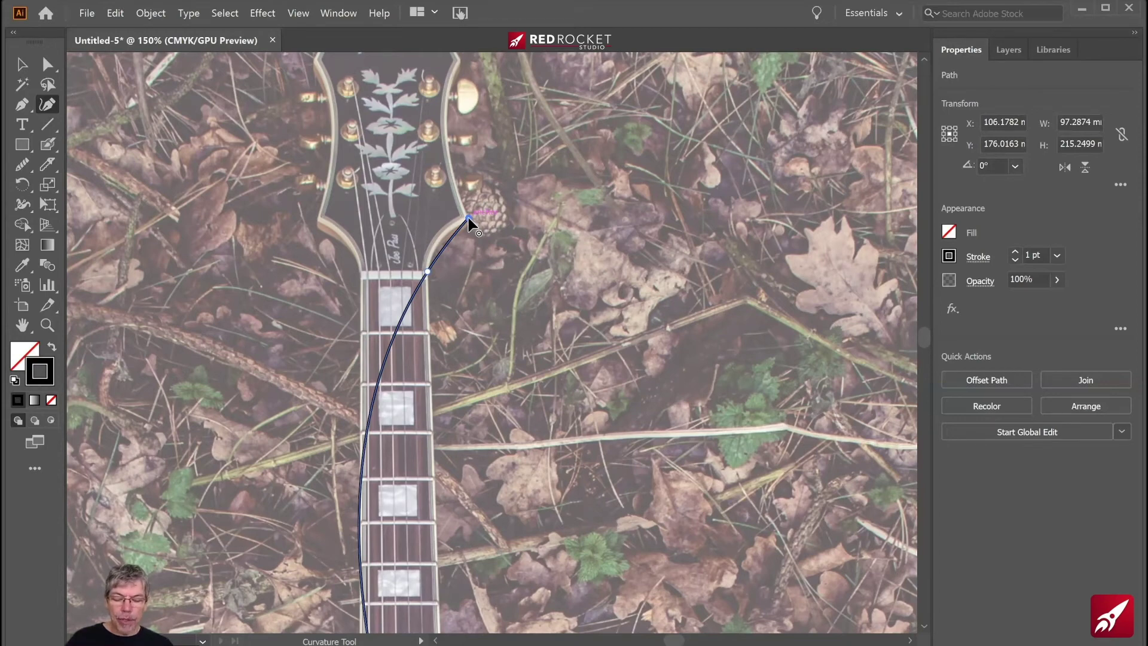
{"action": "key", "text": "ctrl+z"}
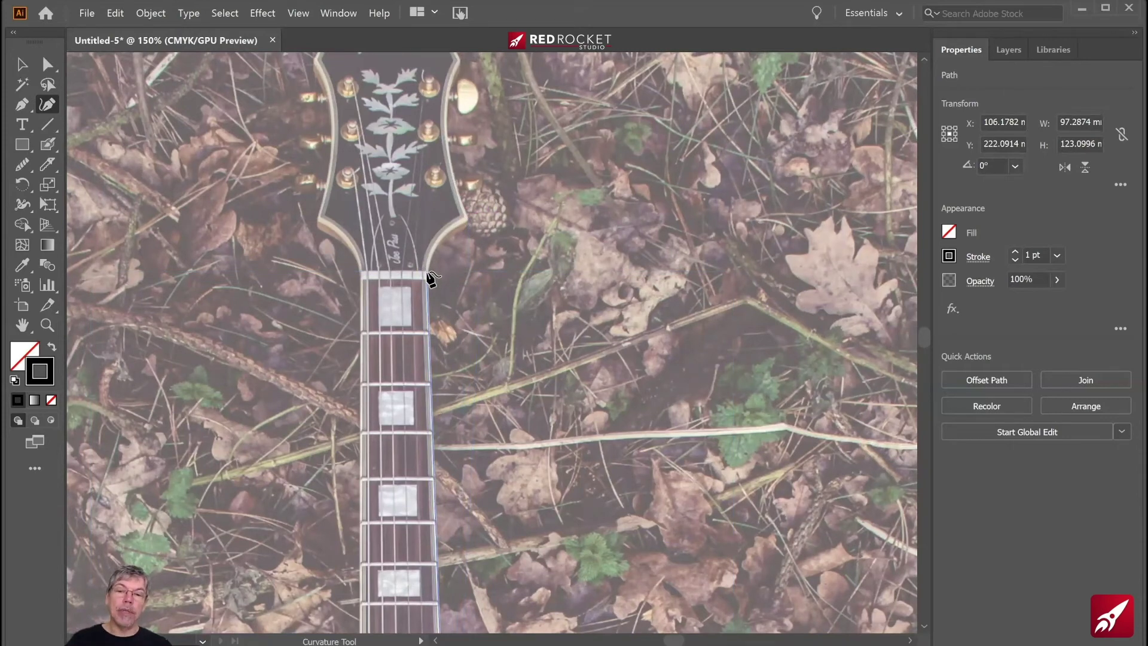
{"action": "left_click", "coordinate": [427, 272]}
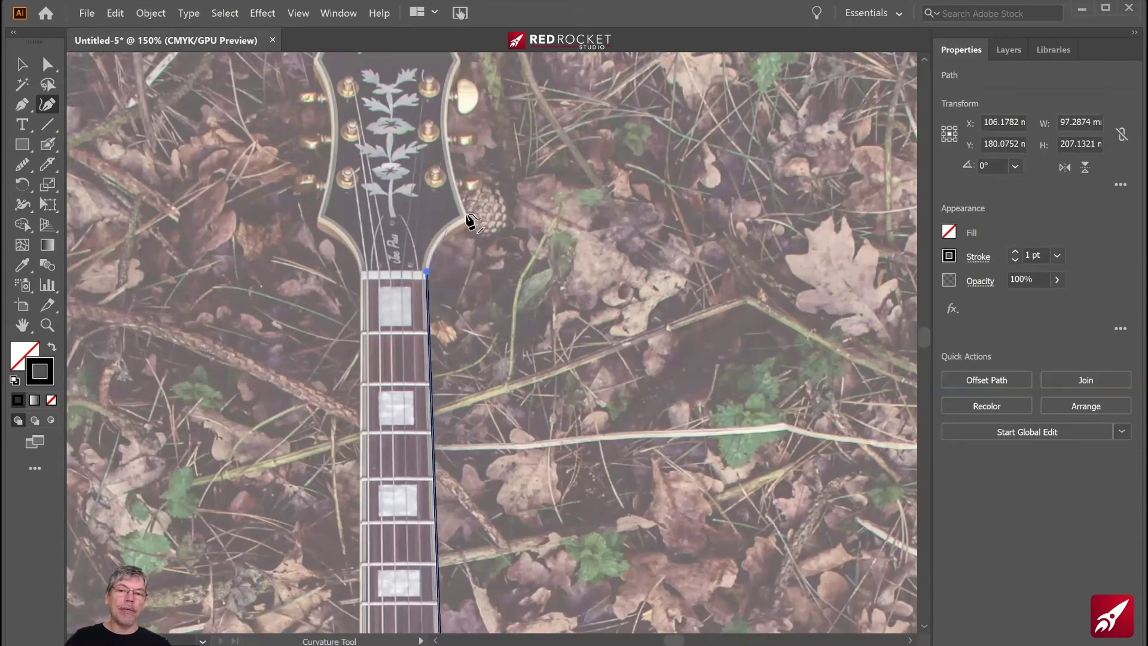
{"action": "left_click", "coordinate": [467, 220]}
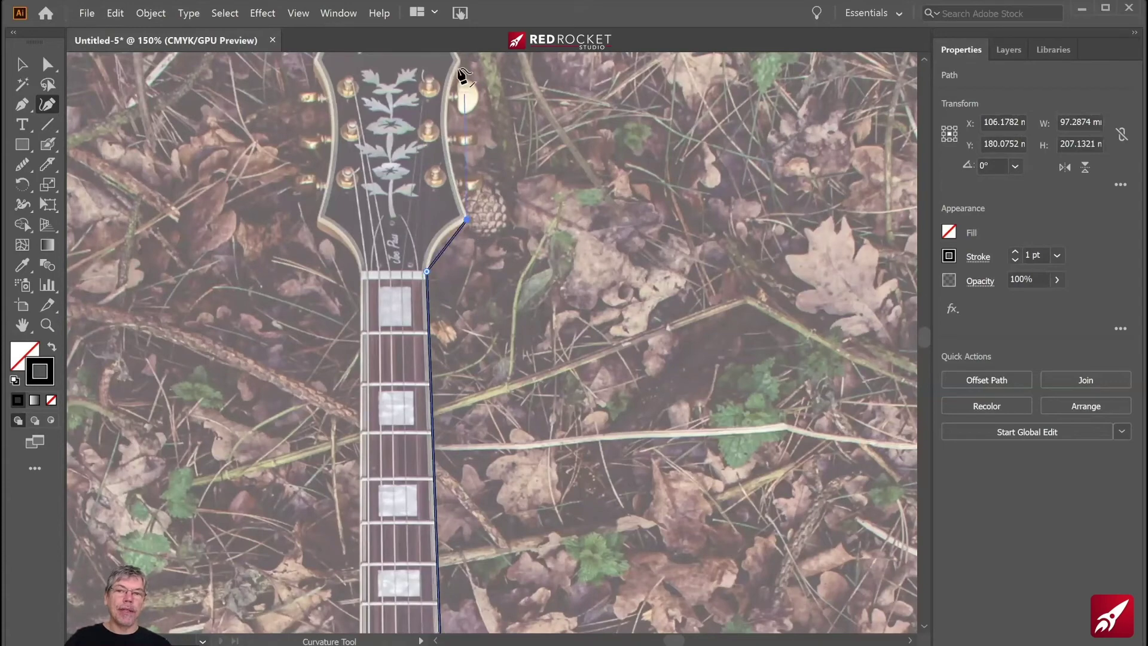
Step: Continue the outline up the headstock's right side and across its top with corner points at both upper right corners and both crest peaks
{"action": "left_click", "coordinate": [460, 59]}
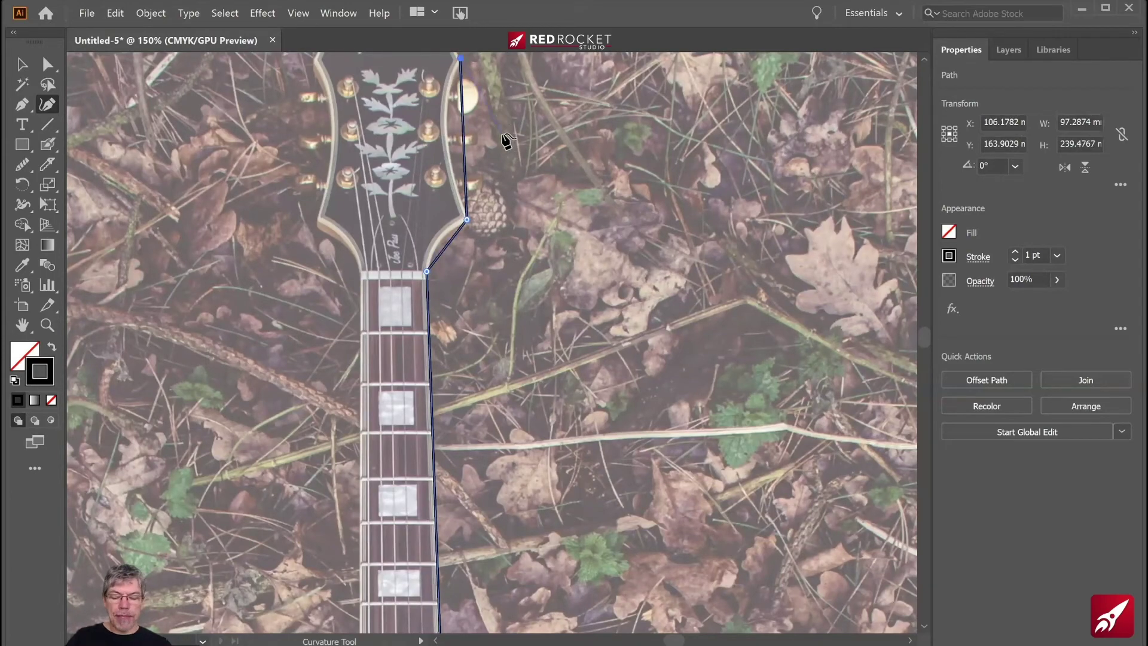
{"action": "left_click_drag", "start_coordinate": [484, 145], "coordinate": [589, 413]}
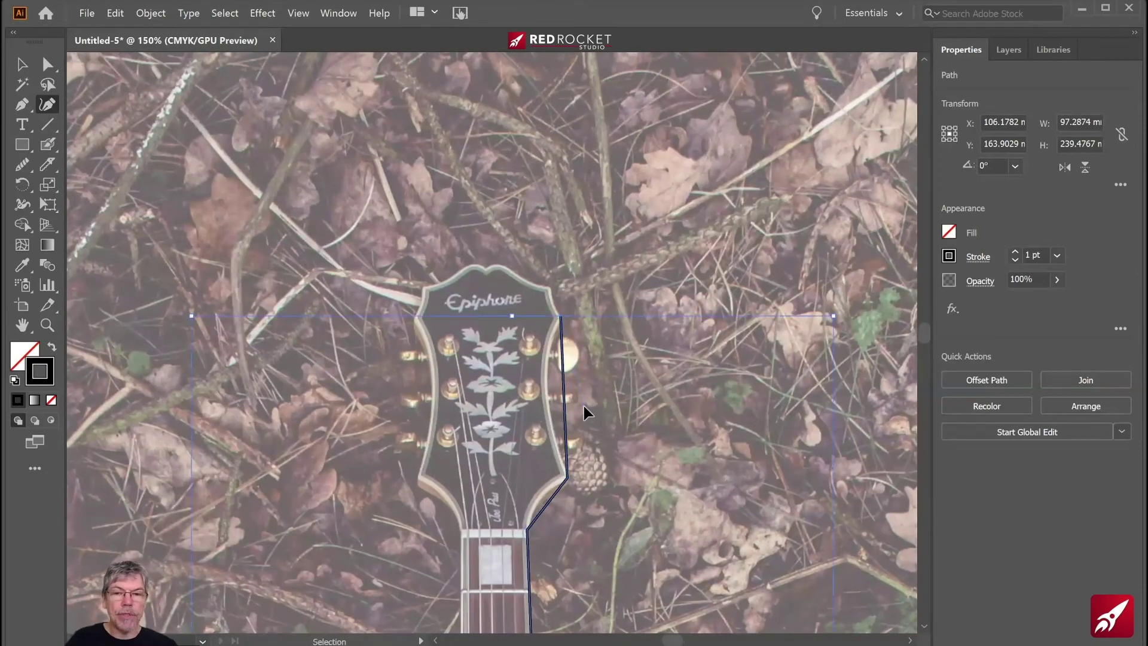
{"action": "key", "text": "ctrl+equal"}
{"action": "key", "text": "ctrl+equal"}
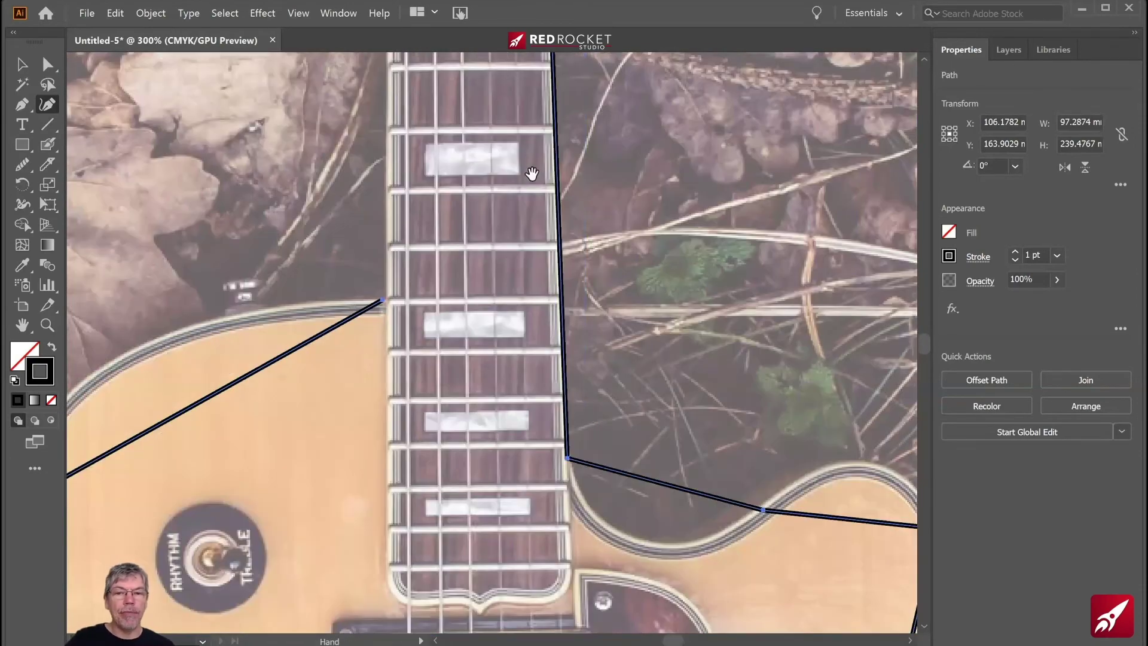
{"action": "left_click_drag", "start_coordinate": [531, 267], "coordinate": [539, 554]}
{"action": "left_click_drag", "start_coordinate": [516, 169], "coordinate": [548, 252]}
{"action": "scroll", "coordinate": [574, 288], "scroll_direction": "up", "scroll_amount": 5}
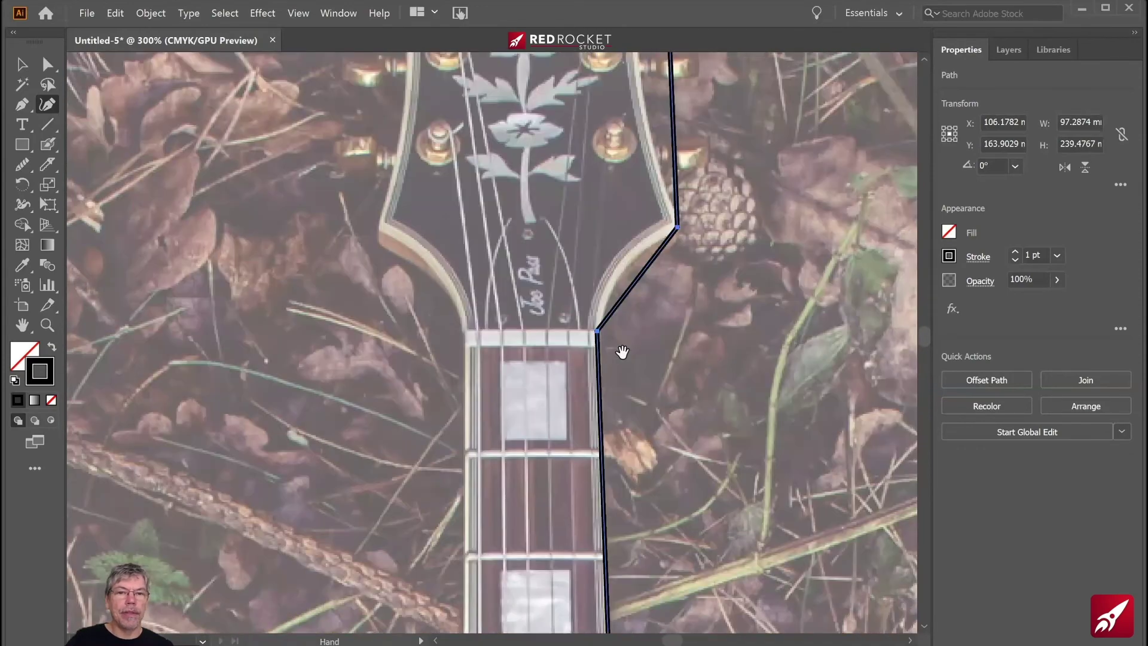
{"action": "scroll", "coordinate": [646, 180], "scroll_direction": "up", "scroll_amount": 4}
{"action": "left_click", "coordinate": [656, 145]}
{"action": "left_click", "coordinate": [550, 96]}
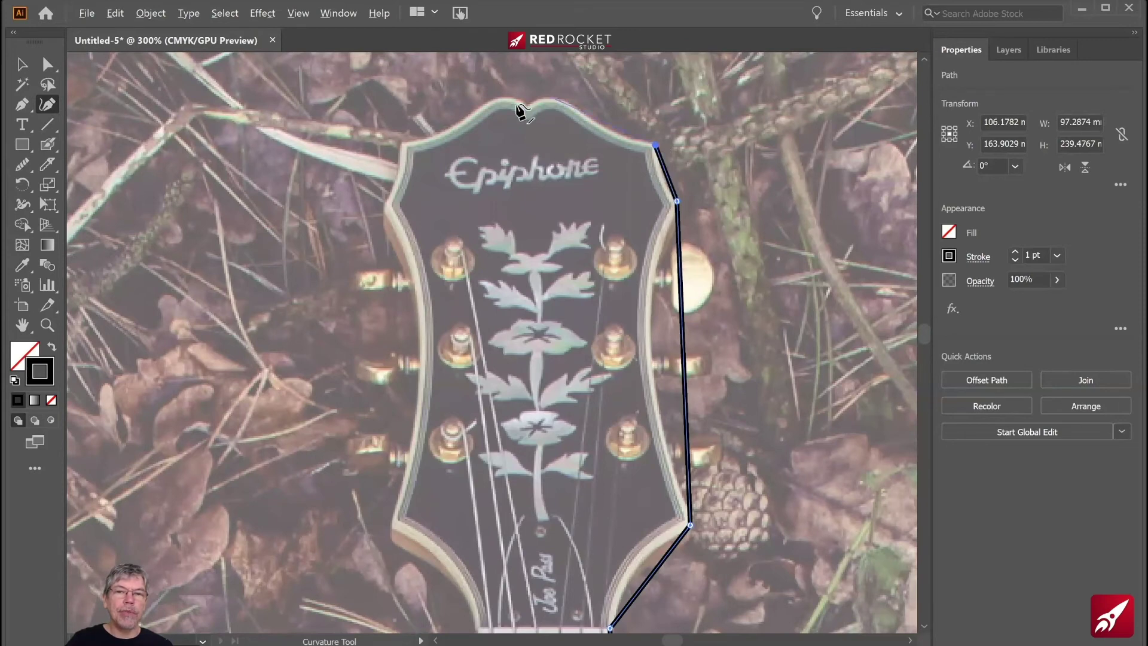
{"action": "left_click", "coordinate": [502, 96]}
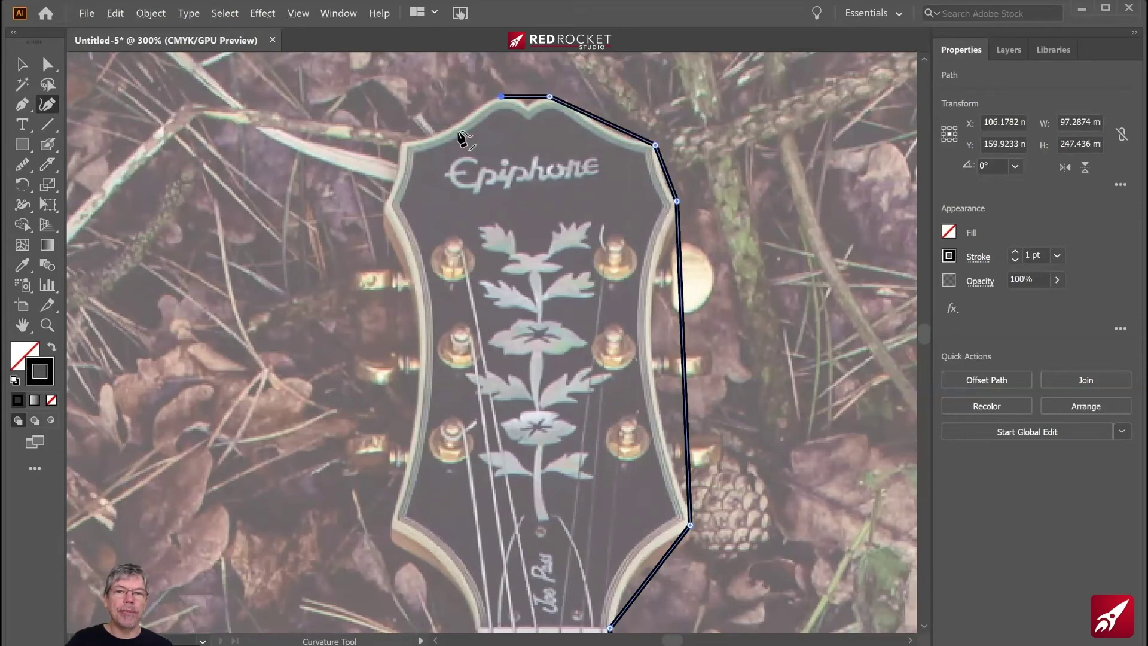
Step: Extend the outline down the headstock's left side with corner points at both upper left corners, the lower left corner and the nut's left end
{"action": "left_click", "coordinate": [405, 142]}
{"action": "left_click", "coordinate": [387, 207]}
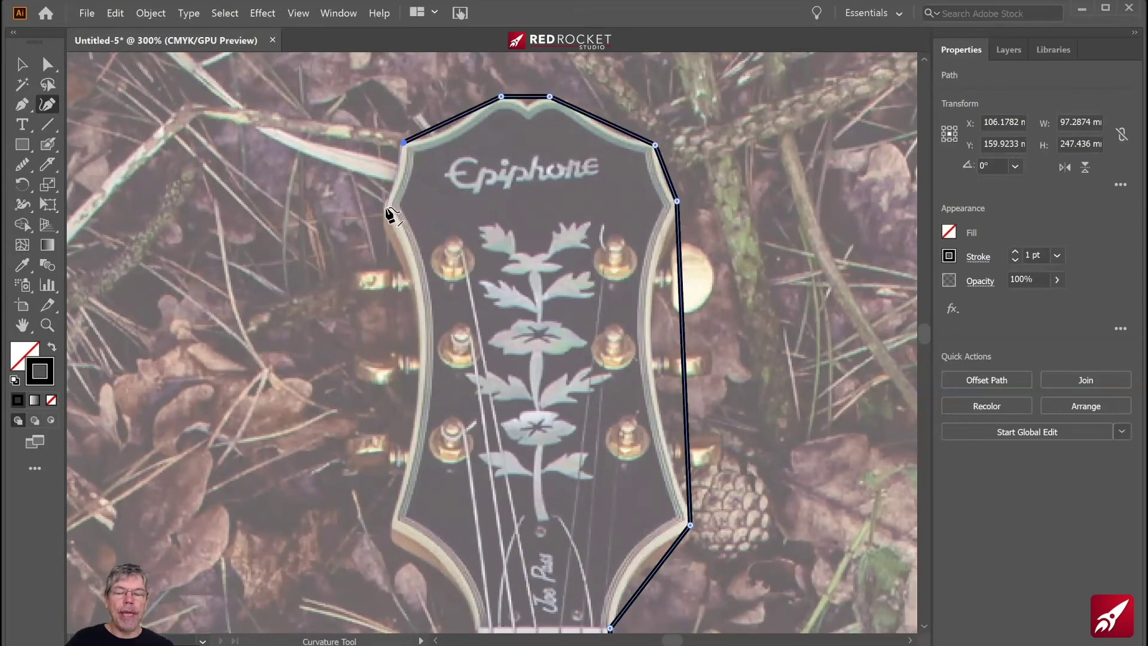
{"action": "left_click", "coordinate": [395, 526]}
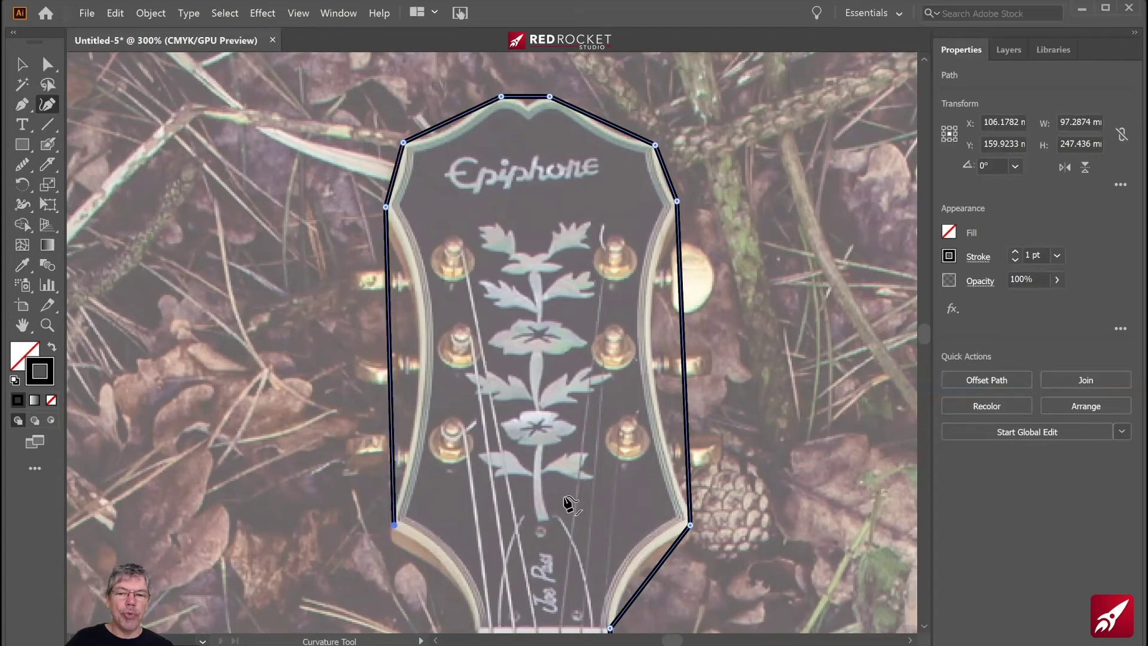
{"action": "left_click_drag", "start_coordinate": [552, 200], "coordinate": [548, 182]}
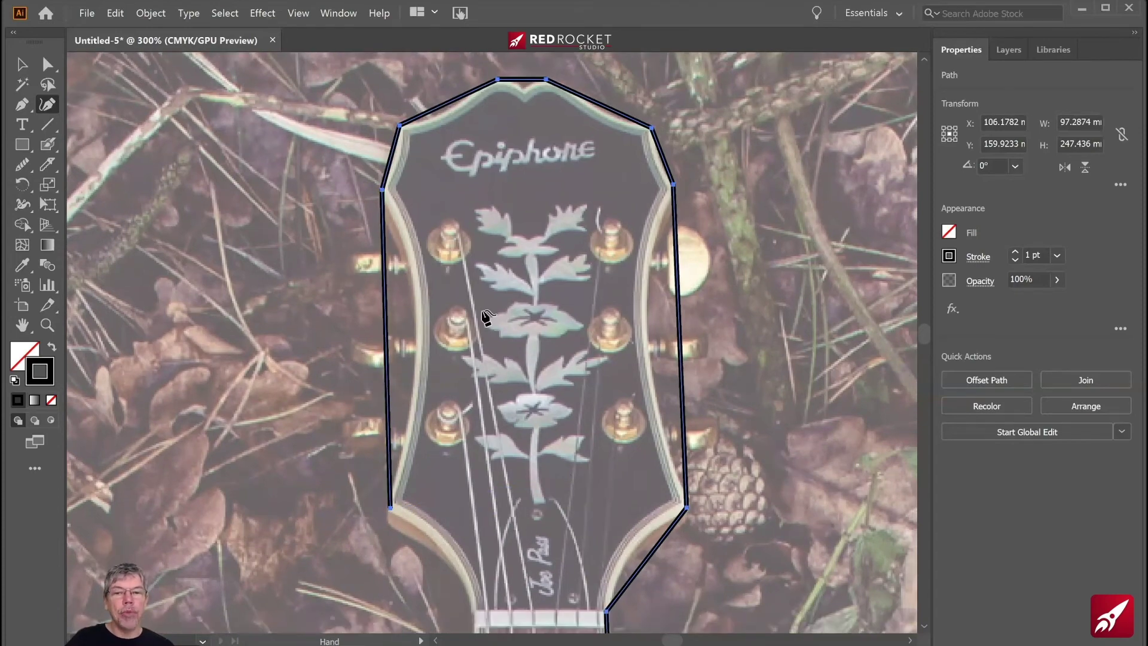
{"action": "scroll", "coordinate": [478, 321], "scroll_direction": "down", "scroll_amount": 5}
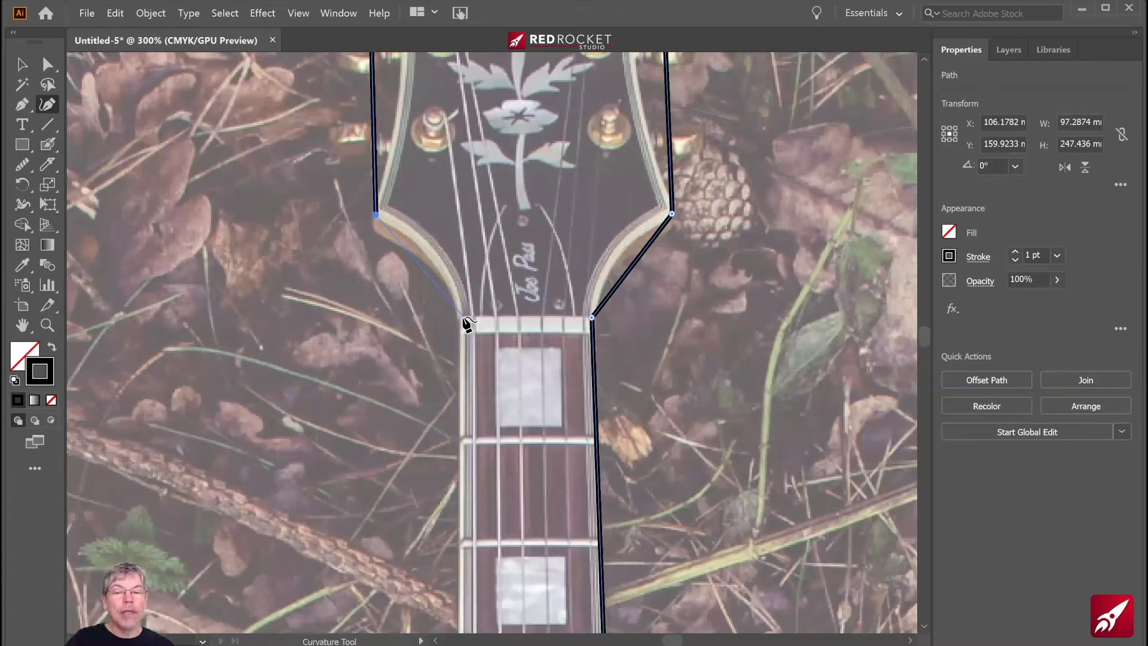
{"action": "left_click", "coordinate": [466, 320]}
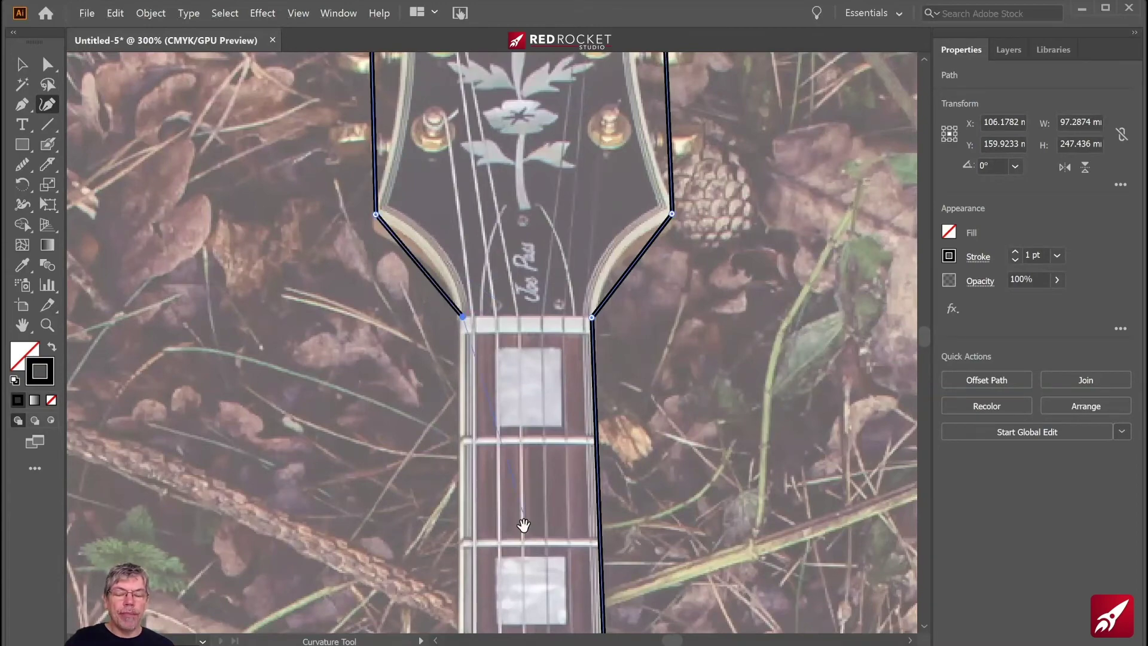
Step: Close the outline with a straight segment down the neck's left edge to the starting point at the body joint
{"action": "left_click_drag", "start_coordinate": [522, 526], "coordinate": [523, 375]}
{"action": "left_click_drag", "start_coordinate": [572, 268], "coordinate": [569, 333]}
{"action": "left_click_drag", "start_coordinate": [587, 384], "coordinate": [567, 496]}
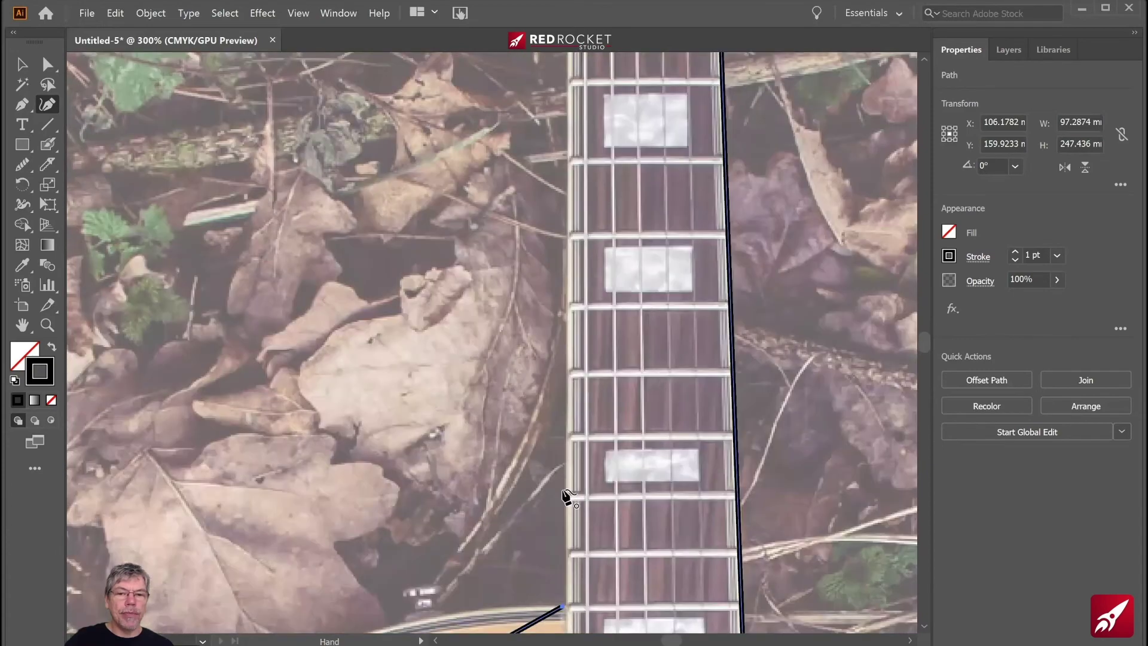
{"action": "scroll", "coordinate": [566, 497], "scroll_direction": "down", "scroll_amount": 3}
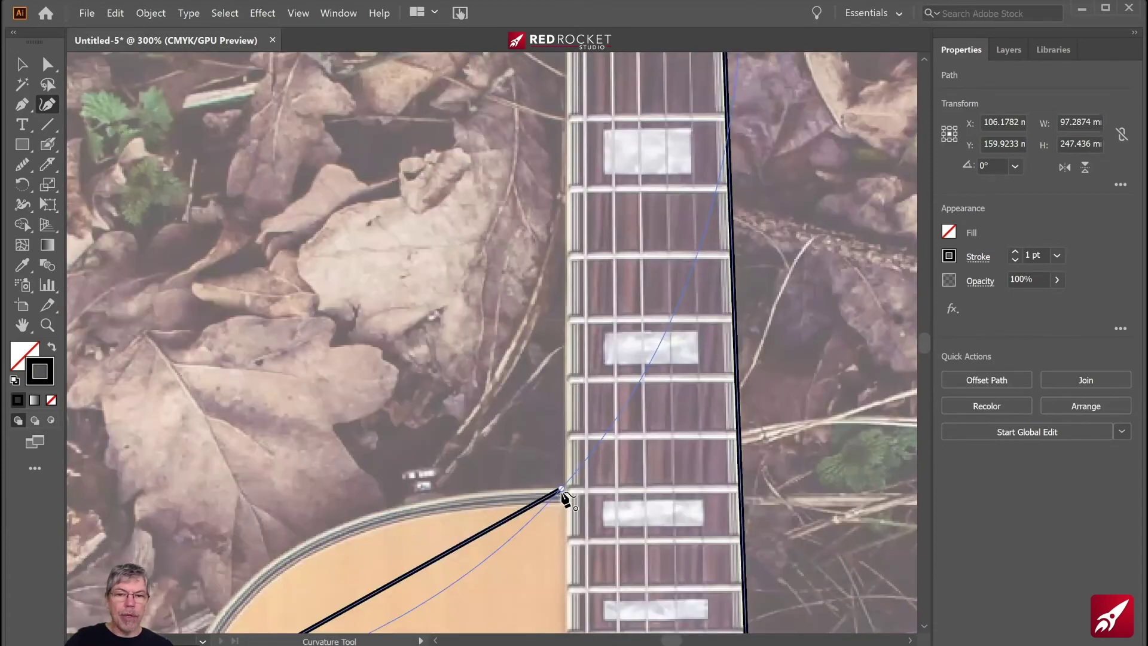
{"action": "key", "text": "ctrl+j"}
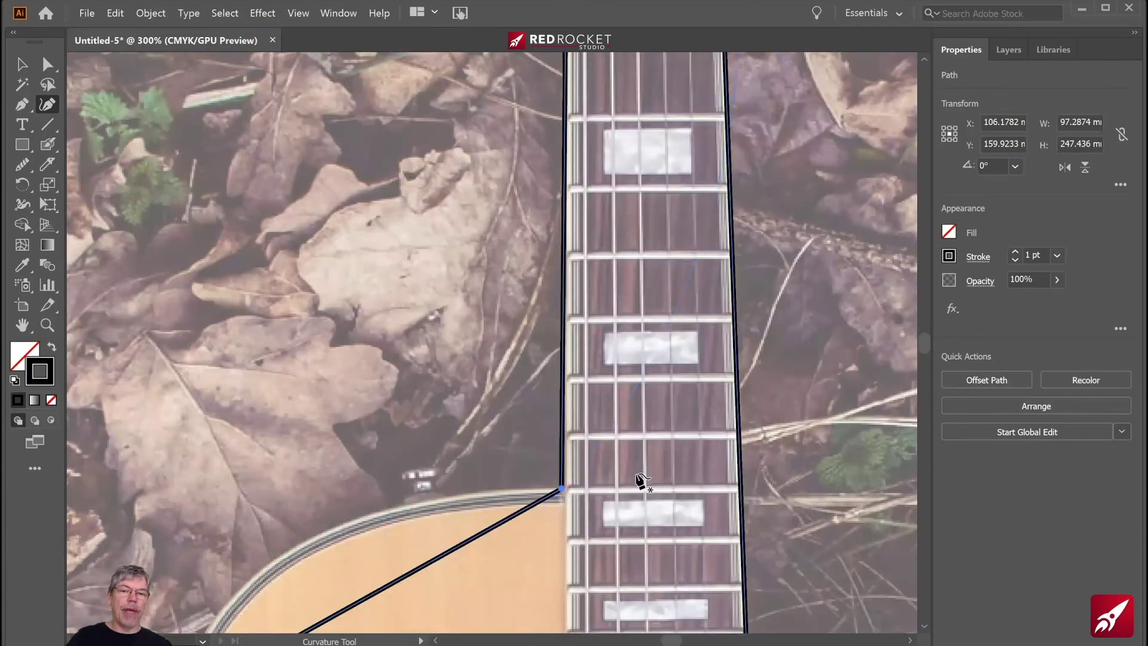
Step: Bow the straight segment between the neck's left joint and the upper left bout outwards to follow the body edge in the photo
{"action": "key", "text": "ctrl"}
{"action": "key", "text": "ctrl+minus"}
{"action": "key", "text": "ctrl+minus"}
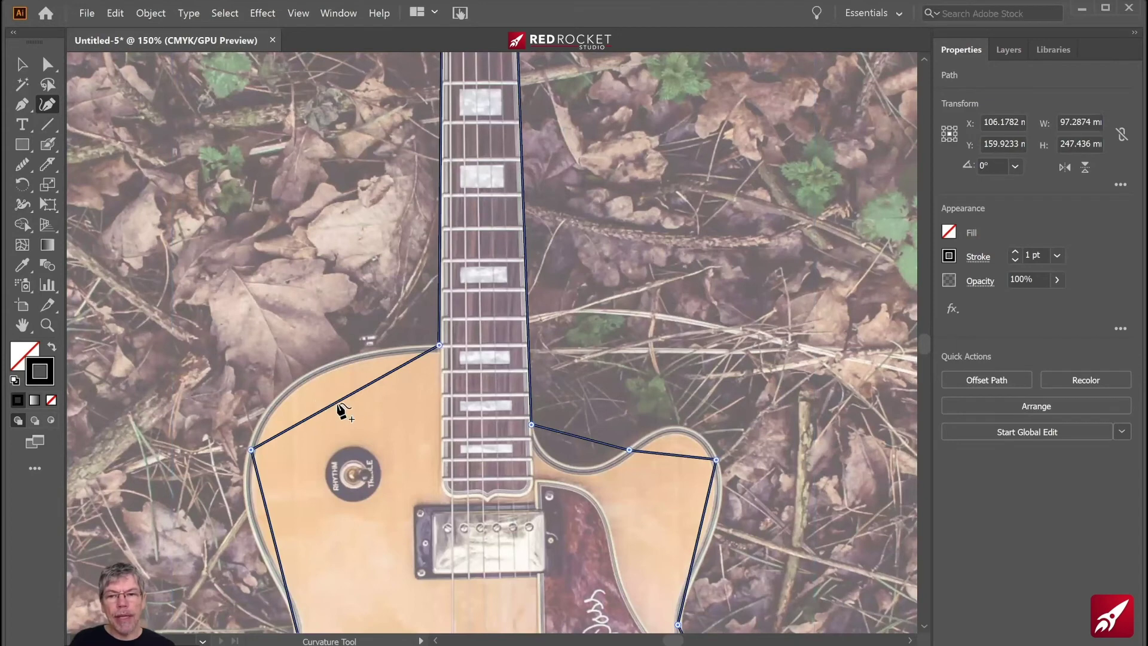
{"action": "left_click_drag", "start_coordinate": [337, 404], "coordinate": [287, 401]}
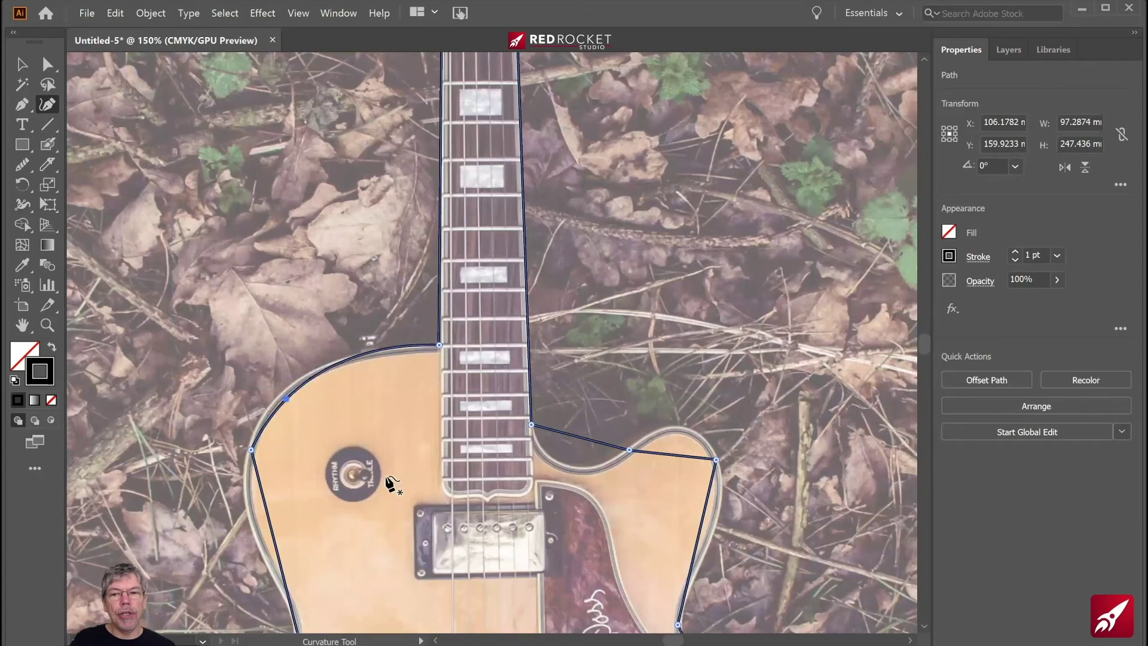
Step: Curve the segments directly above and below the left waist outwards so they follow the guitar body's edge
{"action": "key", "text": "space"}
{"action": "scroll", "coordinate": [384, 385], "scroll_direction": "down", "scroll_amount": 5}
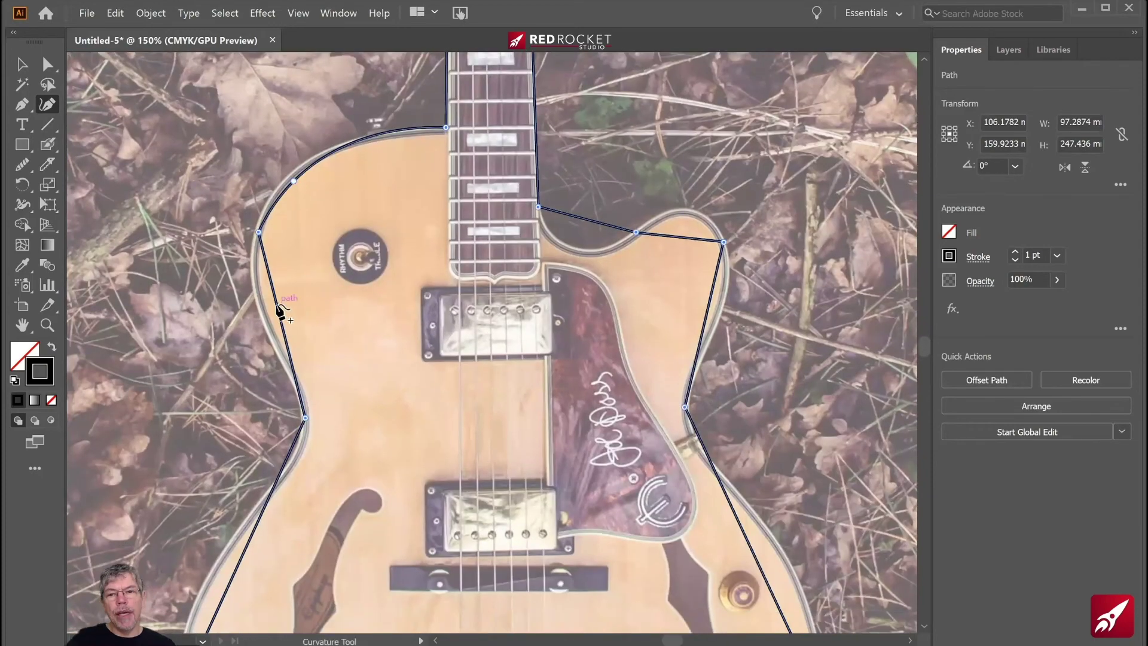
{"action": "left_click_drag", "start_coordinate": [274, 295], "coordinate": [259, 302]}
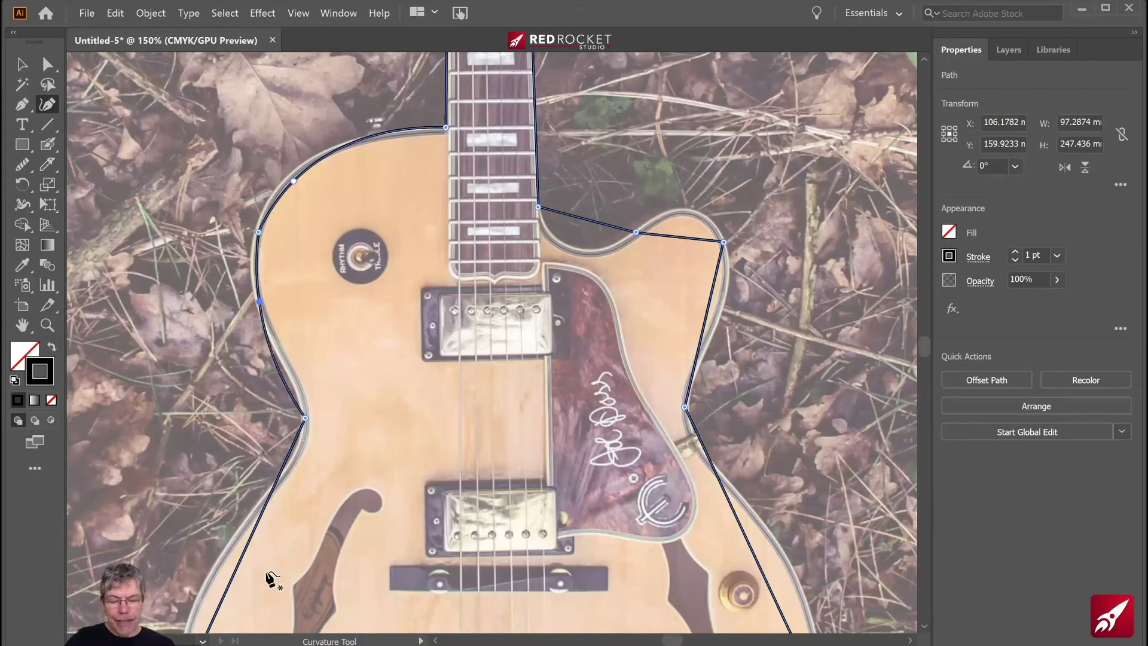
{"action": "left_click_drag", "start_coordinate": [385, 513], "coordinate": [438, 333]}
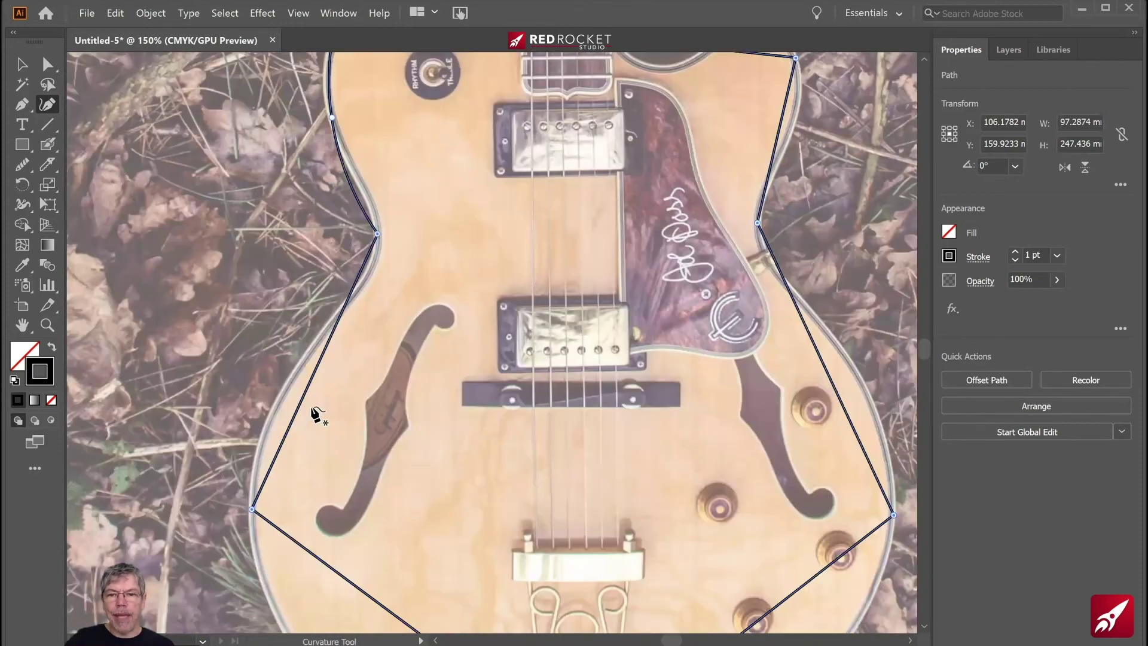
{"action": "left_click_drag", "start_coordinate": [302, 399], "coordinate": [281, 400]}
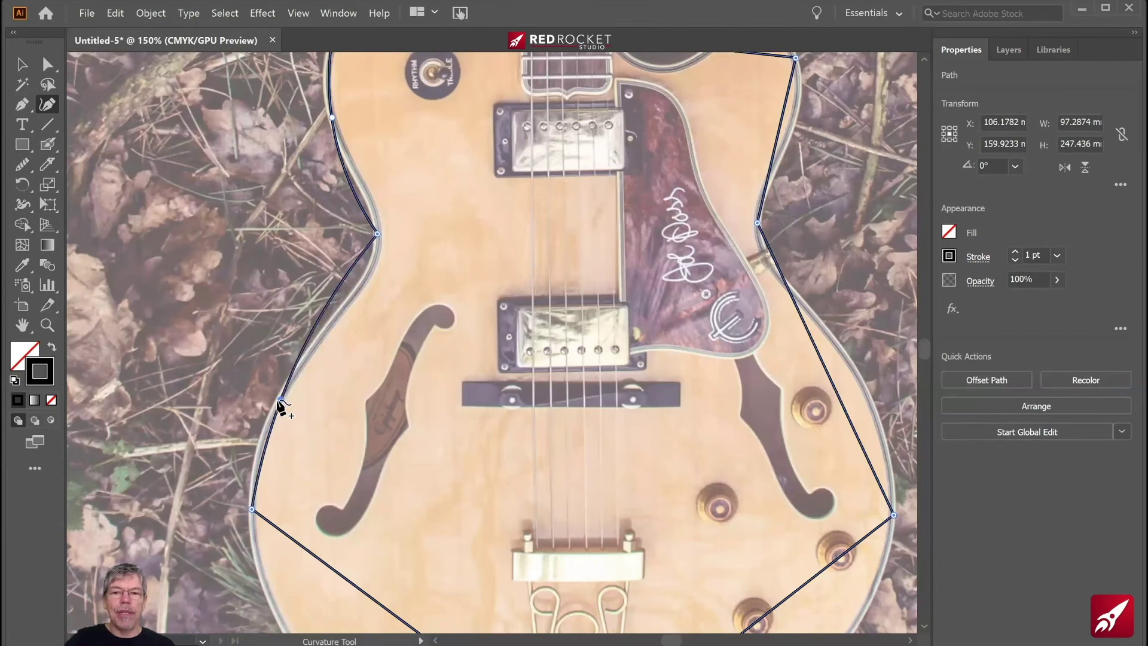
Step: Try rounding the left waist corner point with its live corner control in Direct Selection, and undo the rounding
{"action": "double_click", "coordinate": [378, 233]}
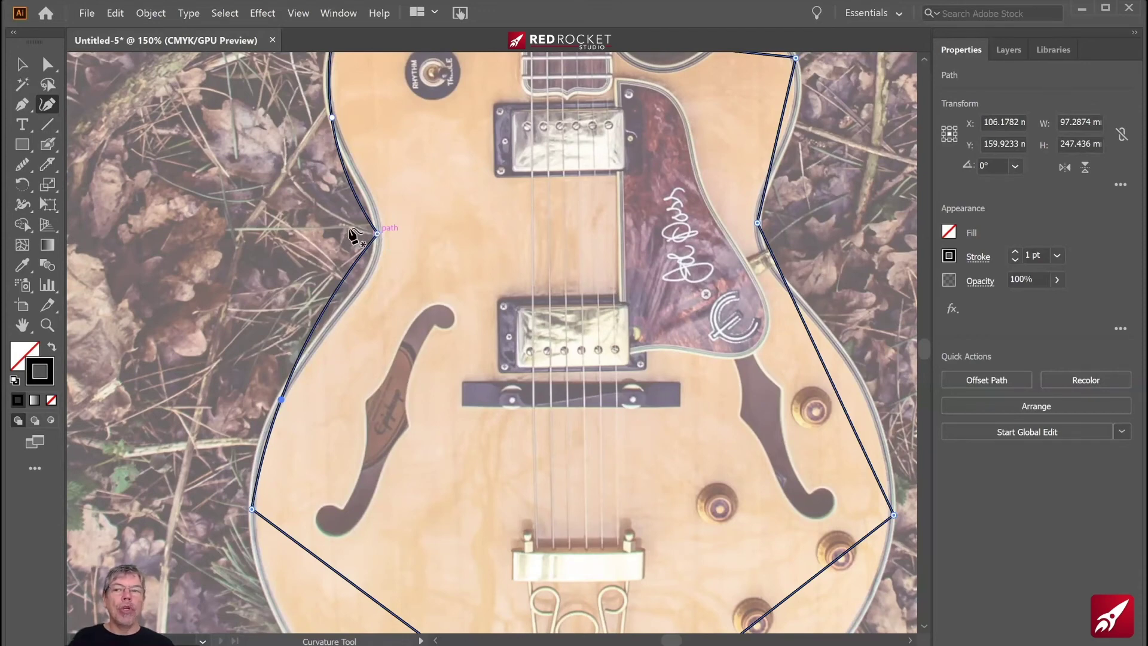
{"action": "left_click", "coordinate": [48, 65]}
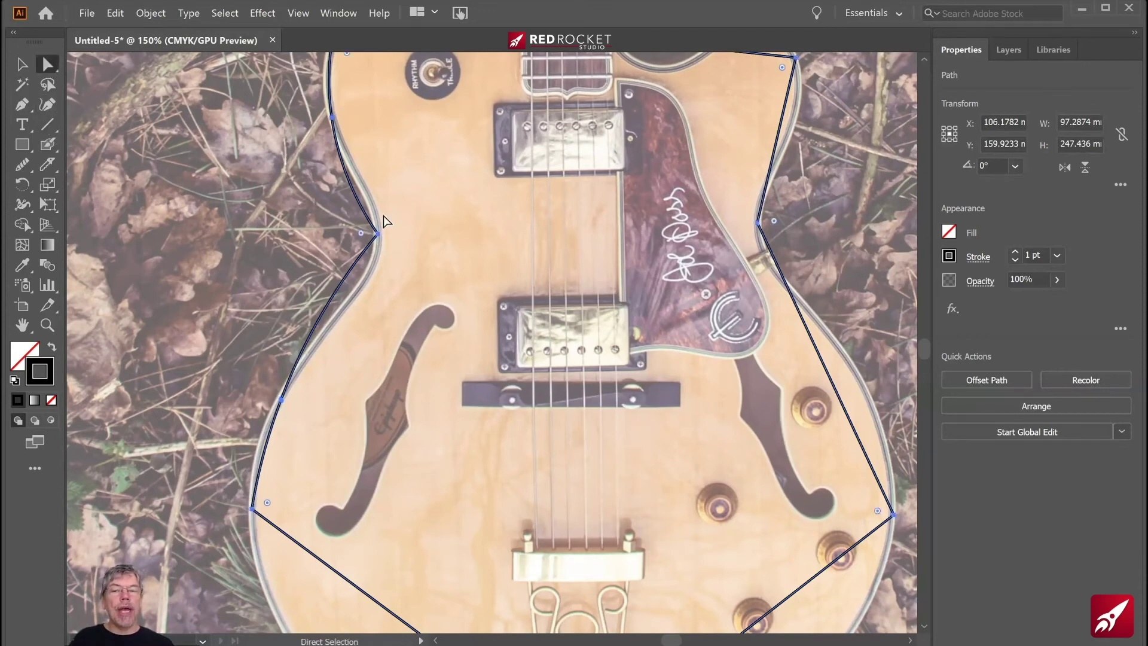
{"action": "left_click_drag", "start_coordinate": [378, 214], "coordinate": [422, 264]}
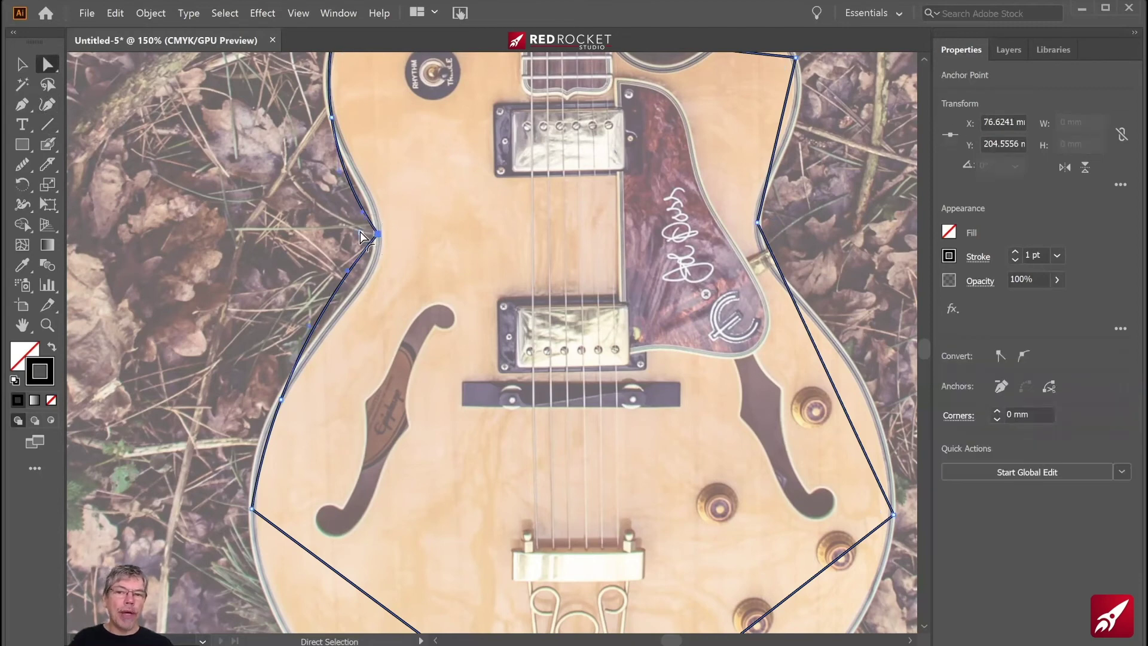
{"action": "left_click_drag", "start_coordinate": [360, 235], "coordinate": [340, 201]}
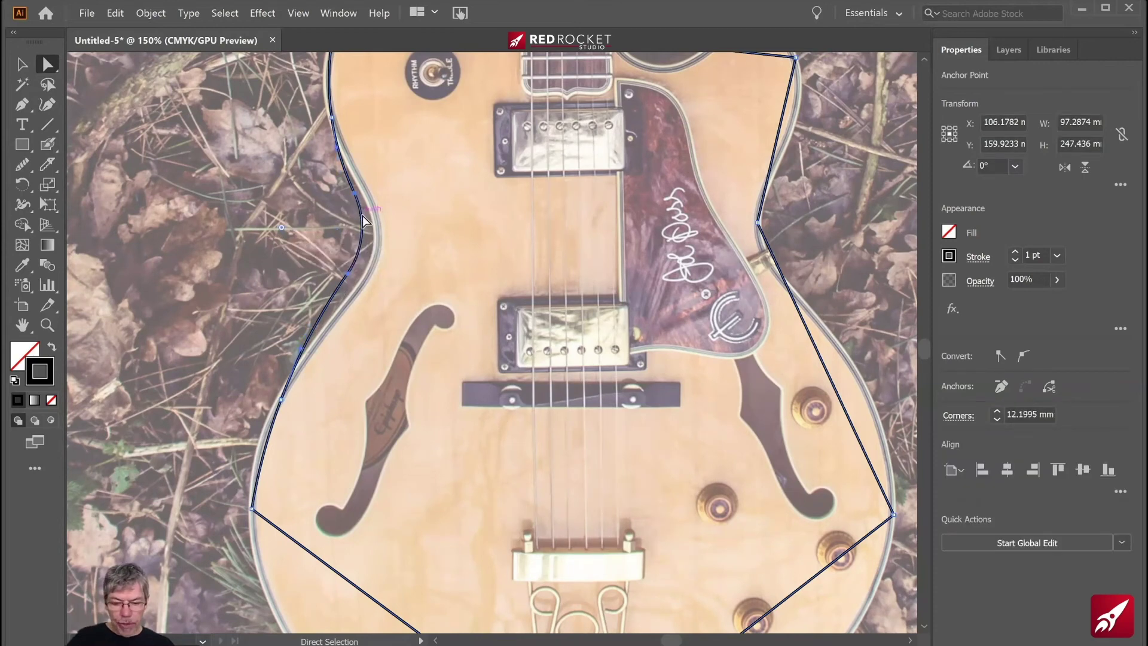
{"action": "key", "text": "ctrl"}
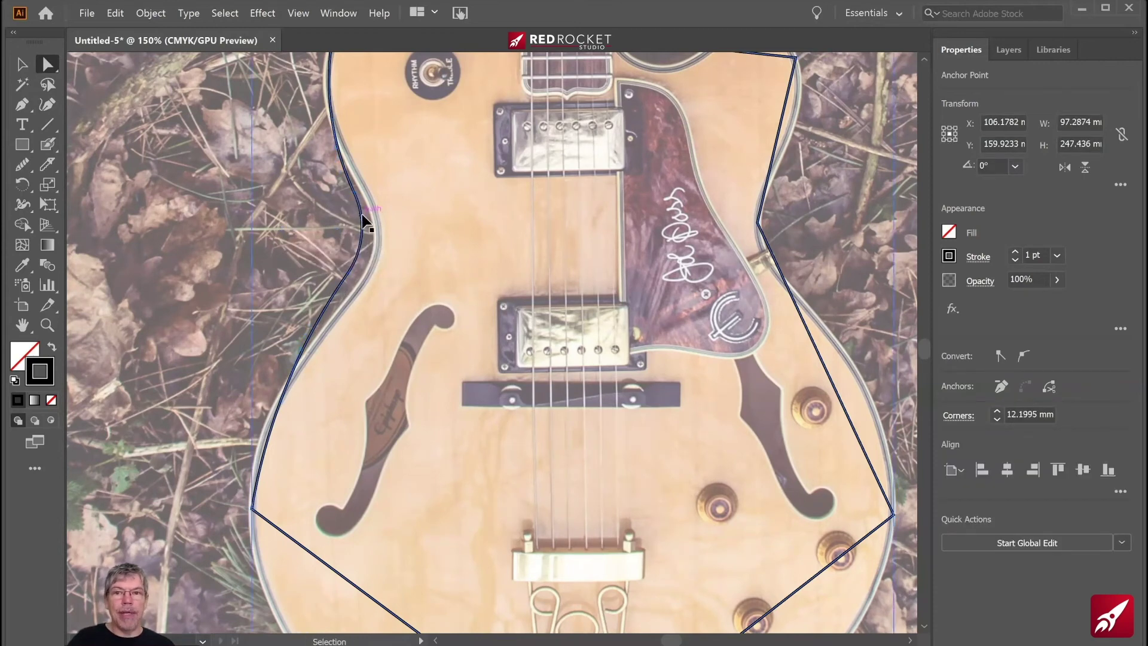
{"action": "key", "text": "ctrl+z"}
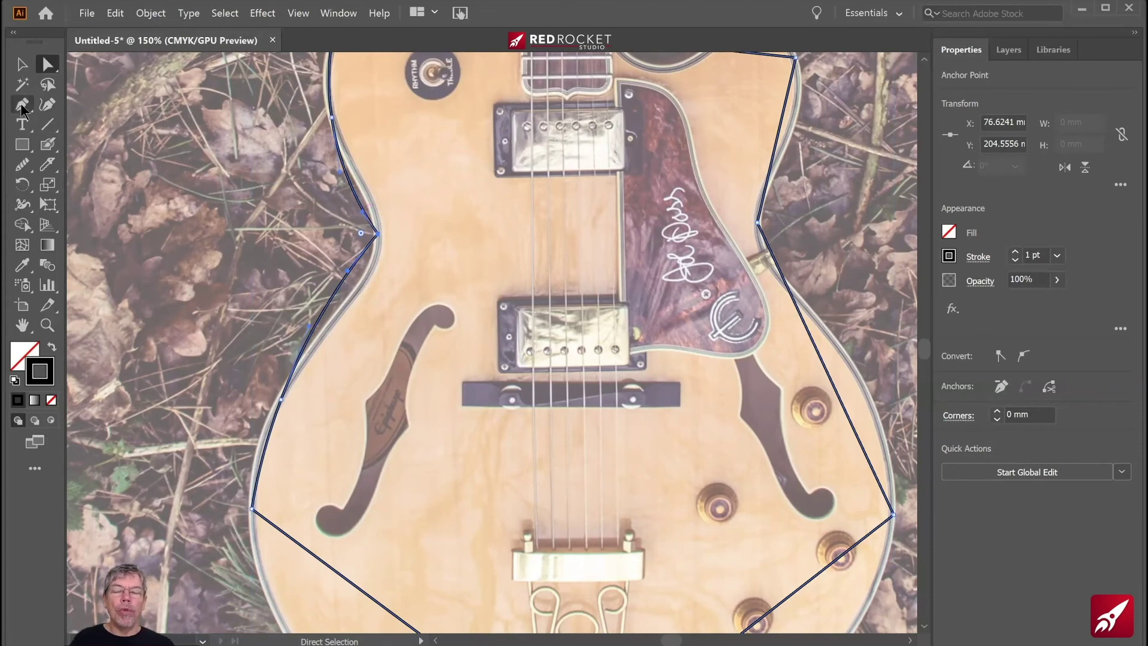
{"action": "left_click", "coordinate": [21, 107]}
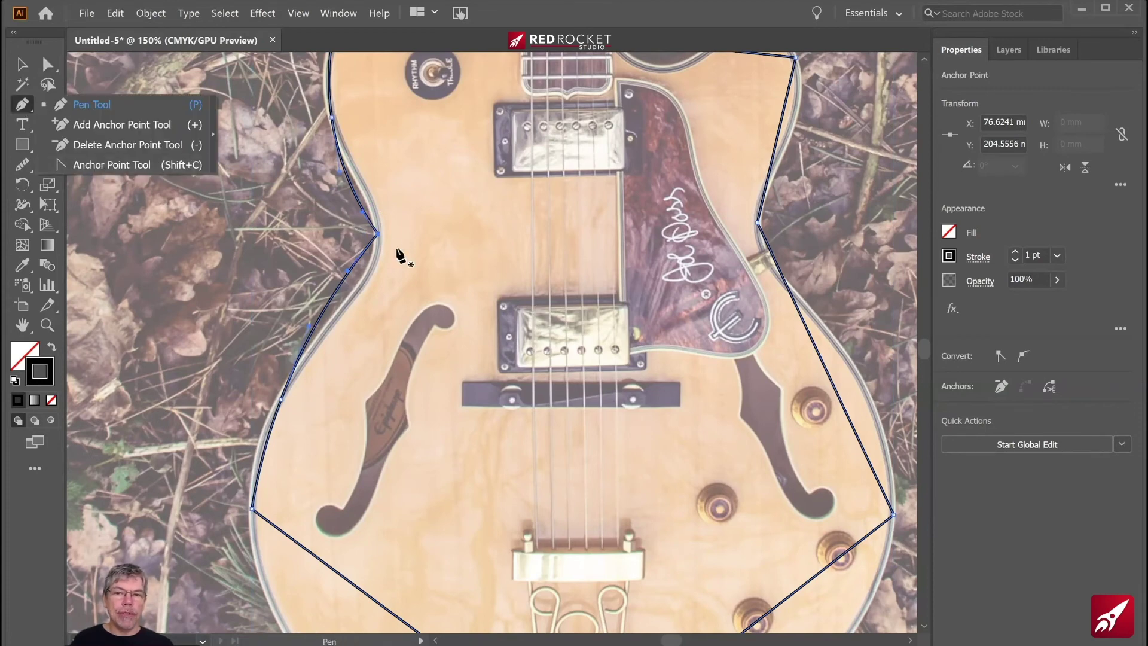
{"action": "left_click", "coordinate": [378, 236]}
{"action": "left_click", "coordinate": [377, 235]}
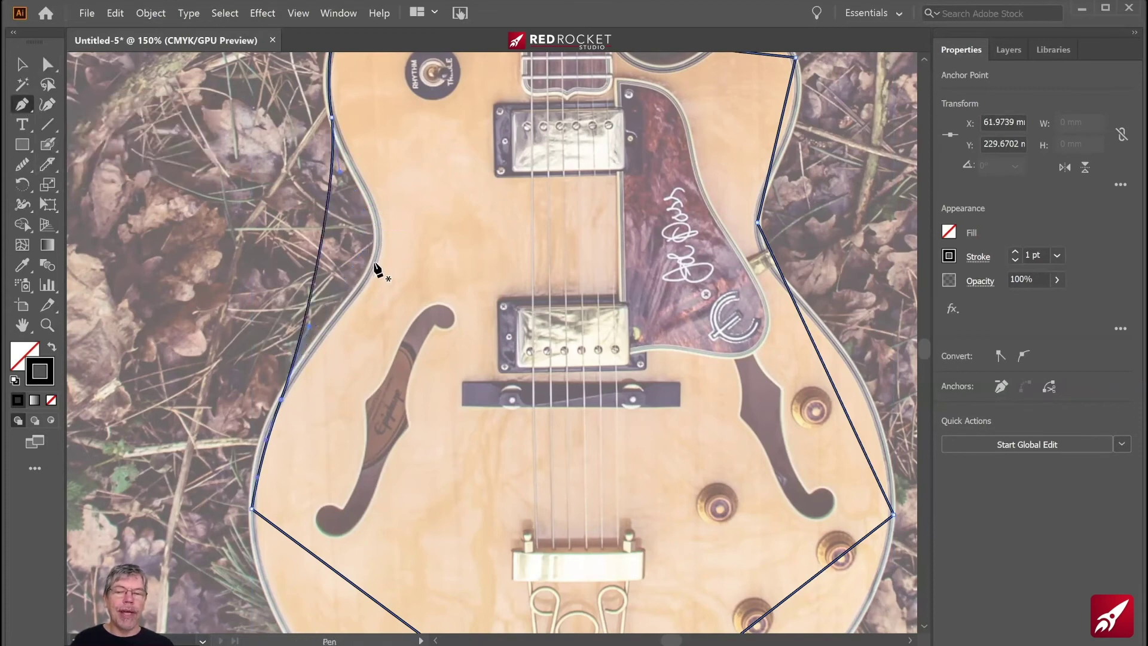
{"action": "key", "text": "ctrl+z"}
Step: Try converting the left waist corner with the Anchor Point tool by pulling out vertical handles, and undo the conversion
{"action": "left_click_drag", "start_coordinate": [22, 111], "coordinate": [120, 170]}
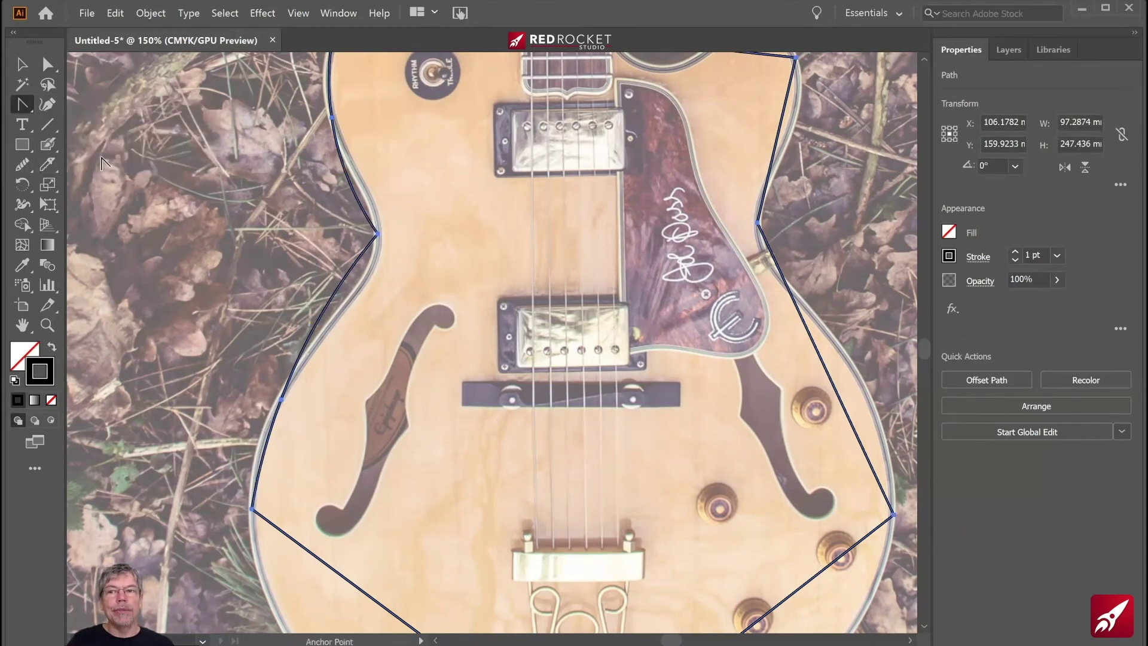
{"action": "left_click", "coordinate": [378, 235]}
{"action": "left_click_drag", "start_coordinate": [378, 234], "coordinate": [375, 284]}
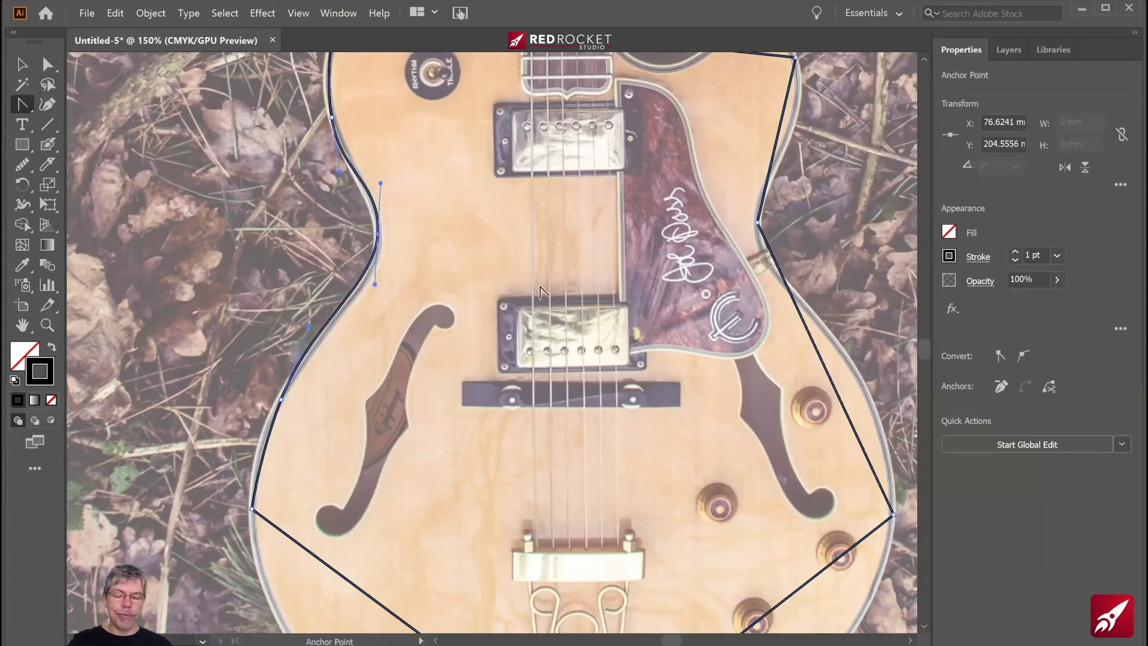
{"action": "key", "text": "ctrl+z"}
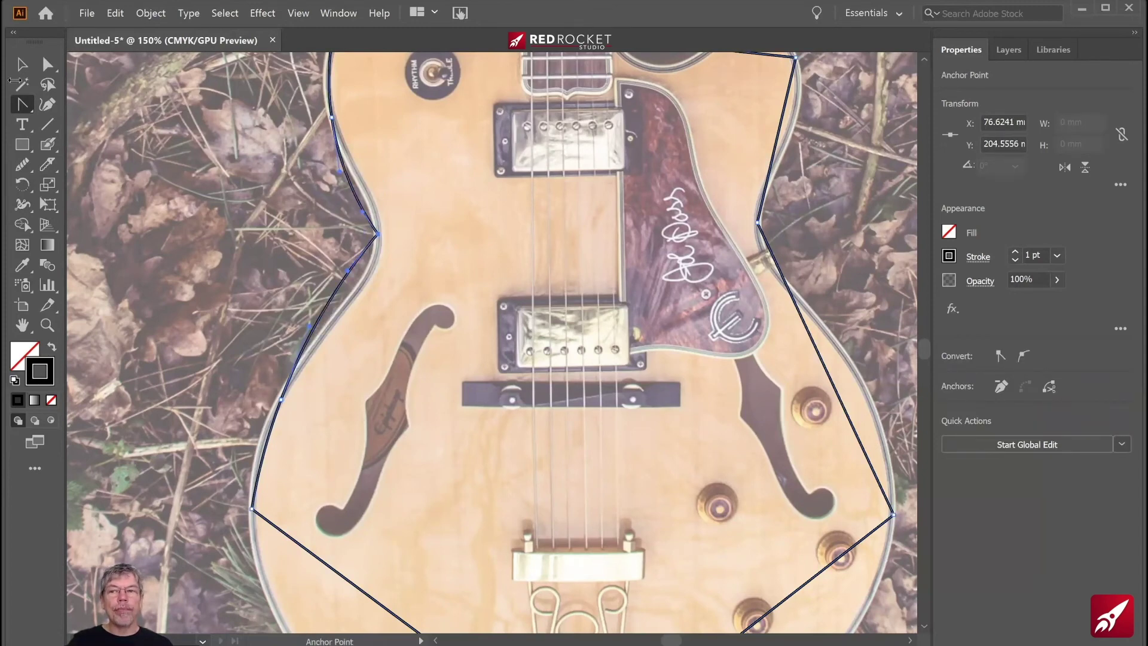
Step: Smooth the left waist point with the Curvature tool and bow the segment from the widest left edge to the bottom centre onto the body's edge
{"action": "left_click", "coordinate": [46, 106]}
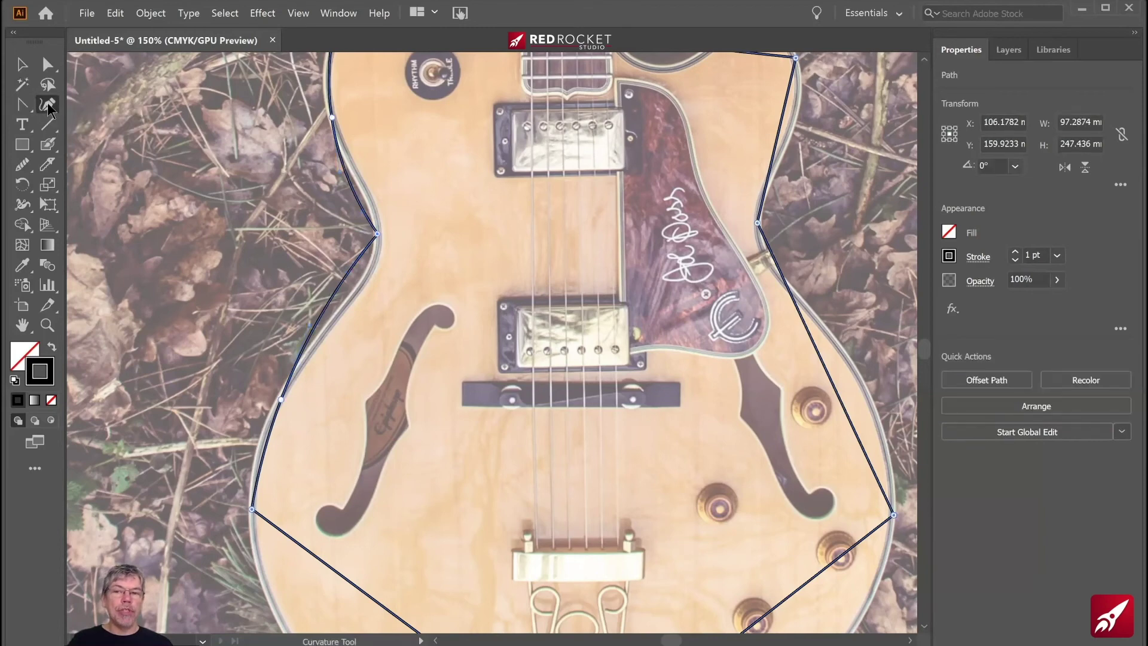
{"action": "double_click", "coordinate": [377, 233]}
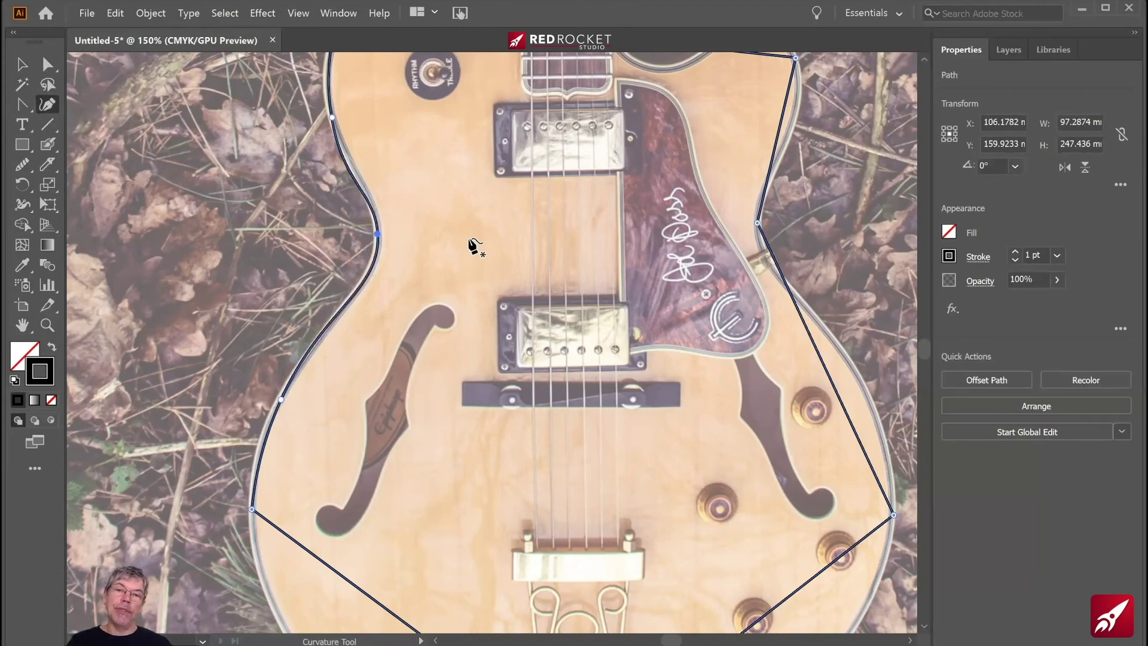
{"action": "left_click_drag", "start_coordinate": [467, 122], "coordinate": [467, 118]}
{"action": "scroll", "coordinate": [468, 118], "scroll_direction": "down", "scroll_amount": 6}
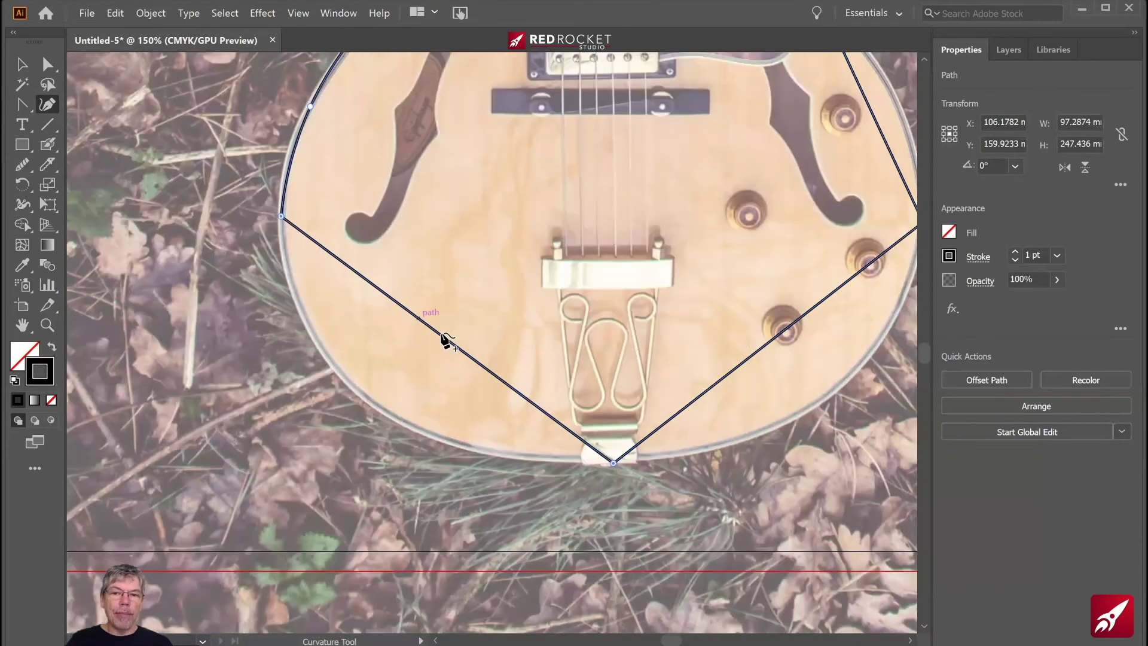
{"action": "left_click_drag", "start_coordinate": [445, 345], "coordinate": [353, 388]}
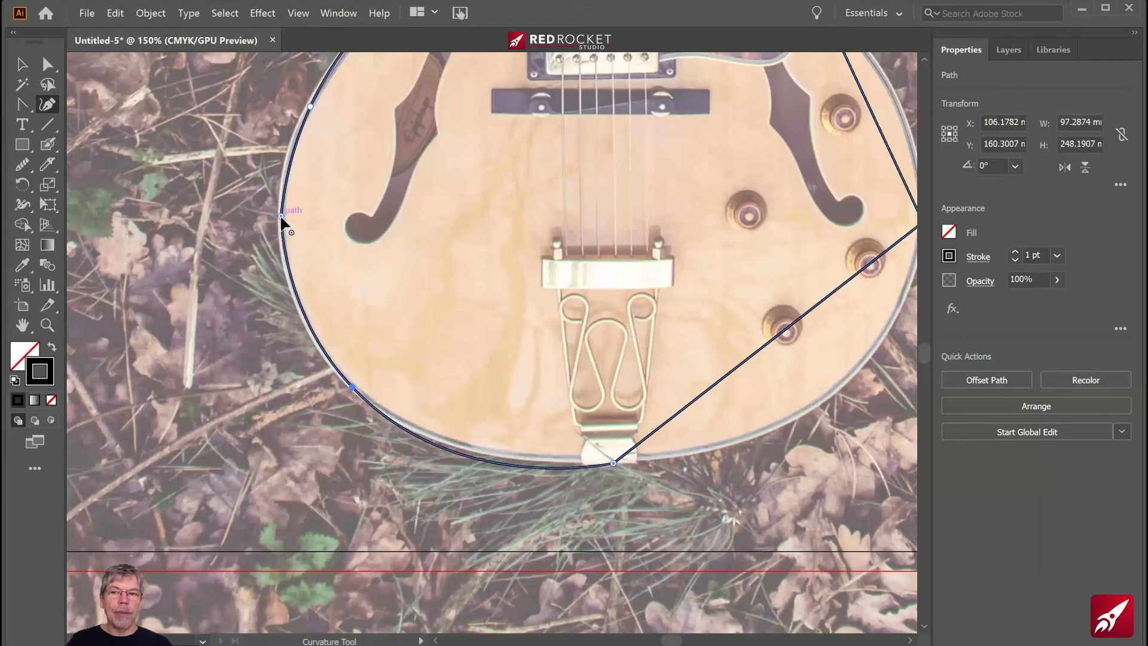
Step: Smooth the outline's widest left and bottom centre points, and bow the lower right segment outwards onto the guitar body's edge
{"action": "left_click", "coordinate": [280, 214]}
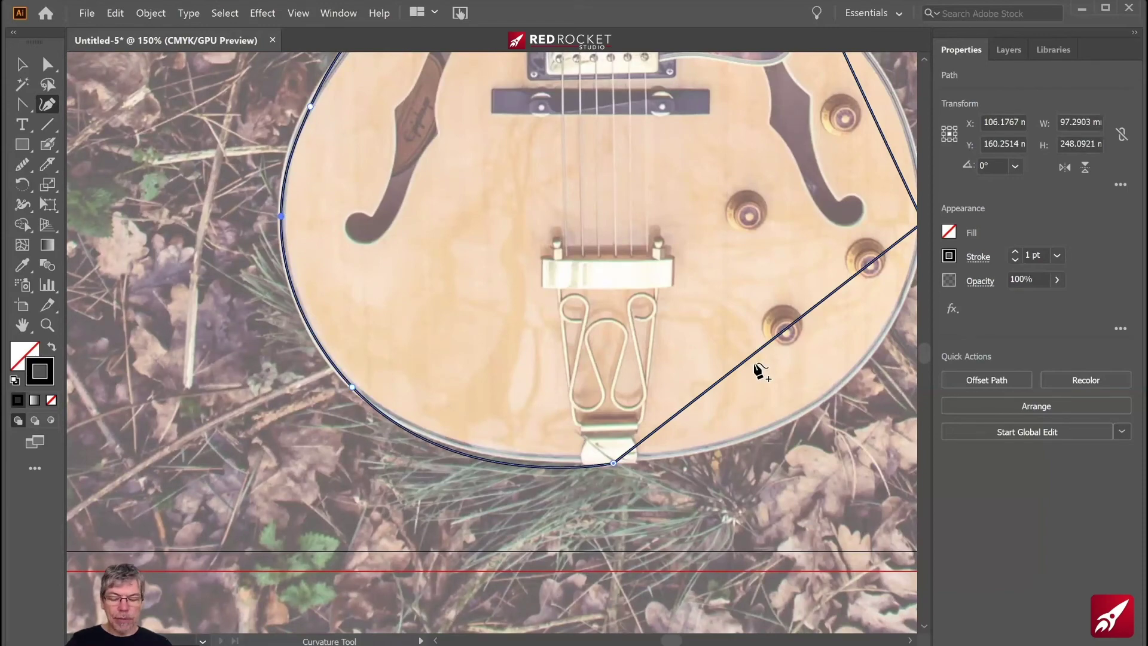
{"action": "left_click_drag", "start_coordinate": [609, 357], "coordinate": [326, 350]}
{"action": "left_click_drag", "start_coordinate": [498, 328], "coordinate": [538, 395]}
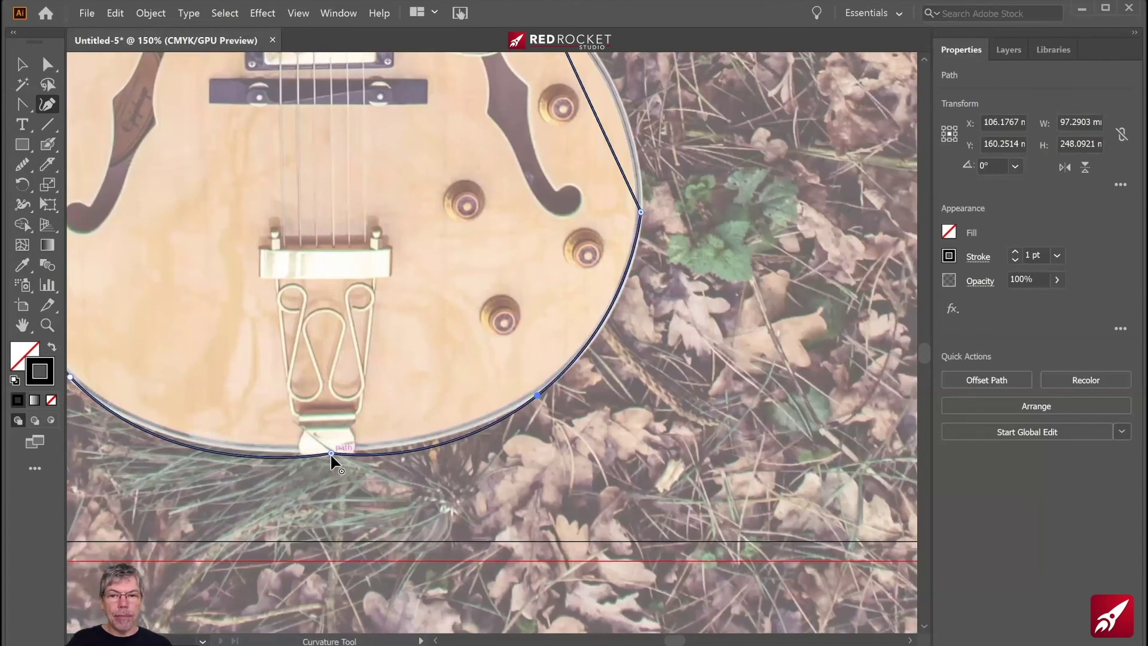
{"action": "left_click_drag", "start_coordinate": [332, 454], "coordinate": [331, 452]}
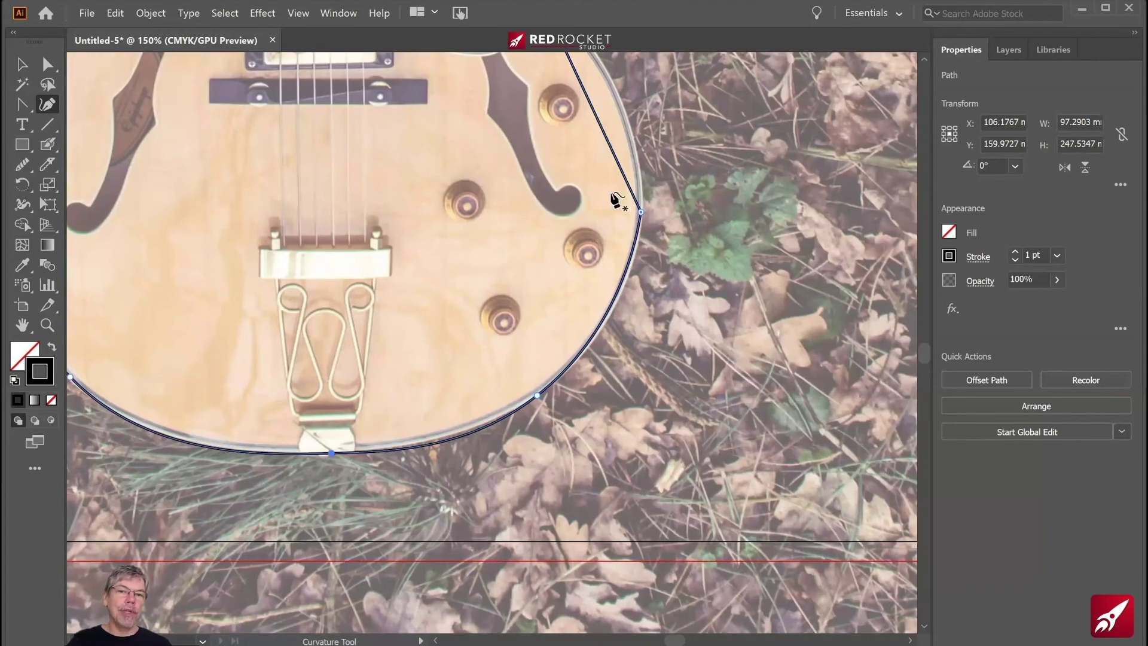
Step: Bow the segment below the right waist onto the body's edge and smooth the widest right point and the right waist point
{"action": "scroll", "coordinate": [556, 269], "scroll_direction": "up", "scroll_amount": 5}
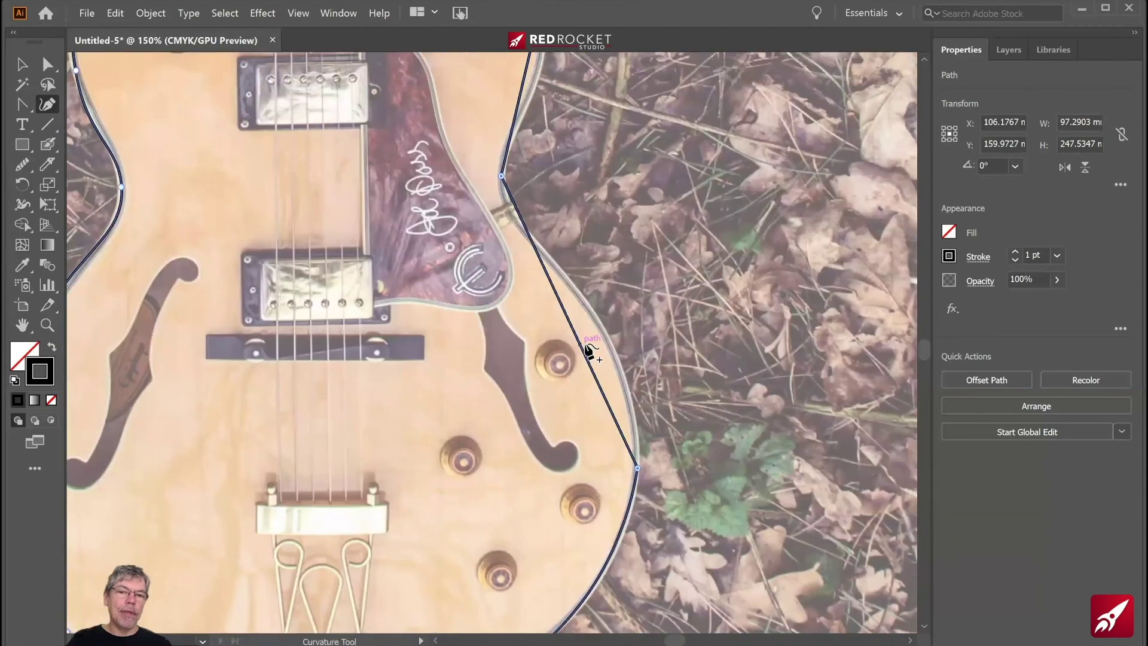
{"action": "left_click", "coordinate": [606, 337]}
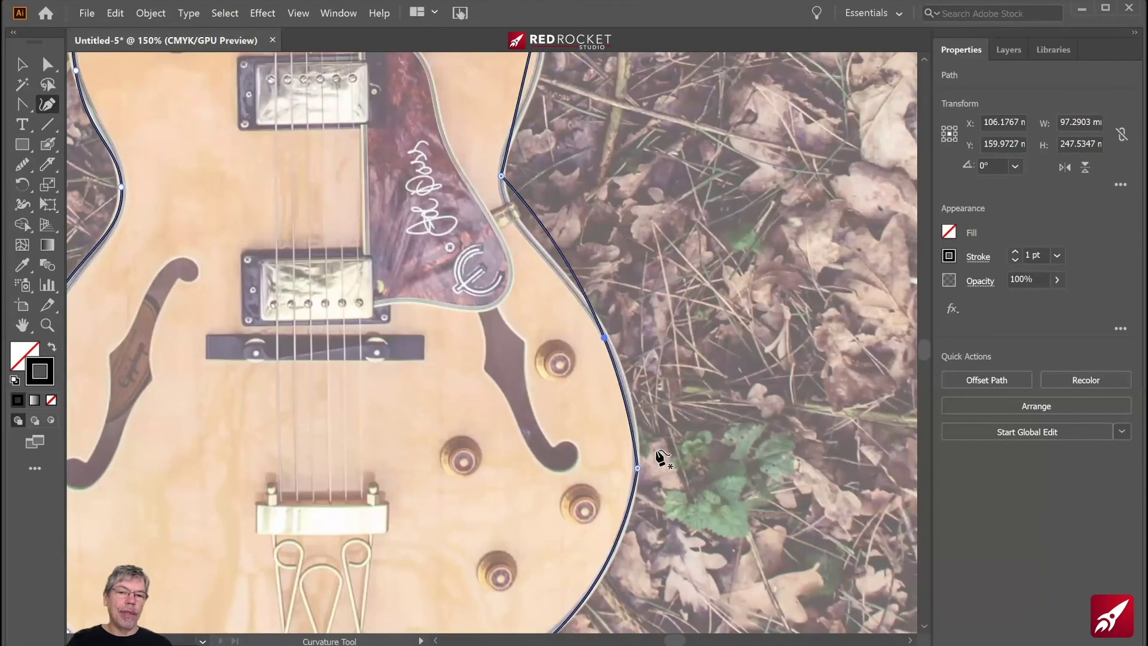
{"action": "left_click_drag", "start_coordinate": [637, 468], "coordinate": [639, 468]}
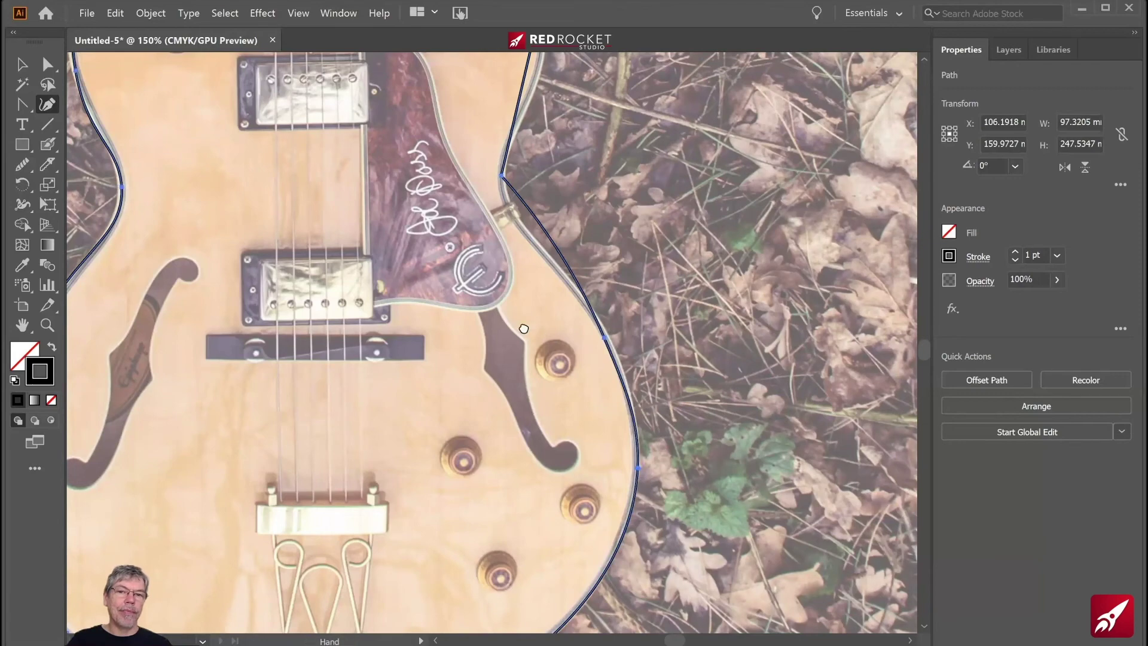
{"action": "scroll", "coordinate": [490, 495], "scroll_direction": "up", "scroll_amount": 3}
{"action": "left_click", "coordinate": [469, 347]}
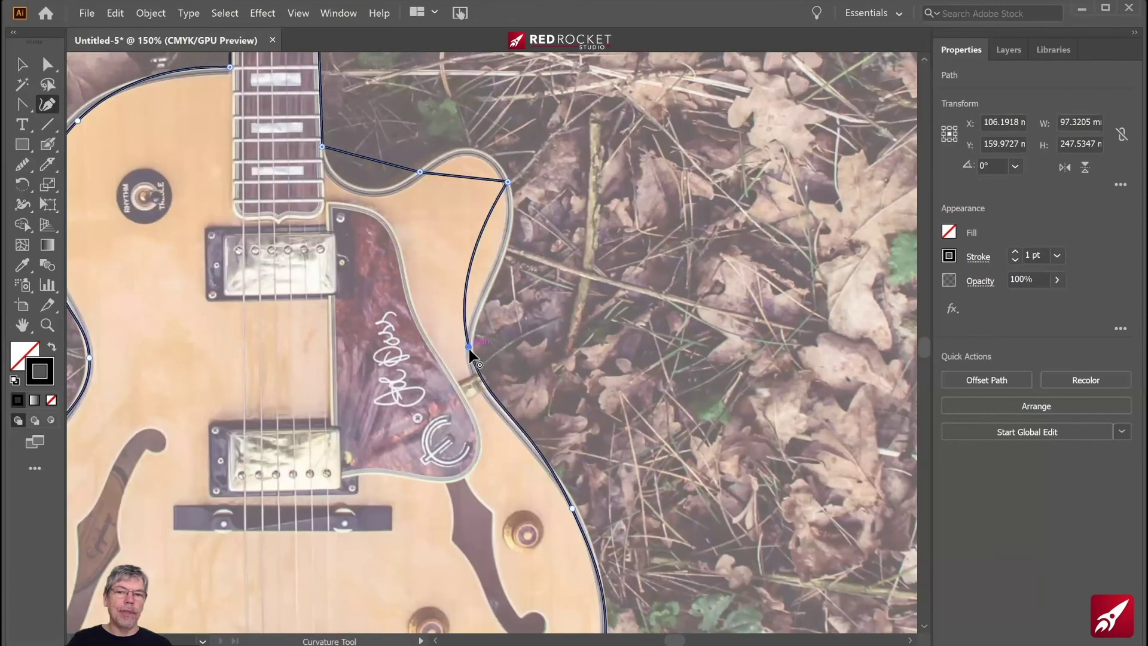
Step: Curve the segments around the cutaway horn's right side and top and through the dip beside the neck to match the photo
{"action": "left_click", "coordinate": [496, 263]}
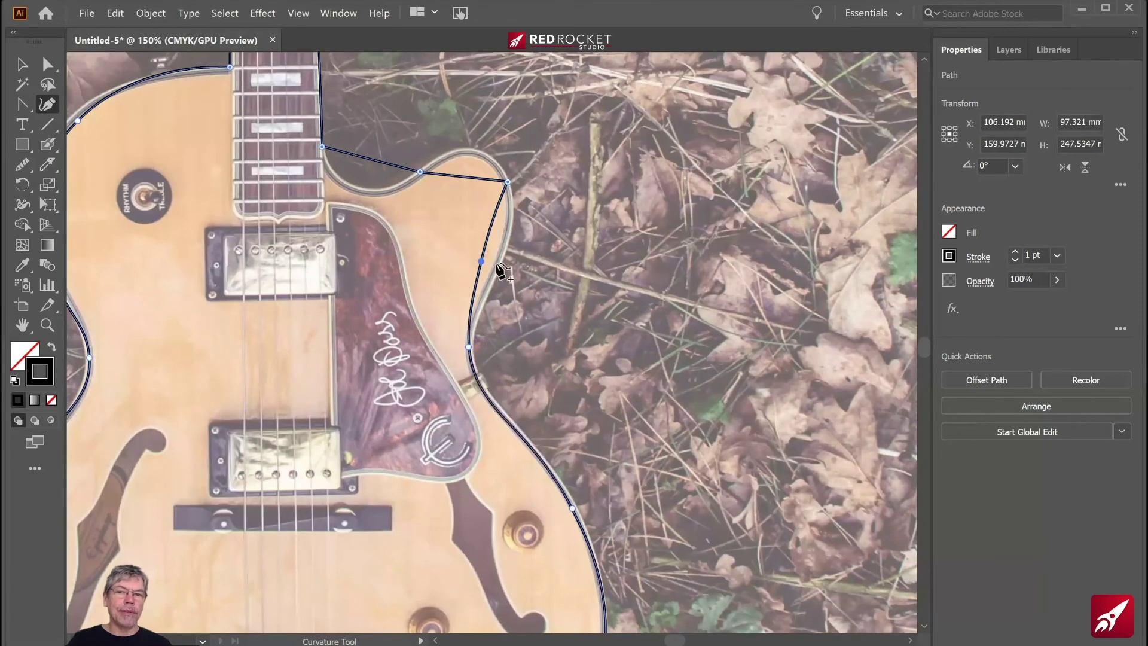
{"action": "left_click_drag", "start_coordinate": [505, 264], "coordinate": [503, 262]}
{"action": "left_click", "coordinate": [470, 155]}
{"action": "left_click_drag", "start_coordinate": [470, 155], "coordinate": [471, 150]}
{"action": "left_click", "coordinate": [361, 157]}
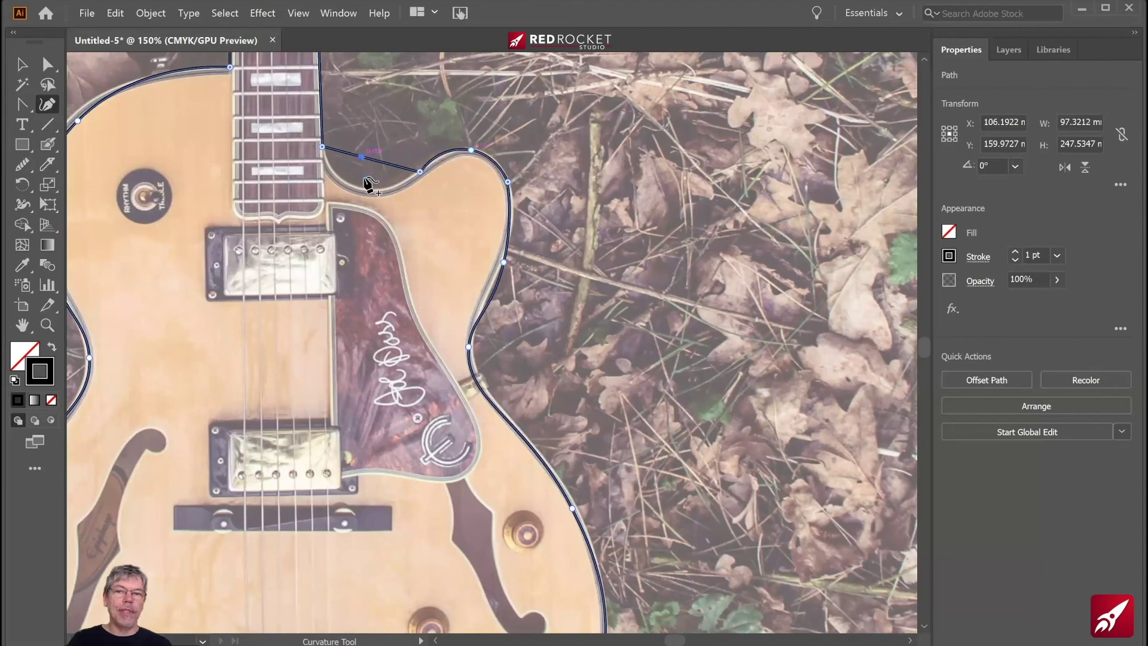
{"action": "left_click_drag", "start_coordinate": [369, 194], "coordinate": [366, 192]}
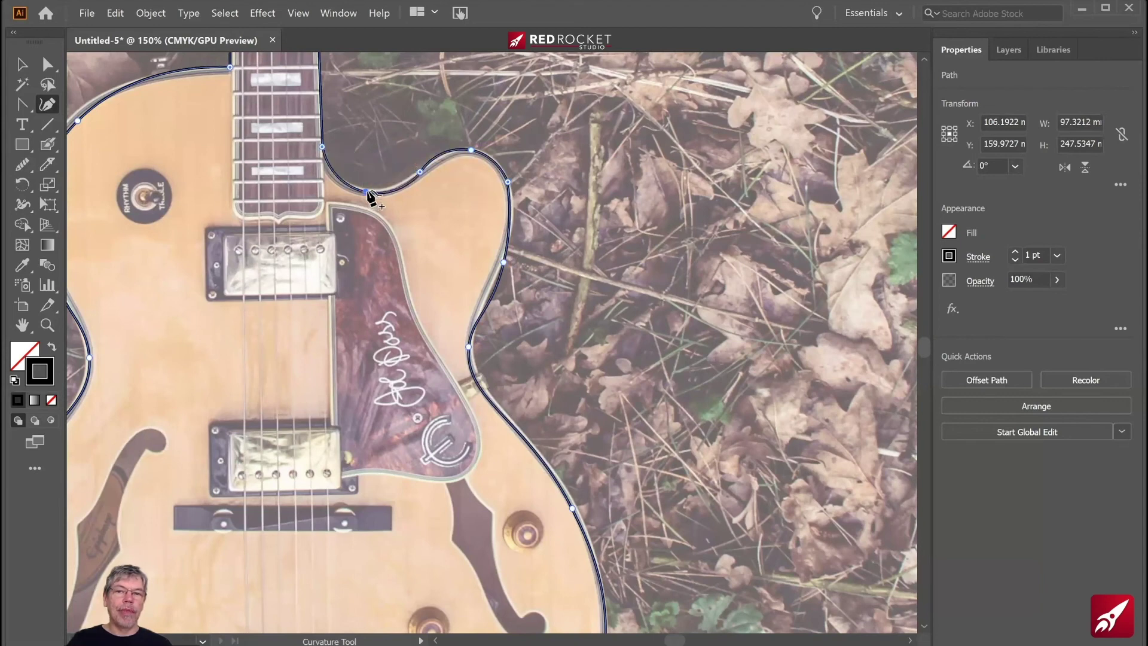
Step: Refine the cutaway horn's points with the Curvature tool, smoothing the transition from the dip and the horn's rounded tip
{"action": "left_click", "coordinate": [421, 173]}
{"action": "left_click", "coordinate": [508, 182]}
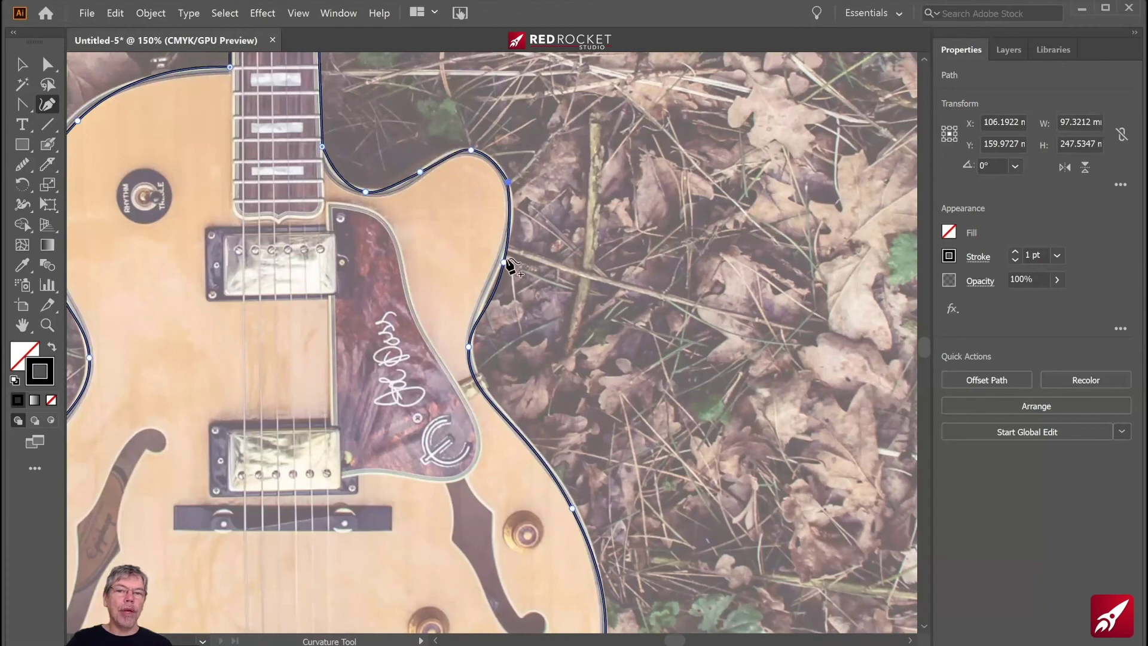
{"action": "left_click", "coordinate": [504, 262]}
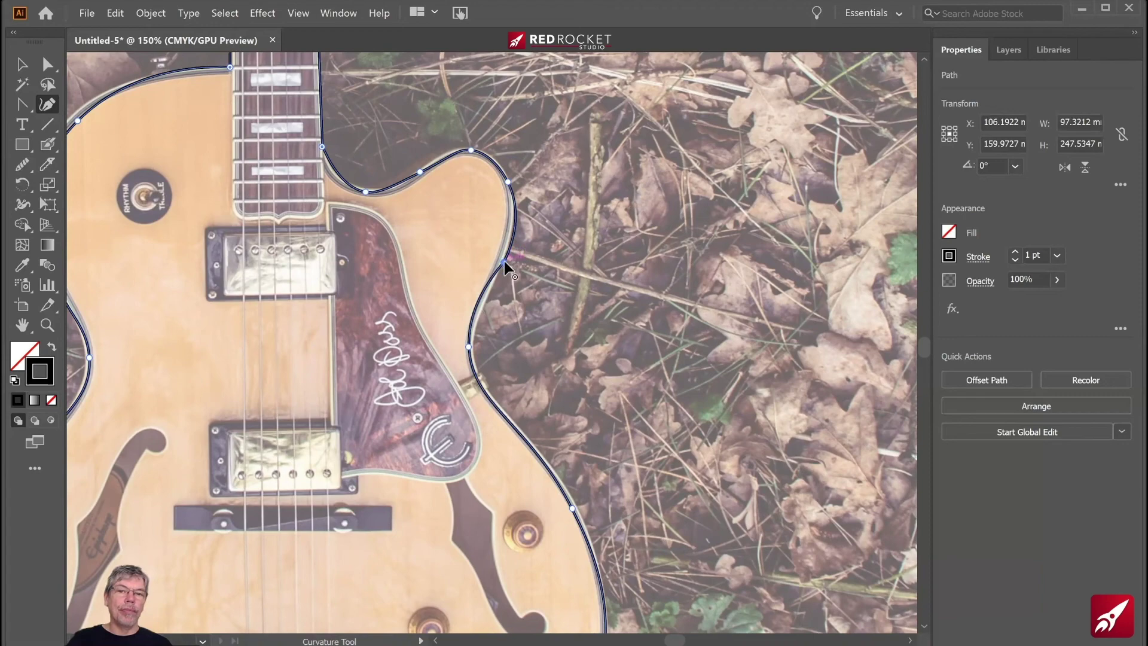
{"action": "left_click_drag", "start_coordinate": [420, 189], "coordinate": [468, 362]}
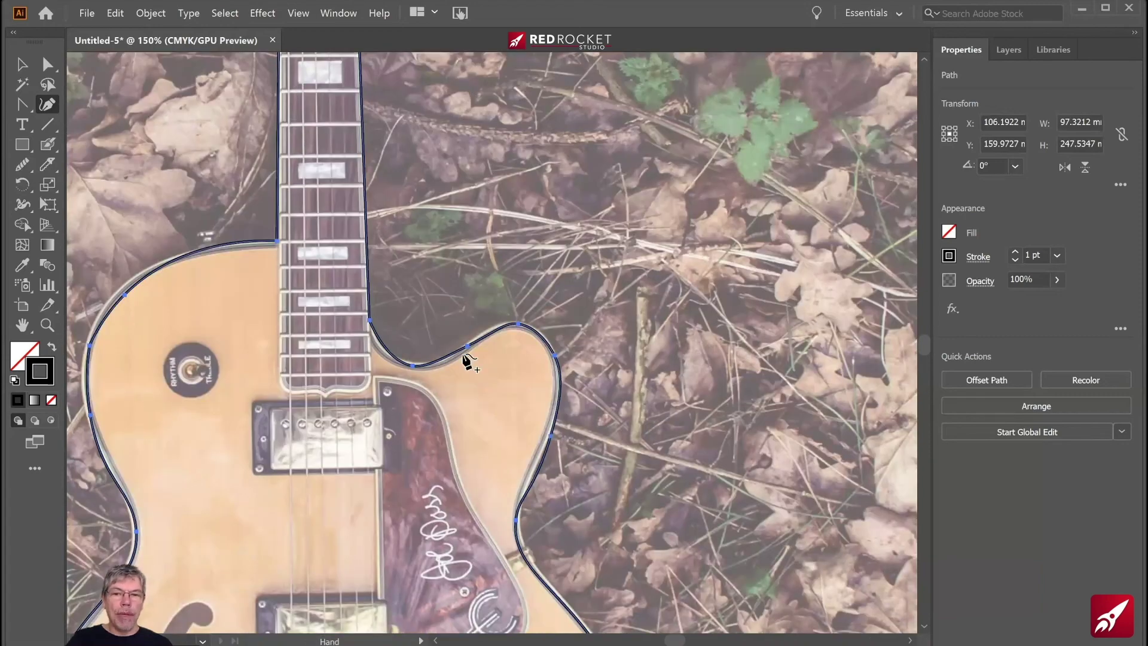
{"action": "left_click", "coordinate": [465, 345]}
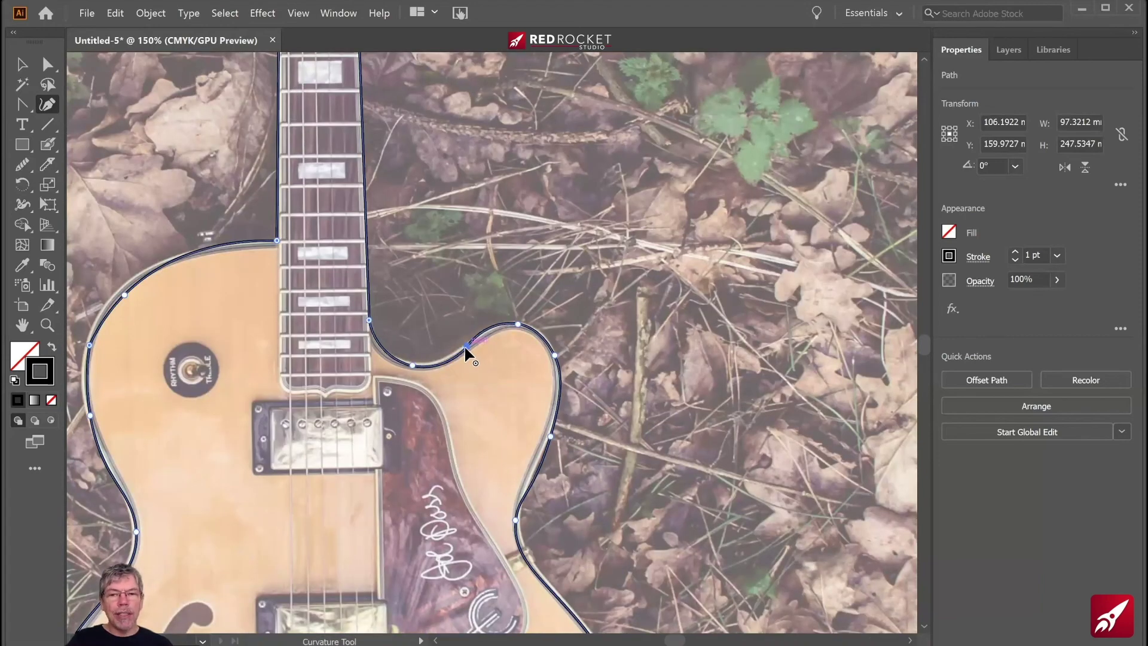
Step: Curve the two short segments between the nut and the headstock's lower corners inwards to follow the headstock's edge
{"action": "key", "text": "space"}
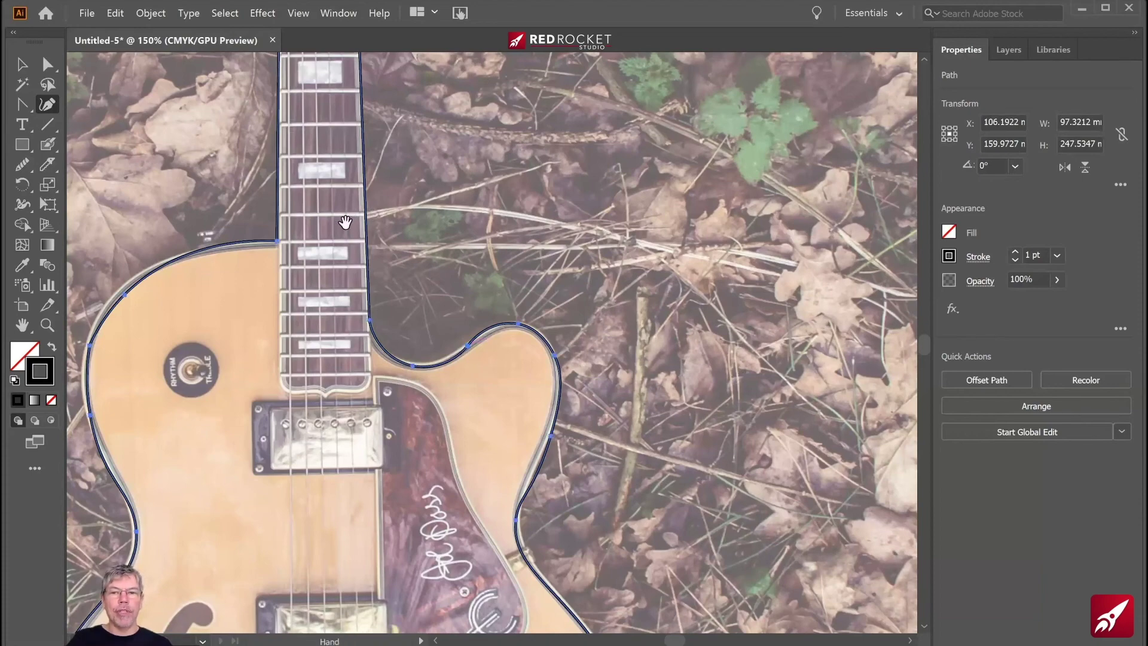
{"action": "left_click_drag", "start_coordinate": [346, 222], "coordinate": [409, 486]}
{"action": "left_click_drag", "start_coordinate": [362, 66], "coordinate": [430, 624]}
{"action": "left_click_drag", "start_coordinate": [413, 222], "coordinate": [387, 275]}
{"action": "left_click", "coordinate": [394, 360]}
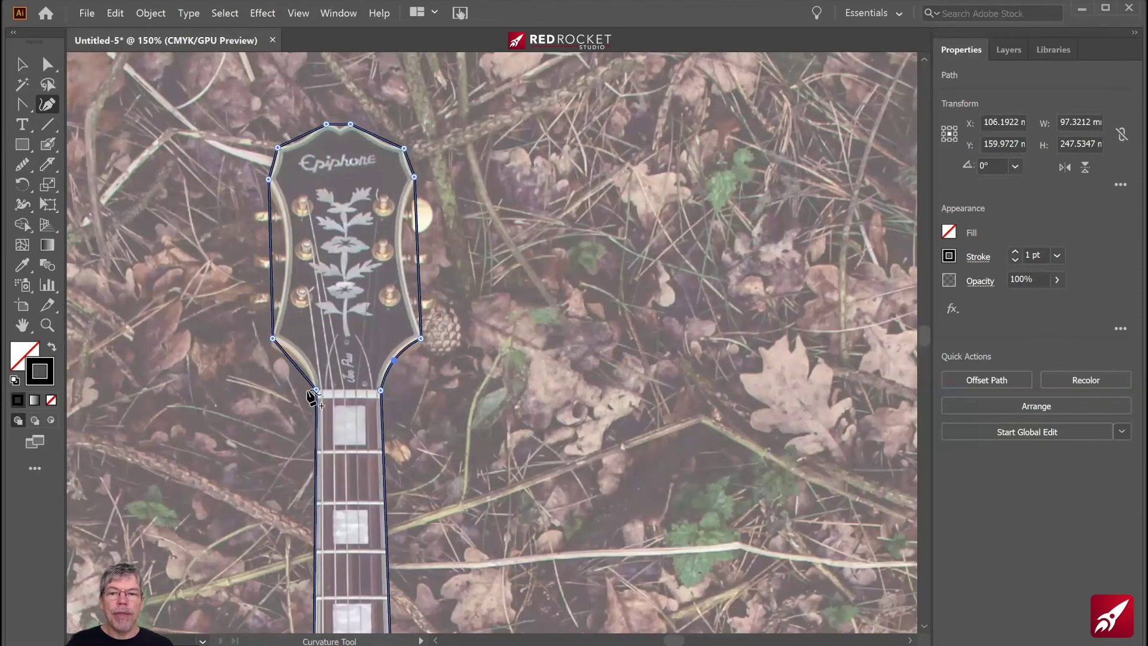
{"action": "left_click", "coordinate": [302, 357]}
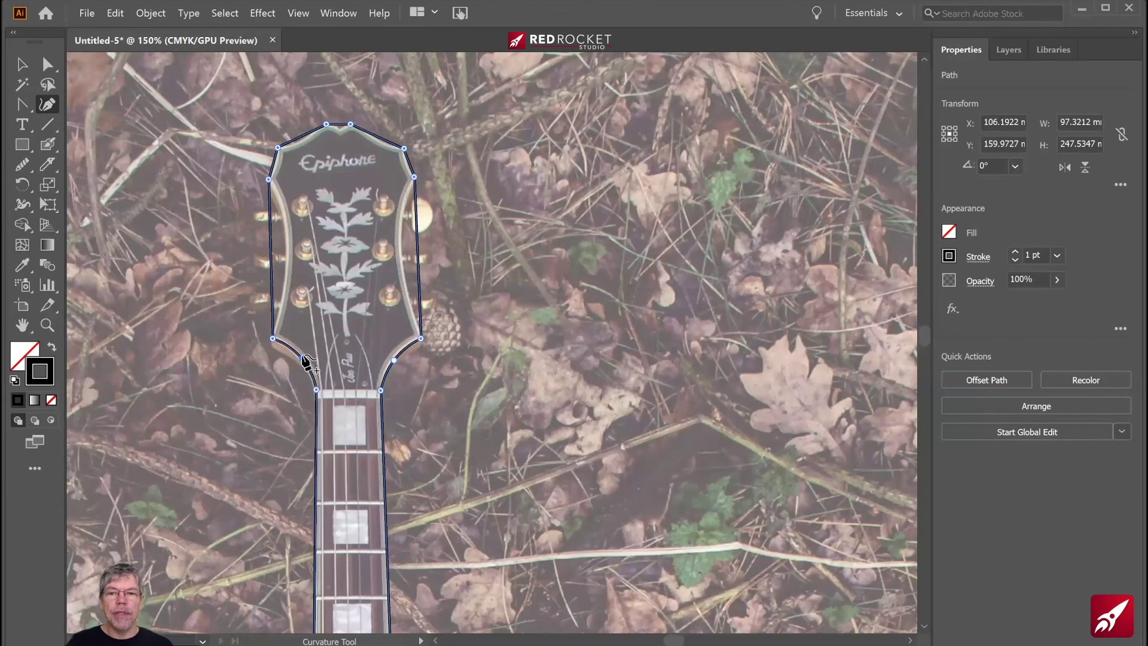
Step: Bow the headstock's two long sides and both sloping top segments inwards to match the photo, and deselect the outline
{"action": "left_click_drag", "start_coordinate": [273, 250], "coordinate": [292, 241]}
{"action": "left_click", "coordinate": [418, 242]}
{"action": "left_click_drag", "start_coordinate": [402, 245], "coordinate": [404, 243]}
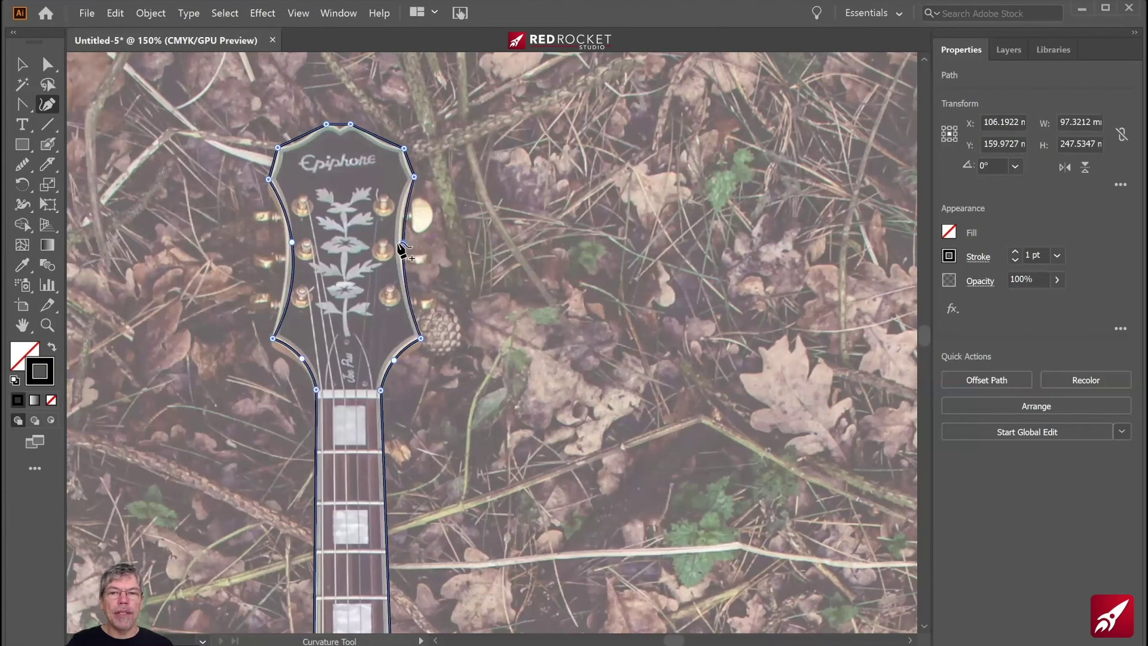
{"action": "left_click", "coordinate": [379, 145]}
{"action": "left_click", "coordinate": [304, 145]}
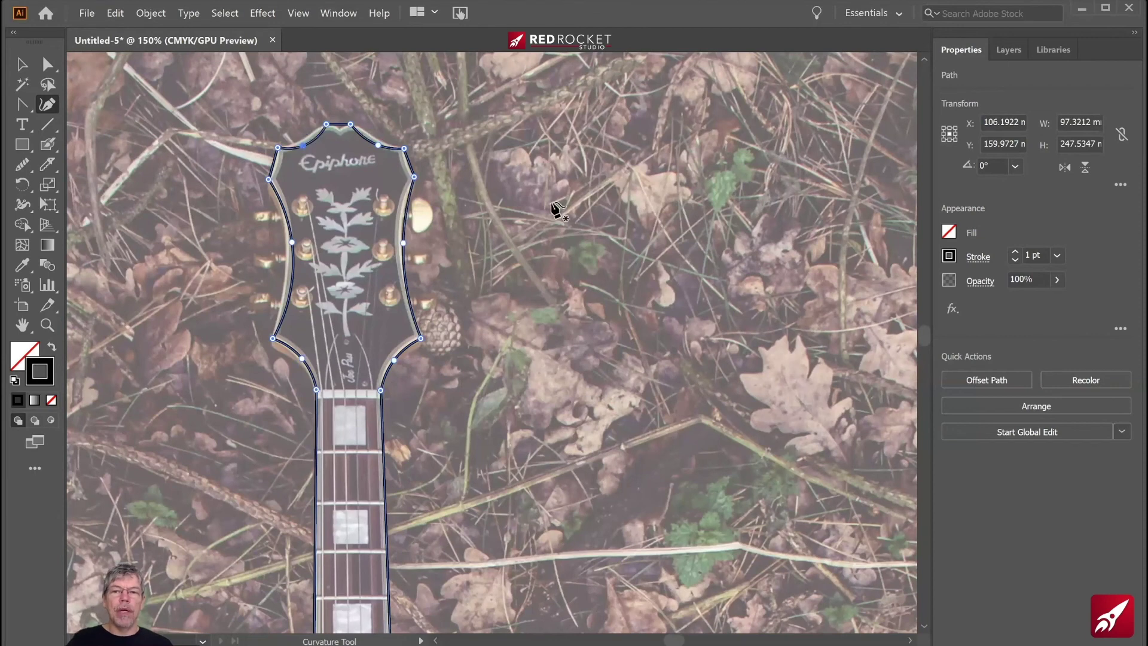
{"action": "left_click", "coordinate": [22, 64]}
{"action": "left_click", "coordinate": [169, 185]}
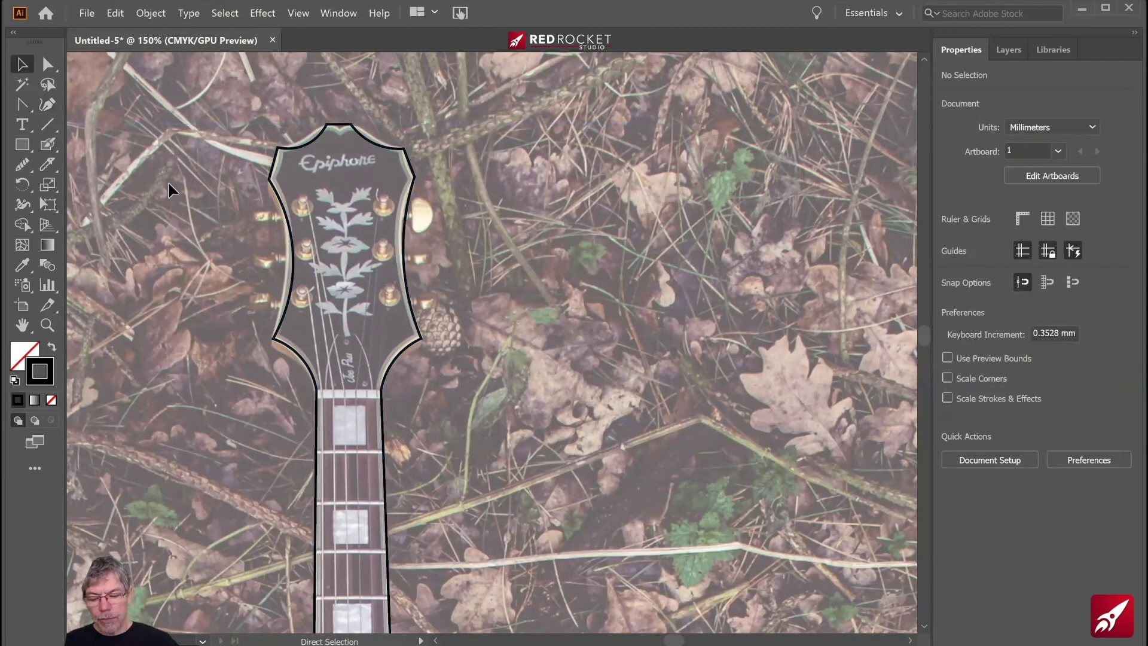
Step: Fit the whole artboard in the window and hide the locked linked photo, leaving the traced path visible
{"action": "key", "text": "a"}
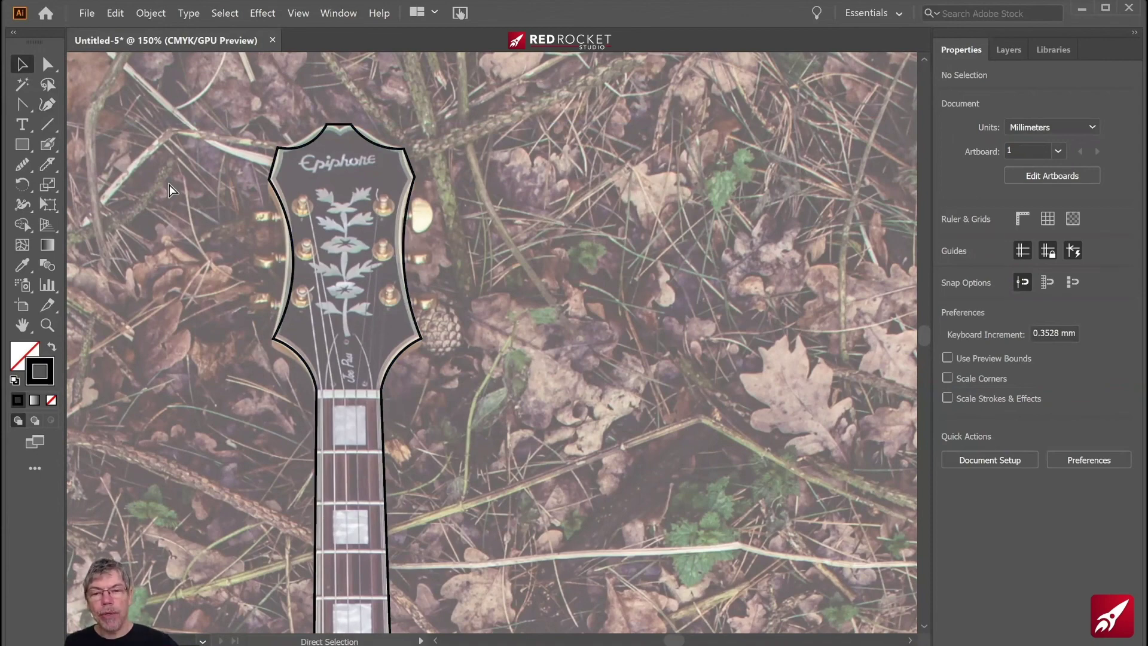
{"action": "key", "text": "ctrl+0"}
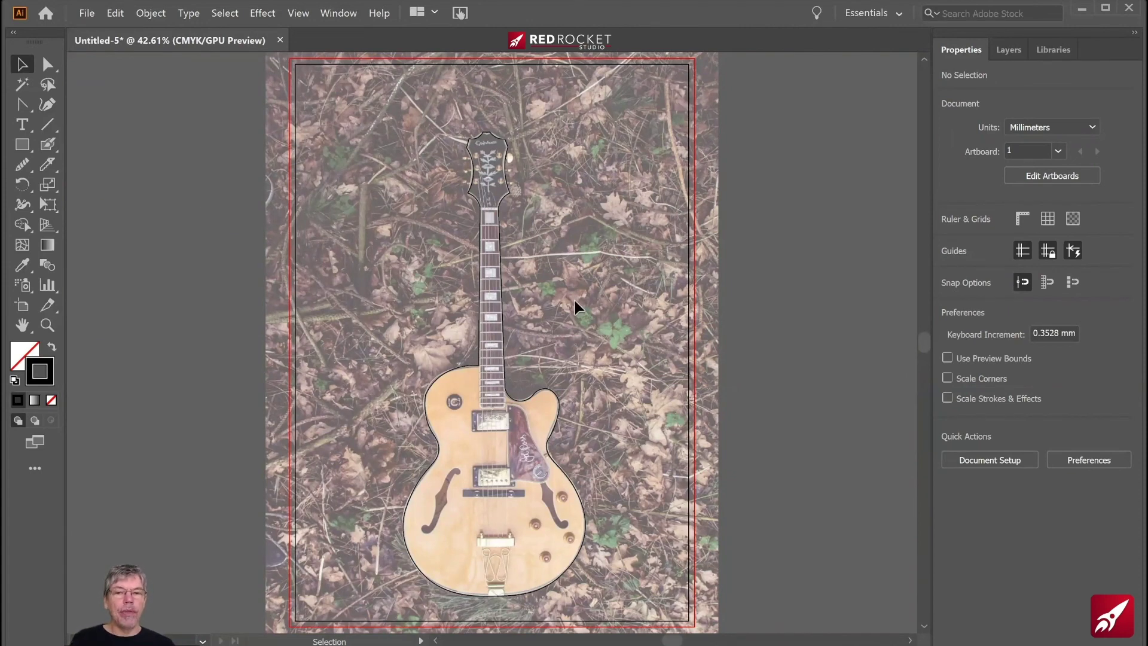
{"action": "left_click", "coordinate": [1004, 46]}
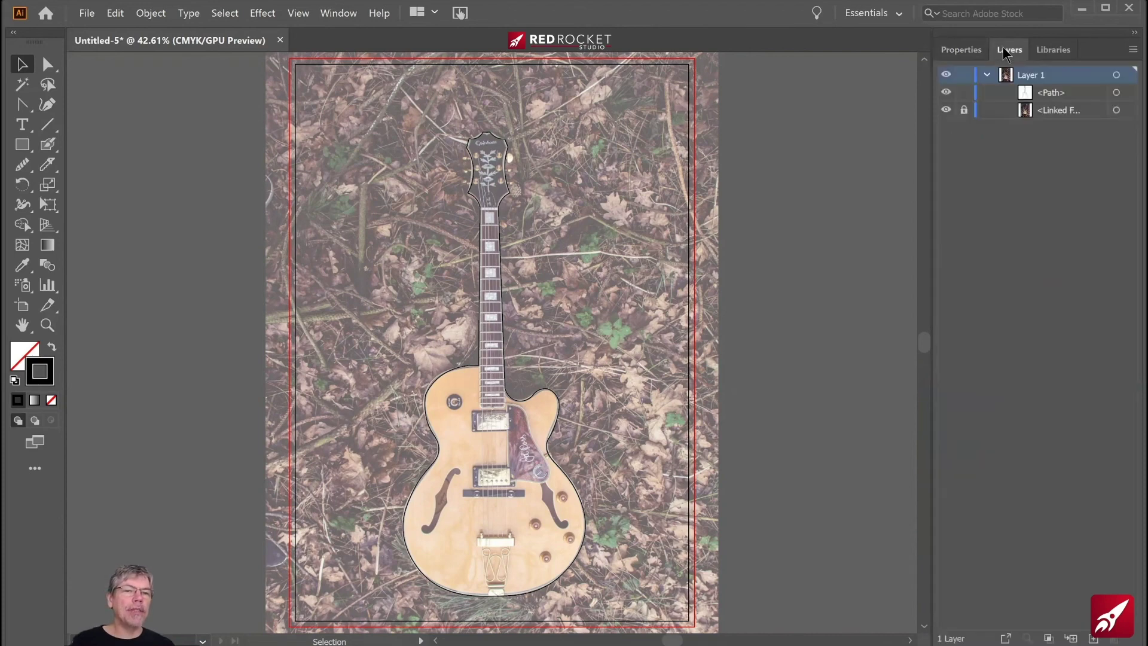
{"action": "left_click", "coordinate": [946, 110]}
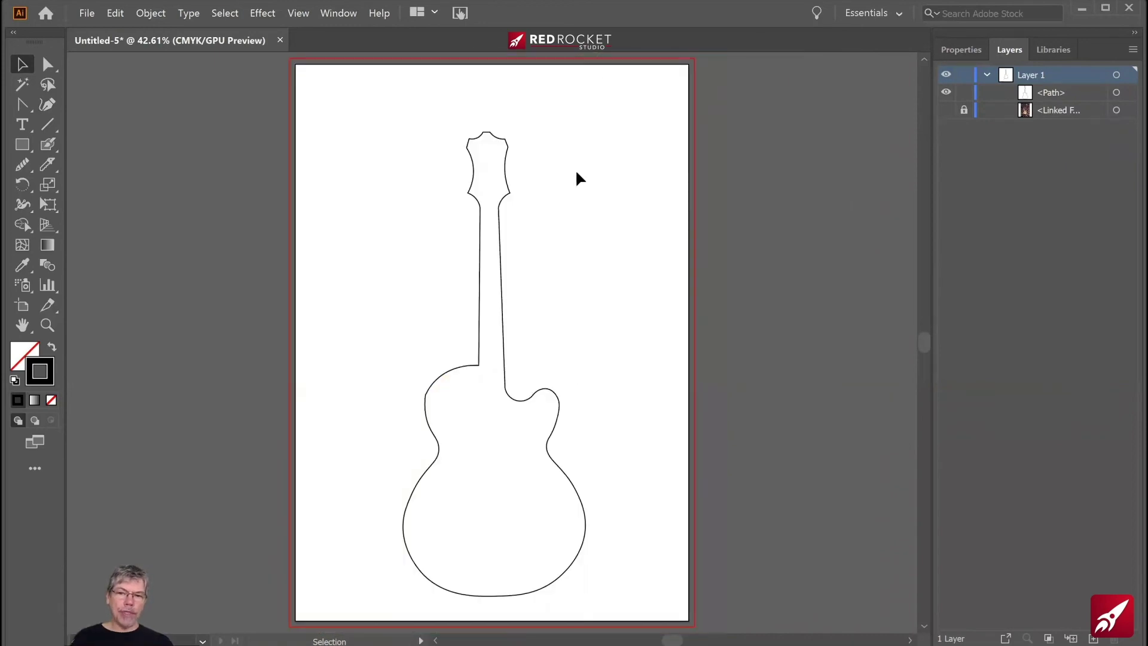
Step: Smooth the corner point on the body's upper left shoulder with the Curvature tool and deselect the path
{"action": "left_click", "coordinate": [427, 390]}
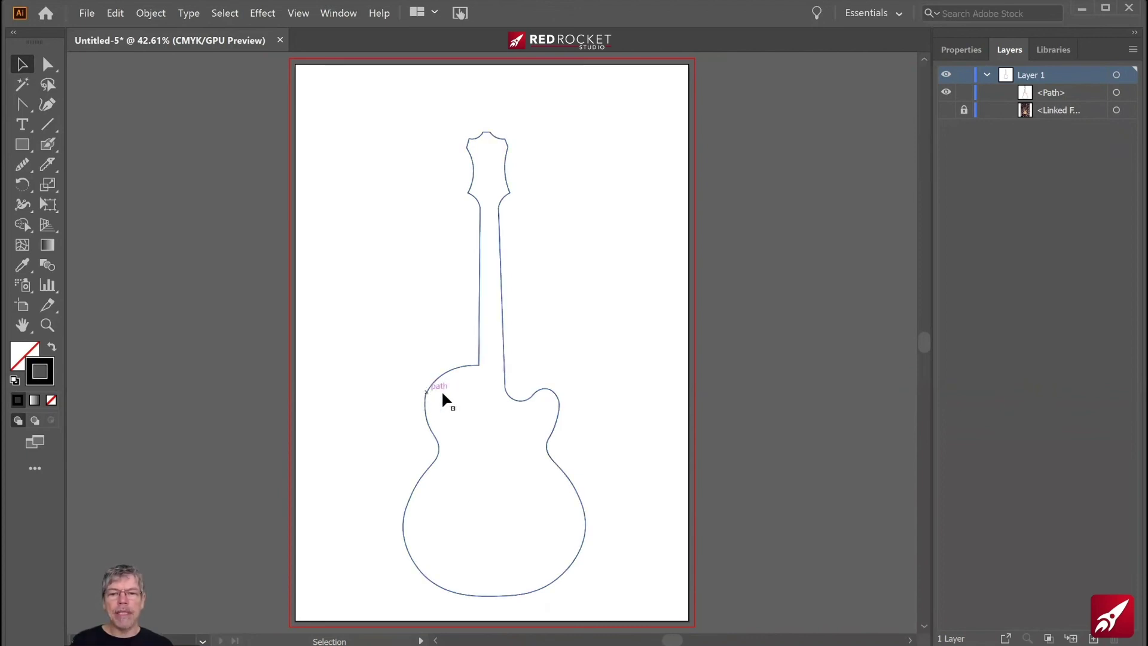
{"action": "left_click", "coordinate": [49, 108]}
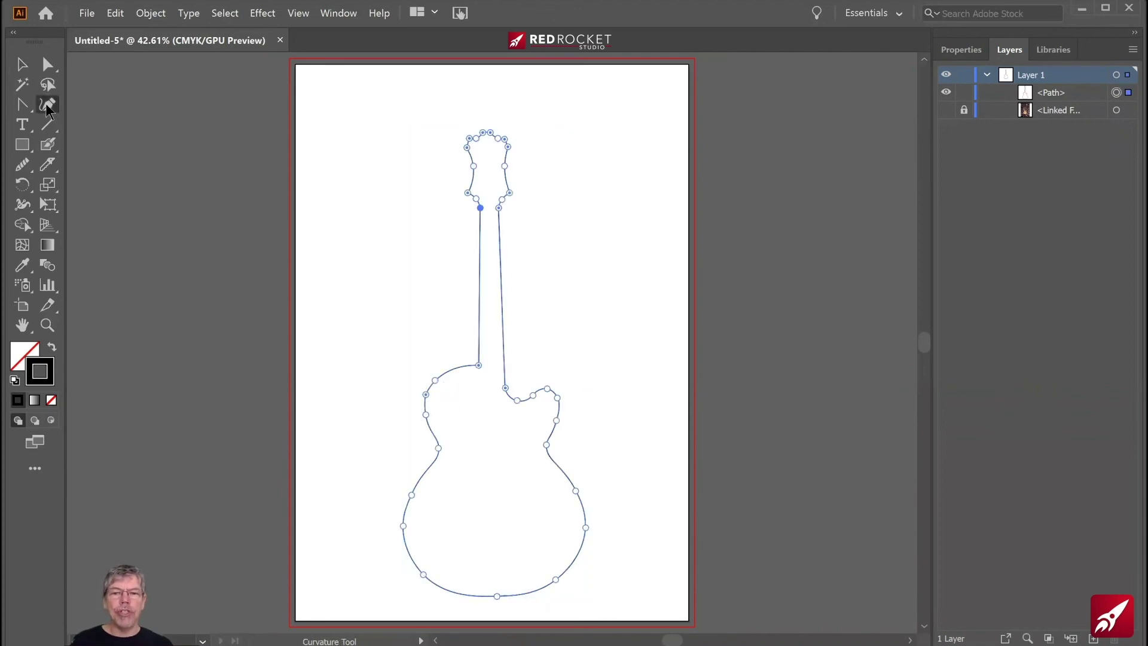
{"action": "left_click", "coordinate": [425, 394]}
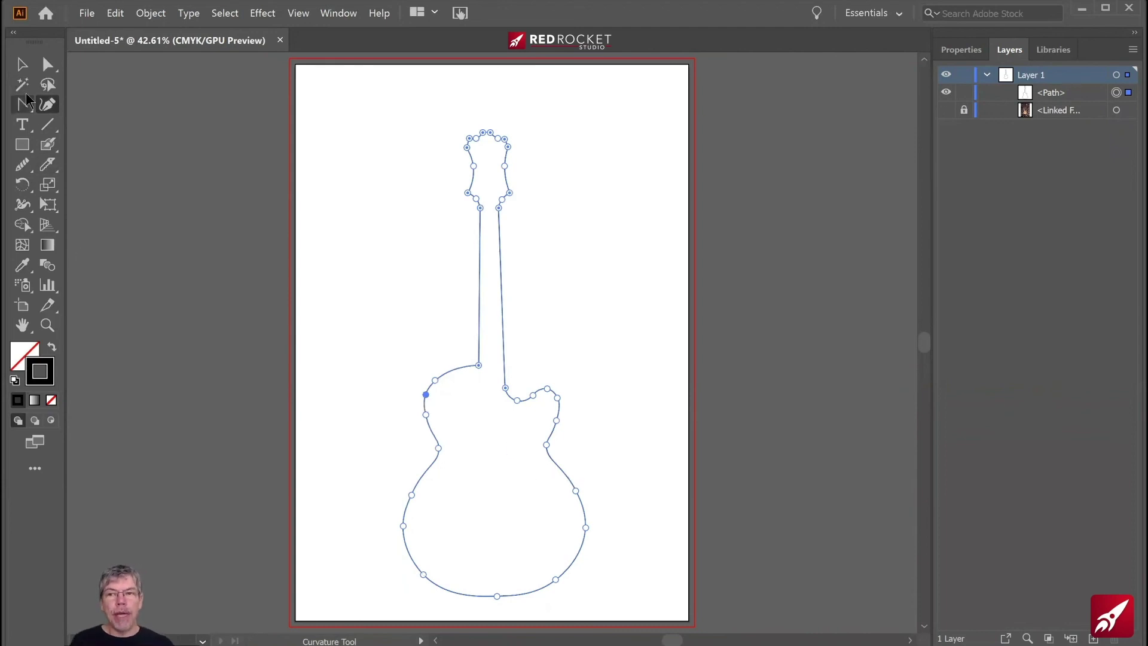
{"action": "left_click", "coordinate": [24, 64]}
{"action": "left_click", "coordinate": [203, 129]}
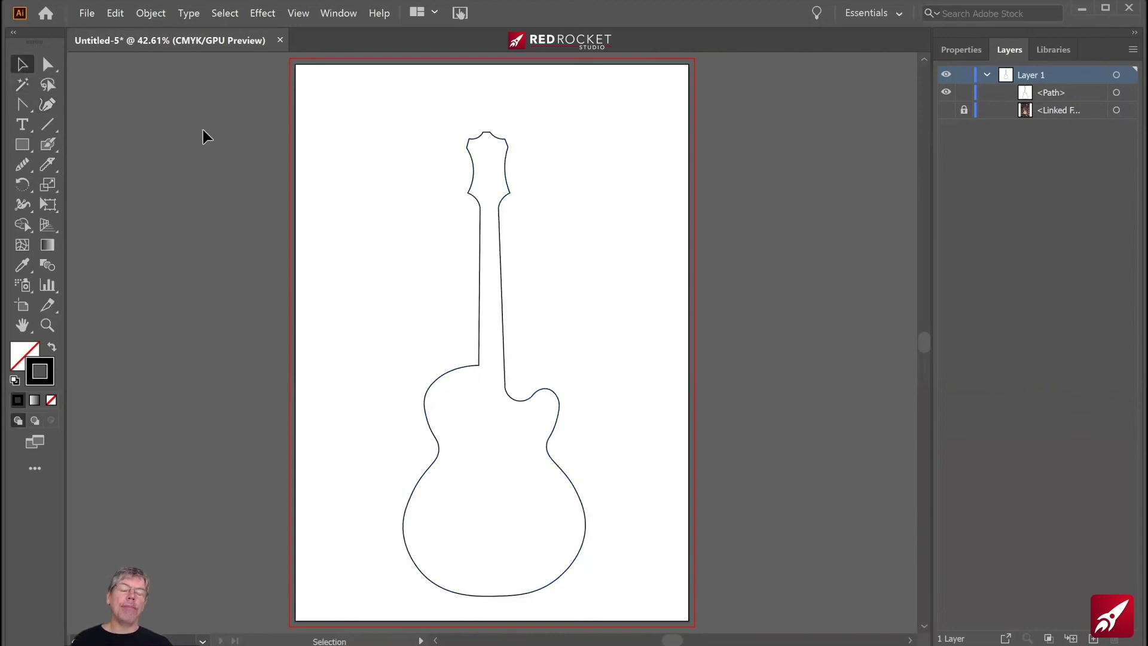